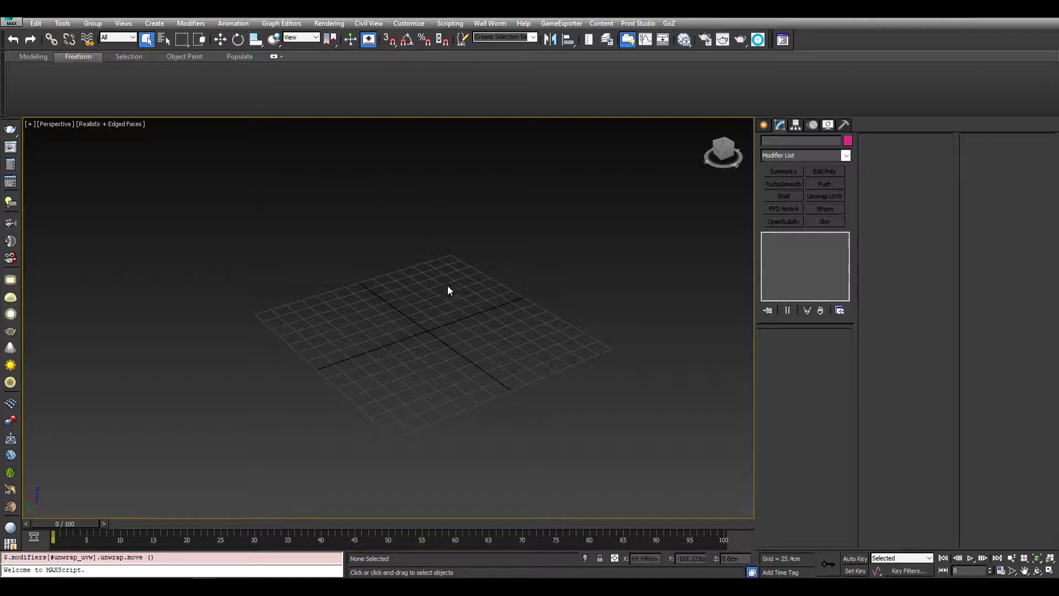
- Draw a box about 169 cm long, 170 cm wide and 82.5 cm high on the grid
{"action": "middle_click_drag", "start_coordinate": [448, 286], "coordinate": [441, 260]}
{"action": "left_click", "coordinate": [763, 126]}
{"action": "left_click", "coordinate": [783, 195]}
{"action": "left_click_drag", "start_coordinate": [436, 342], "coordinate": [448, 276]}
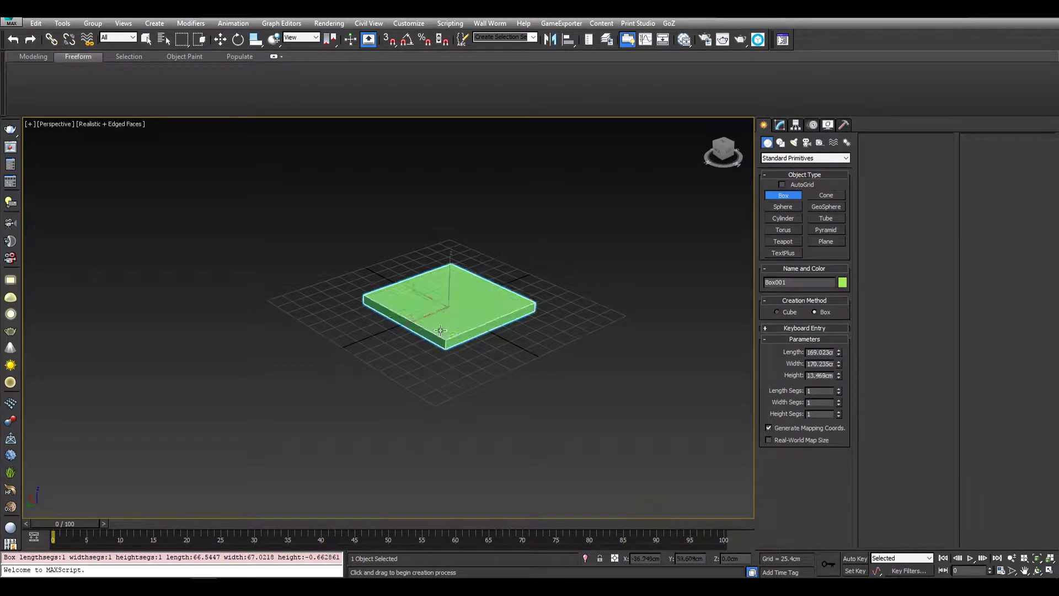
- Set the box's length, width and height to 100 cm each
{"action": "type", "text": "10"}
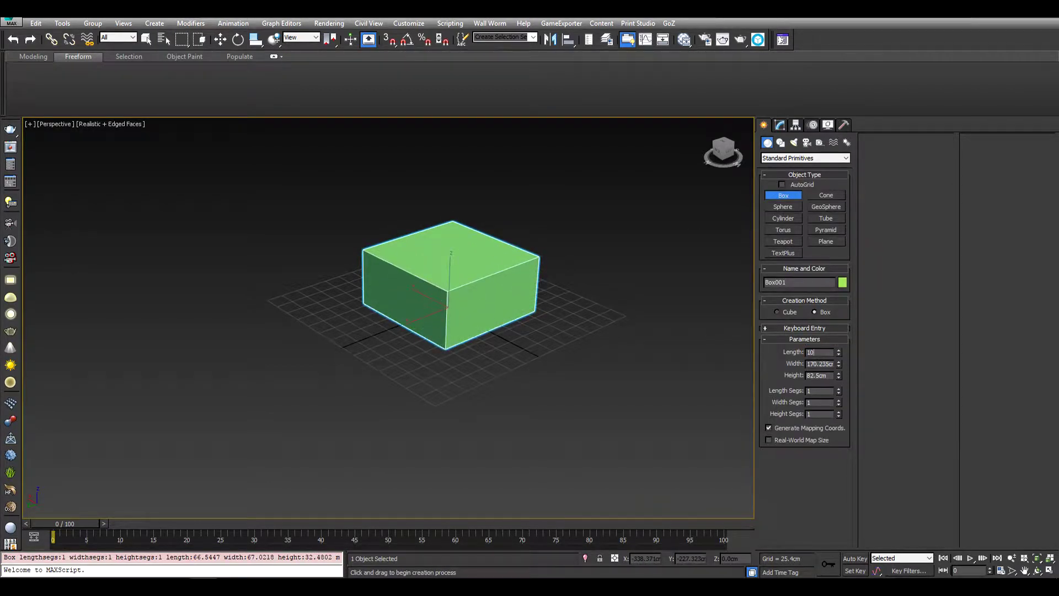
{"action": "type", "text": "0"}
{"action": "key", "text": "Tab"}
{"action": "type", "text": "100"}
{"action": "key", "text": "Tab"}
{"action": "type", "text": "100"}
{"action": "key", "text": "Return"}
- Move the box to the world origin by resetting its X and Y positions to 0 cm
{"action": "middle_click_drag", "start_coordinate": [483, 294], "coordinate": [490, 314]}
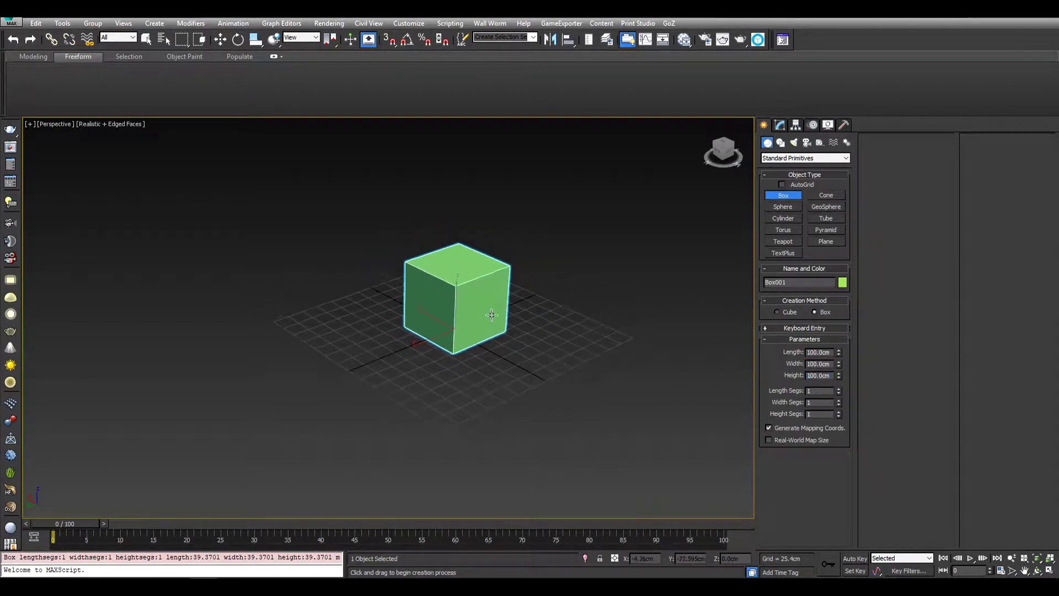
{"action": "scroll", "coordinate": [490, 314], "scroll_direction": "up", "scroll_amount": 3}
{"action": "right_click", "coordinate": [543, 336]}
{"action": "key", "text": "w"}
{"action": "right_click", "coordinate": [665, 559]}
{"action": "right_click", "coordinate": [710, 559]}
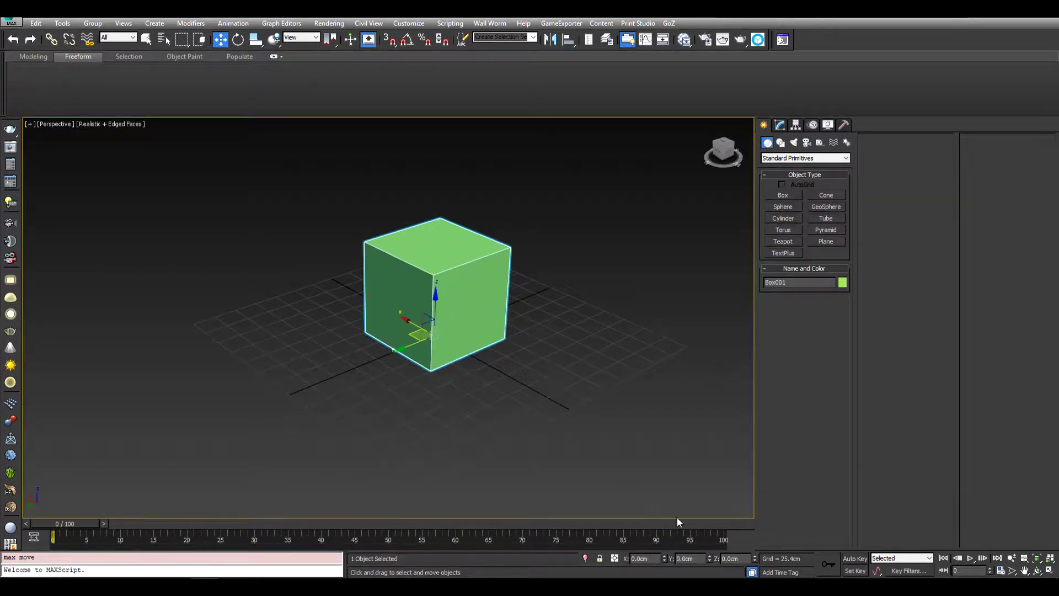
- Add an Unwrap UVW modifier to the box and open its UV editor
{"action": "middle_click_drag", "start_coordinate": [479, 324], "coordinate": [523, 349], "text": "alt"}
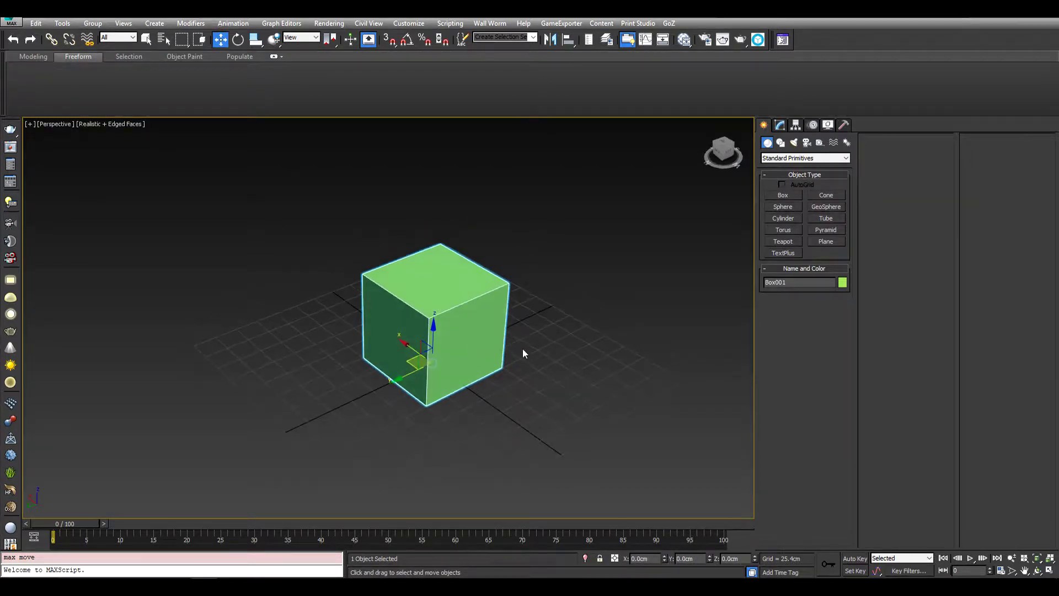
{"action": "left_click", "coordinate": [780, 126]}
{"action": "middle_click_drag", "start_coordinate": [648, 185], "coordinate": [519, 242], "text": "alt"}
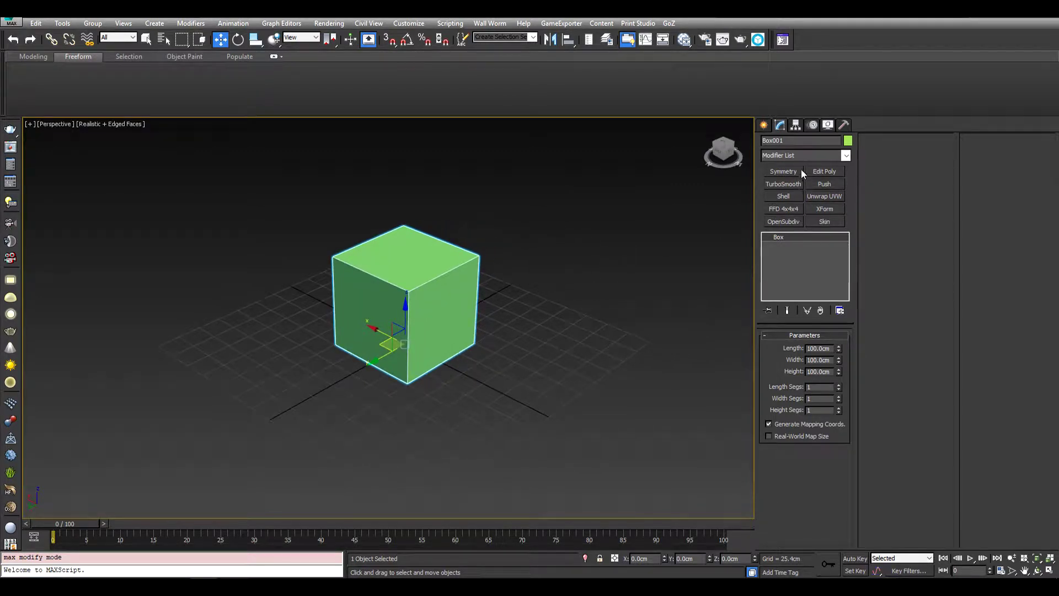
{"action": "middle_click_drag", "start_coordinate": [585, 257], "coordinate": [435, 243], "text": "alt"}
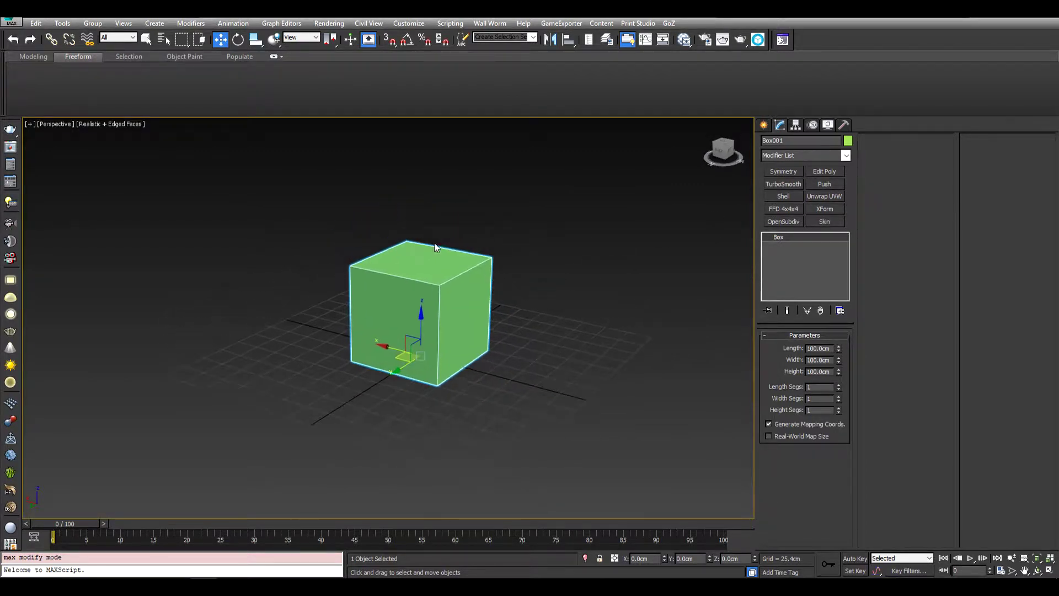
{"action": "left_click", "coordinate": [824, 195]}
{"action": "middle_click_drag", "start_coordinate": [637, 281], "coordinate": [642, 250]}
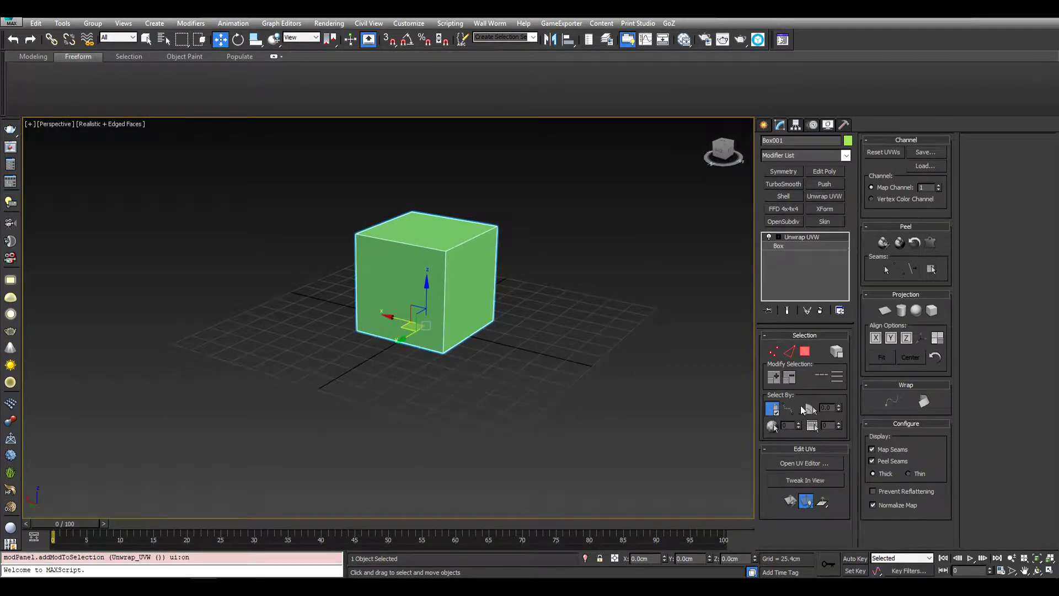
{"action": "left_click", "coordinate": [803, 465]}
- Select all the box's UV faces by element and move them out of the checker tile into the empty space beside it
{"action": "middle_click_drag", "start_coordinate": [571, 314], "coordinate": [619, 324]}
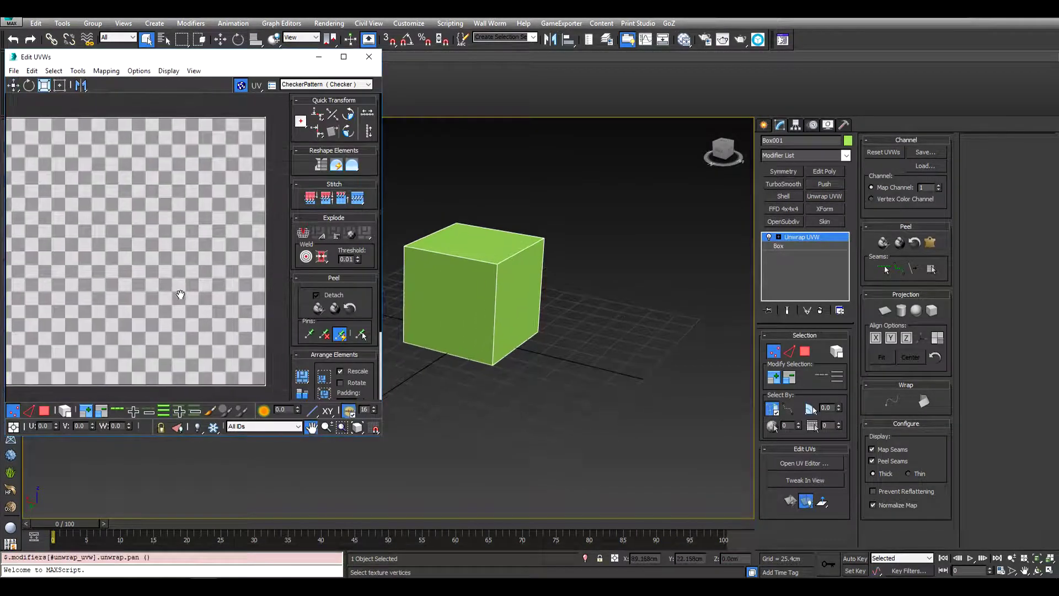
{"action": "scroll", "coordinate": [180, 295], "scroll_direction": "down", "scroll_amount": 3}
{"action": "left_click", "coordinate": [45, 412]}
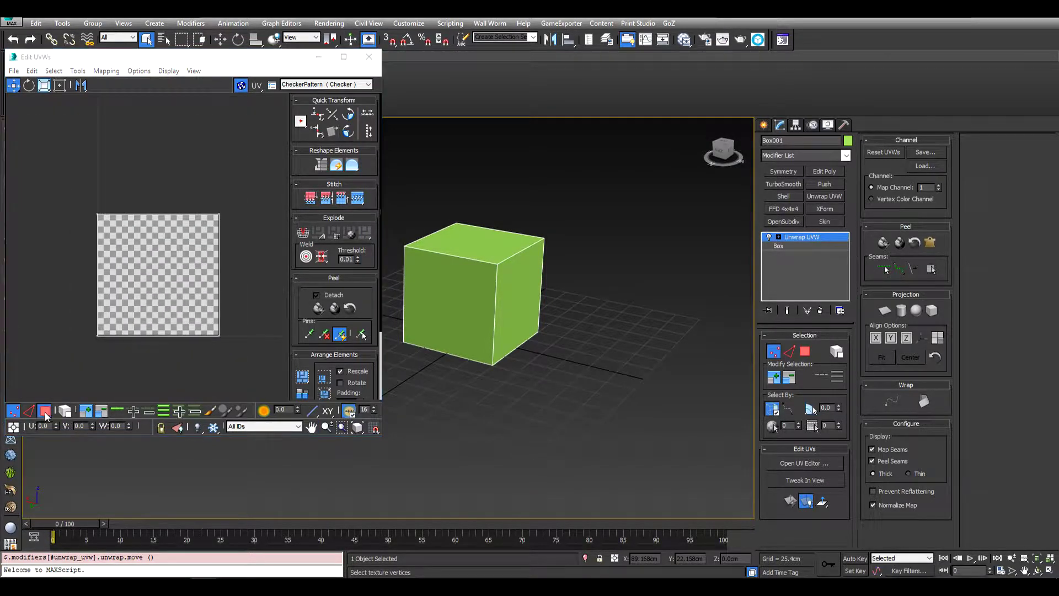
{"action": "left_click", "coordinate": [65, 413]}
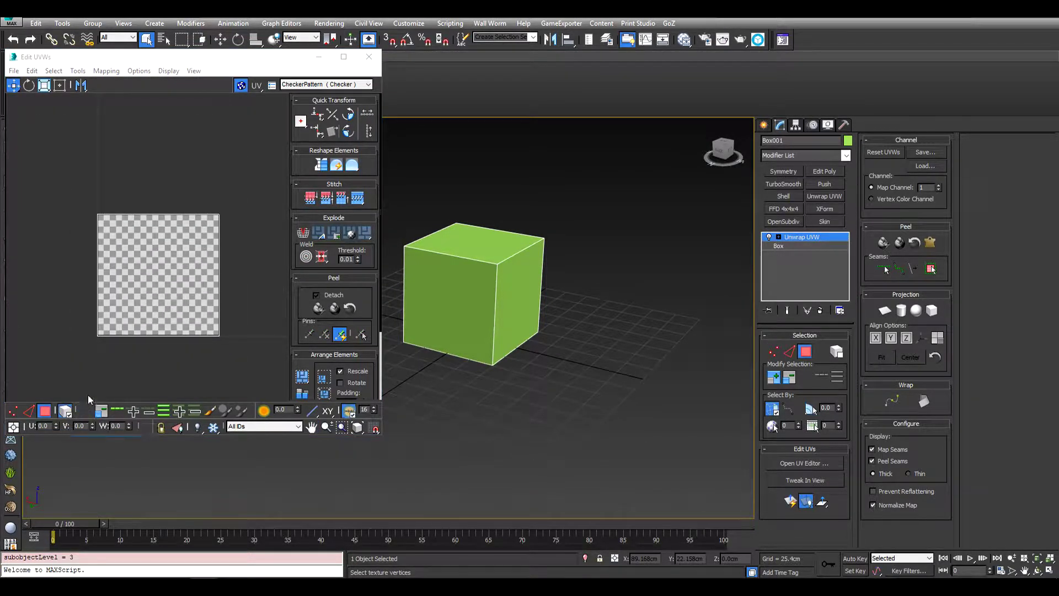
{"action": "left_click_drag", "start_coordinate": [64, 166], "coordinate": [255, 343]}
{"action": "middle_click_drag", "start_coordinate": [238, 317], "coordinate": [222, 306]}
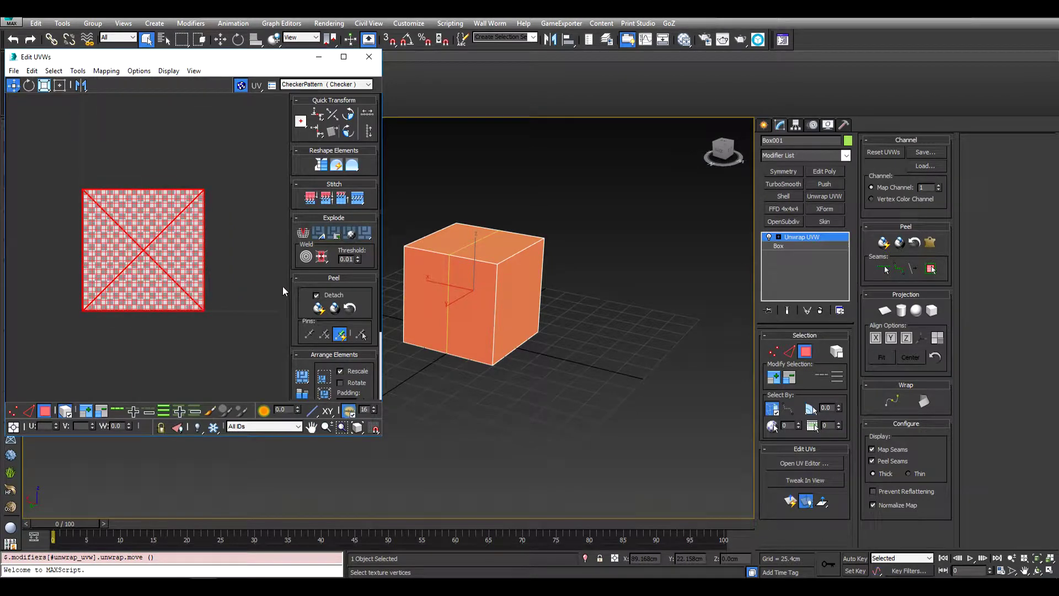
{"action": "left_click", "coordinate": [790, 501]}
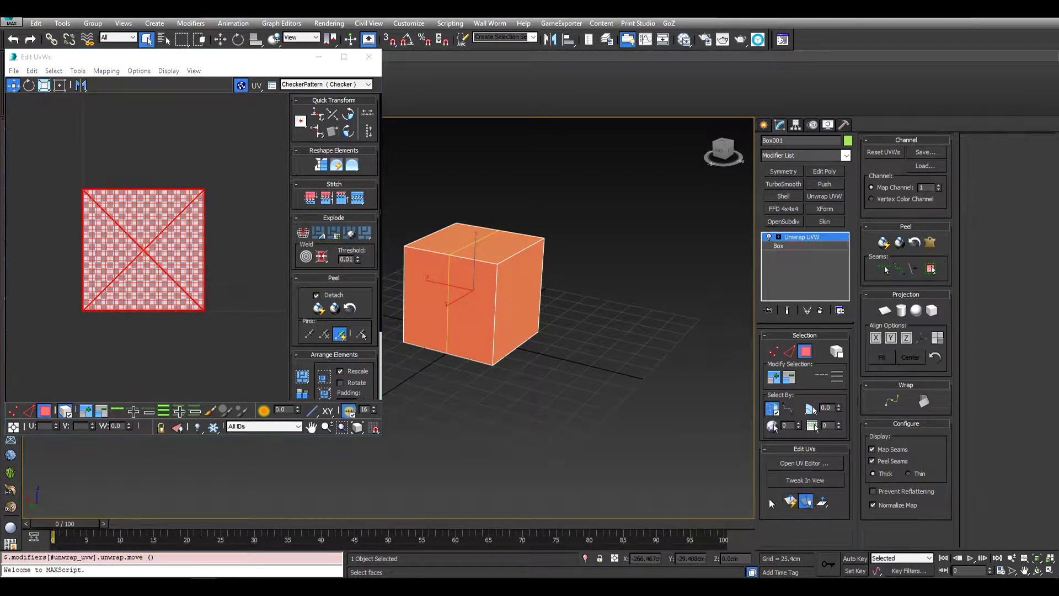
{"action": "left_click_drag", "start_coordinate": [207, 271], "coordinate": [72, 272]}
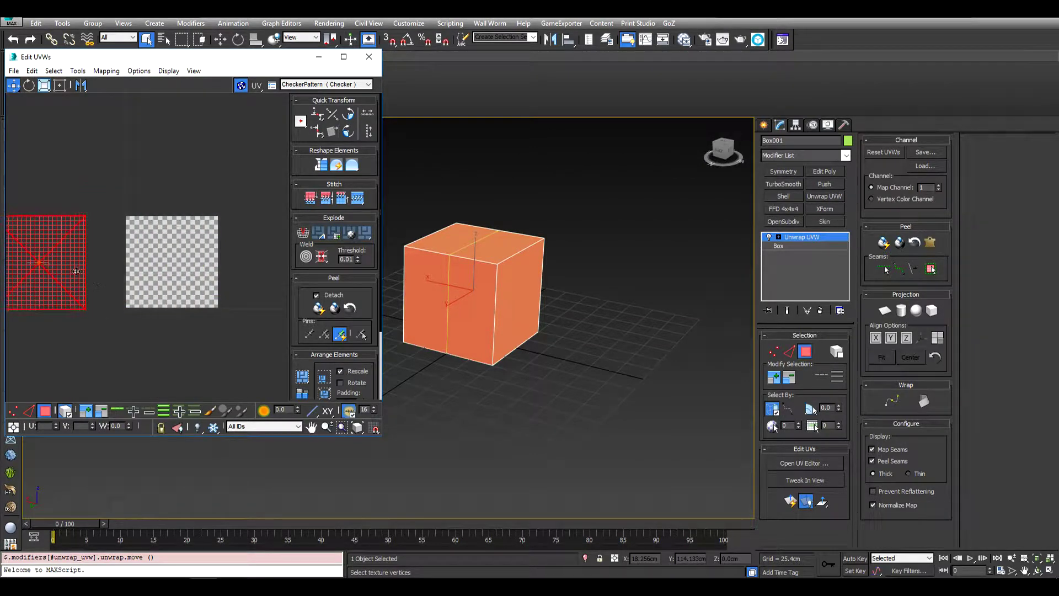
{"action": "middle_click_drag", "start_coordinate": [156, 271], "coordinate": [205, 273]}
{"action": "scroll", "coordinate": [144, 274], "scroll_direction": "up", "scroll_amount": 2}
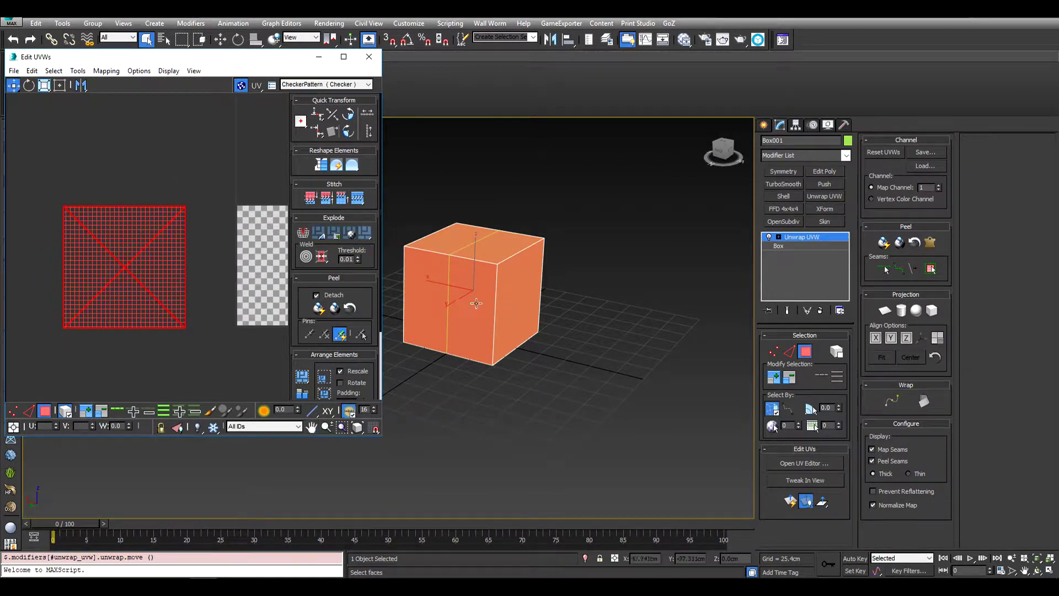
- Select the cube's vertical corner edges plus the top and bottom edges needed for a T-shaped net, and break the UVs along them
{"action": "middle_click_drag", "start_coordinate": [465, 300], "coordinate": [500, 325]}
{"action": "left_click", "coordinate": [789, 351]}
{"action": "left_click", "coordinate": [499, 324]}
{"action": "left_click", "coordinate": [517, 274], "text": "ctrl"}
{"action": "middle_click_drag", "start_coordinate": [517, 275], "coordinate": [433, 331], "text": "alt"}
{"action": "left_click", "coordinate": [595, 345], "text": "ctrl"}
{"action": "middle_click_drag", "start_coordinate": [595, 345], "coordinate": [547, 324], "text": "alt"}
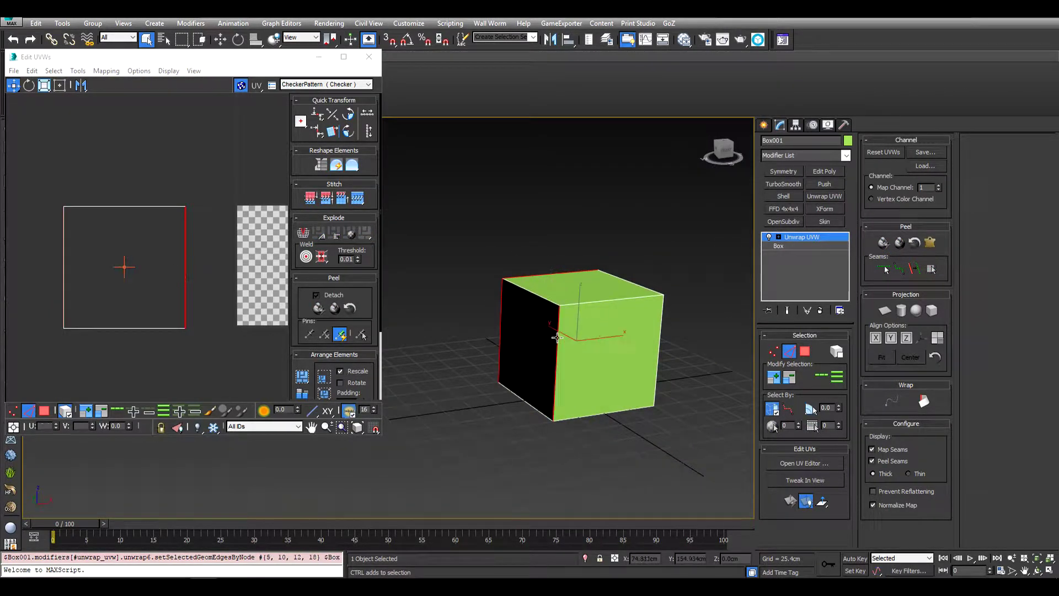
{"action": "middle_click_drag", "start_coordinate": [620, 310], "coordinate": [586, 379], "text": "alt"}
{"action": "scroll", "coordinate": [618, 341], "scroll_direction": "up", "scroll_amount": 4}
{"action": "middle_click_drag", "start_coordinate": [618, 341], "coordinate": [540, 376], "text": "alt"}
{"action": "scroll", "coordinate": [553, 353], "scroll_direction": "down", "scroll_amount": 7}
{"action": "scroll", "coordinate": [523, 382], "scroll_direction": "up", "scroll_amount": 1}
{"action": "scroll", "coordinate": [540, 376], "scroll_direction": "up", "scroll_amount": 5}
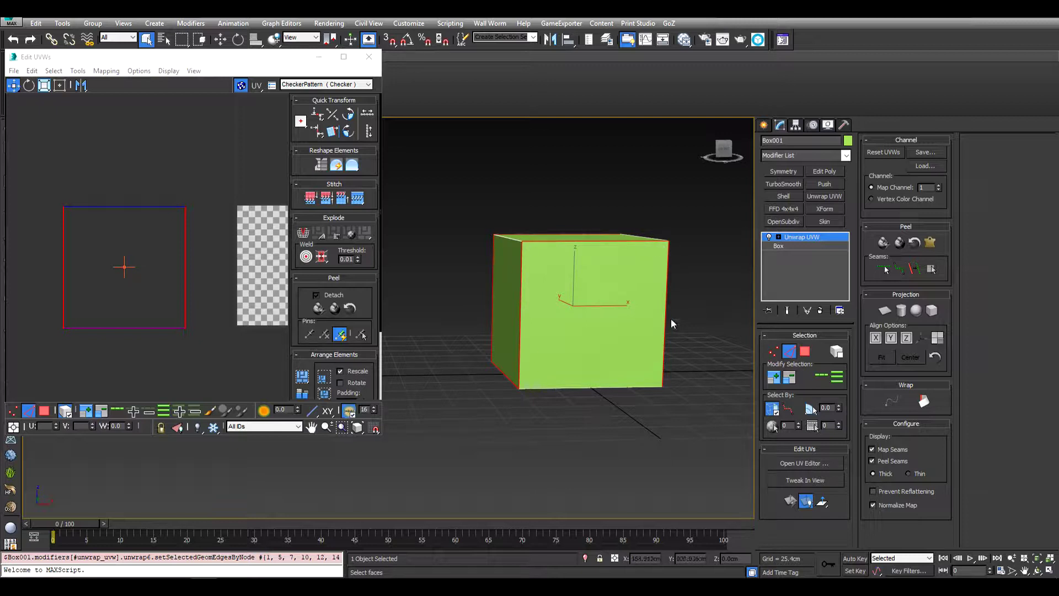
{"action": "middle_click_drag", "start_coordinate": [527, 251], "coordinate": [638, 357], "text": "alt"}
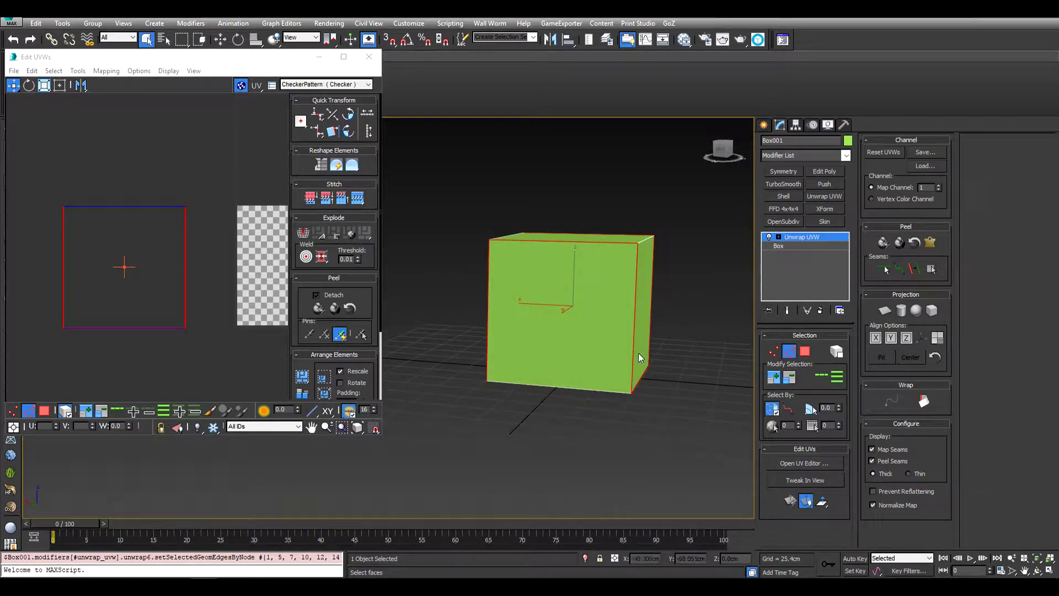
{"action": "middle_click_drag", "start_coordinate": [492, 335], "coordinate": [606, 294], "text": "alt"}
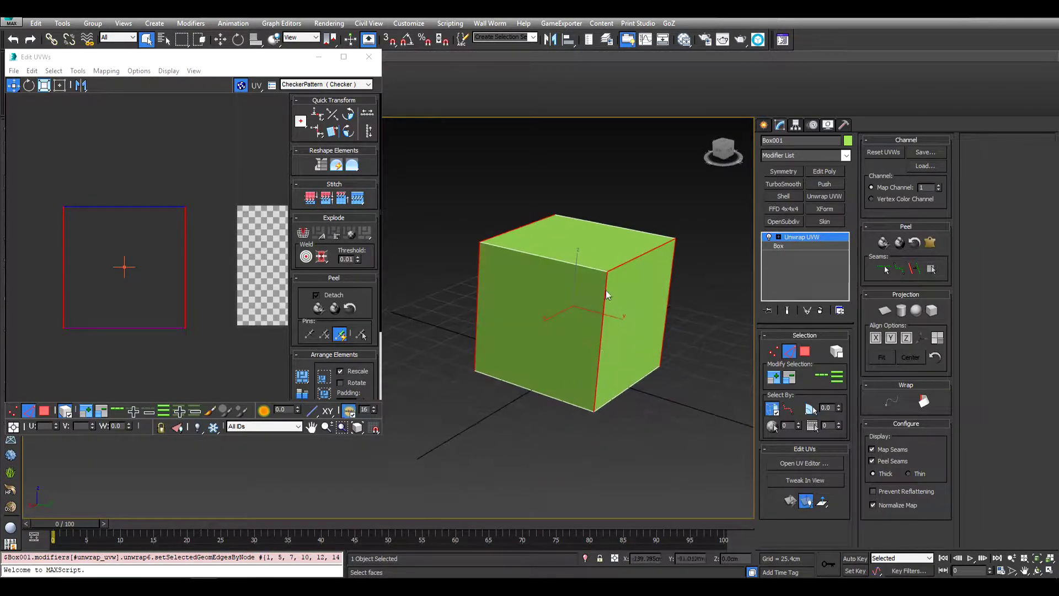
{"action": "left_click", "coordinate": [303, 233]}
- Select all the UV faces and flatten them into a T-shaped layout with Quick Peel
{"action": "scroll", "coordinate": [566, 255], "scroll_direction": "up", "scroll_amount": 4}
{"action": "scroll", "coordinate": [566, 255], "scroll_direction": "down", "scroll_amount": 7}
{"action": "mouse_move", "coordinate": [566, 255]}
{"action": "middle_mouse_down", "text": "alt"}
{"action": "mouse_move", "coordinate": [593, 239]}
{"action": "mouse_move", "coordinate": [566, 265]}
{"action": "middle_mouse_up", "text": "alt"}
{"action": "scroll", "coordinate": [569, 252], "scroll_direction": "up", "scroll_amount": 4}
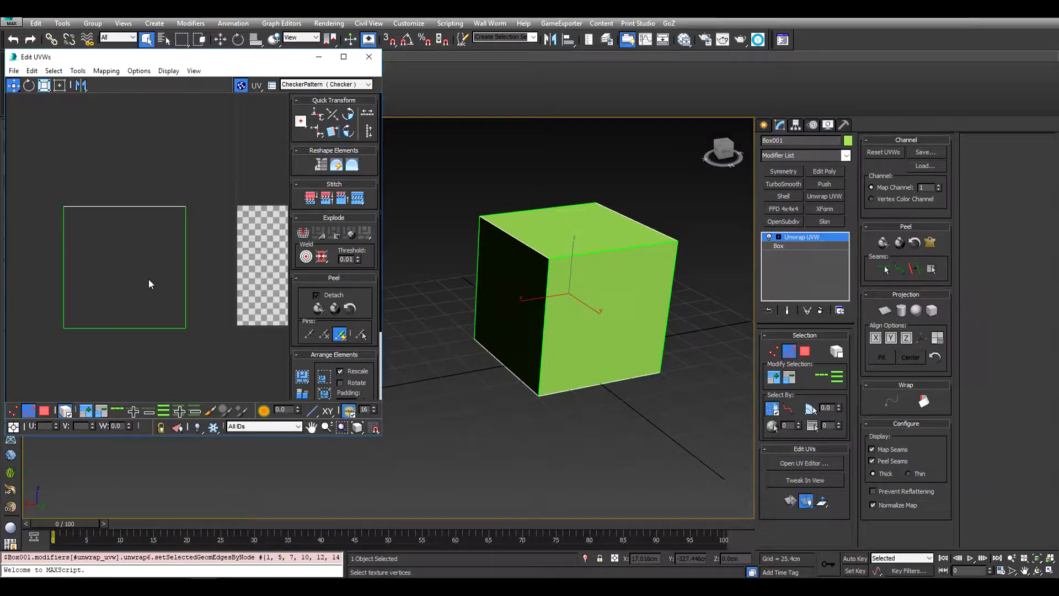
{"action": "left_click", "coordinate": [44, 411]}
{"action": "left_click_drag", "start_coordinate": [200, 345], "coordinate": [44, 176]}
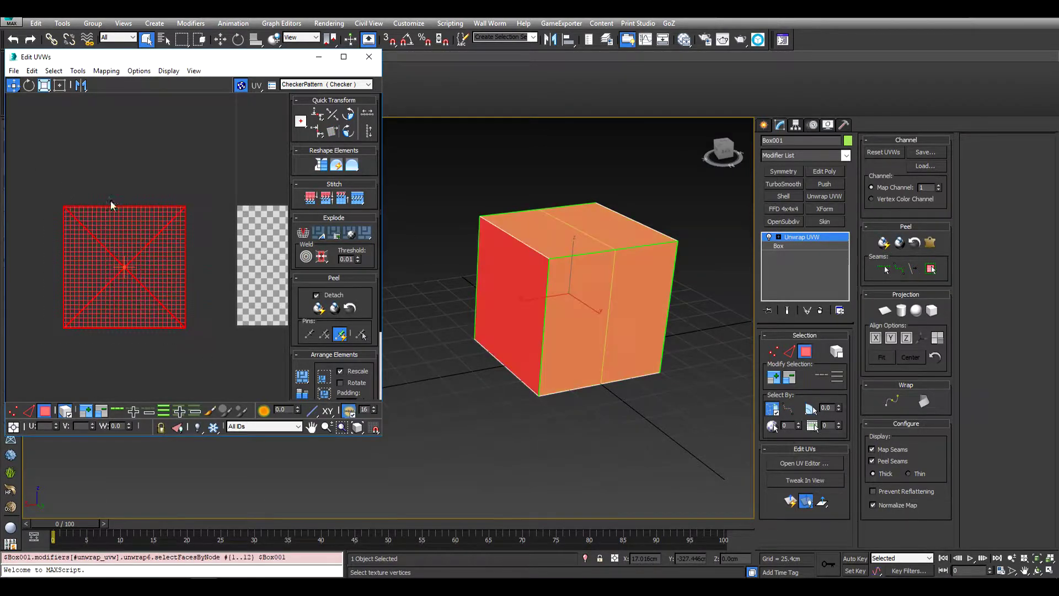
{"action": "left_click", "coordinate": [319, 309]}
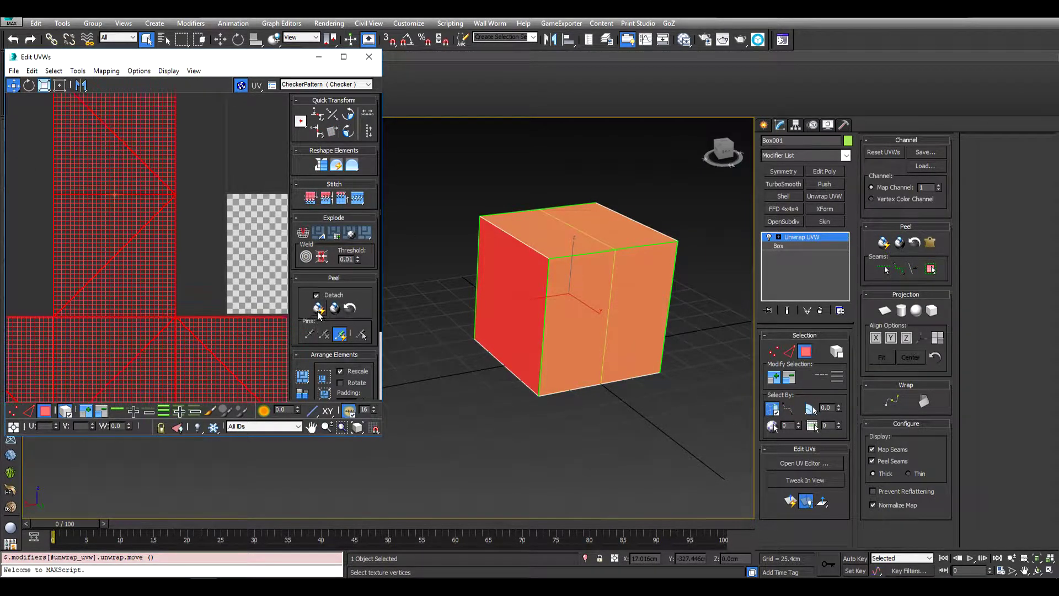
{"action": "scroll", "coordinate": [201, 249], "scroll_direction": "down", "scroll_amount": 5}
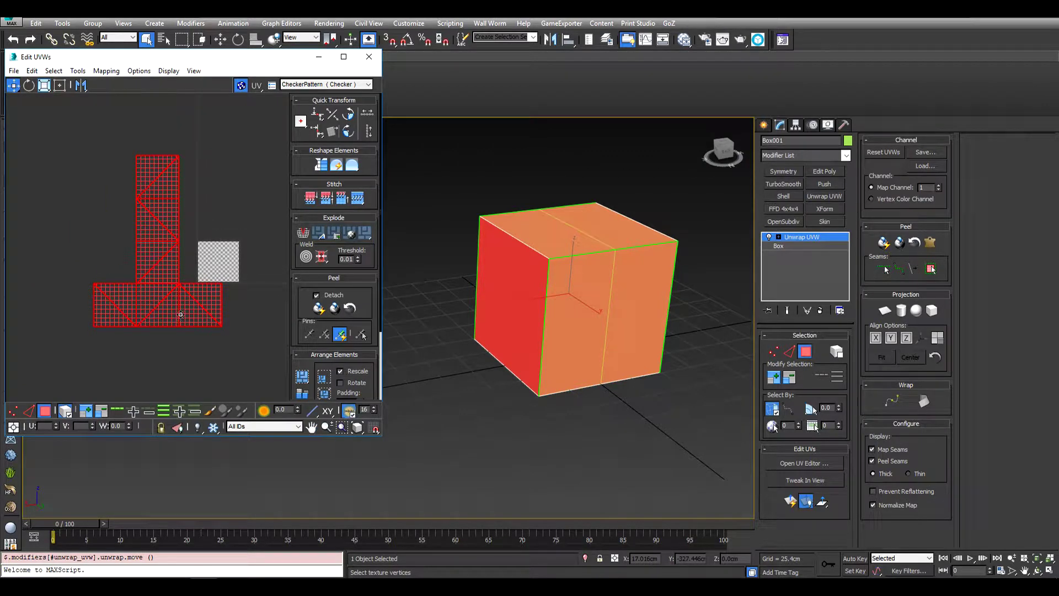
- Move, scale and rotate the T-shaped UV shell so it lies diagonally inside the checker tile, and deselect it
{"action": "left_click_drag", "start_coordinate": [162, 257], "coordinate": [221, 268]}
{"action": "key", "text": "w"}
{"action": "scroll", "coordinate": [222, 269], "scroll_direction": "up", "scroll_amount": 3}
{"action": "scroll", "coordinate": [228, 272], "scroll_direction": "up", "scroll_amount": 4}
{"action": "middle_click_drag", "start_coordinate": [228, 272], "coordinate": [219, 276]}
{"action": "key", "text": "r"}
{"action": "left_click_drag", "start_coordinate": [218, 278], "coordinate": [256, 228]}
{"action": "key", "text": "e"}
{"action": "key", "text": "w"}
{"action": "left_click_drag", "start_coordinate": [239, 238], "coordinate": [226, 251]}
{"action": "scroll", "coordinate": [226, 252], "scroll_direction": "up", "scroll_amount": 2}
{"action": "middle_click_drag", "start_coordinate": [226, 251], "coordinate": [204, 256]}
{"action": "left_click_drag", "start_coordinate": [190, 272], "coordinate": [191, 267]}
{"action": "key", "text": "r"}
{"action": "key", "text": "w"}
{"action": "left_click", "coordinate": [203, 177]}
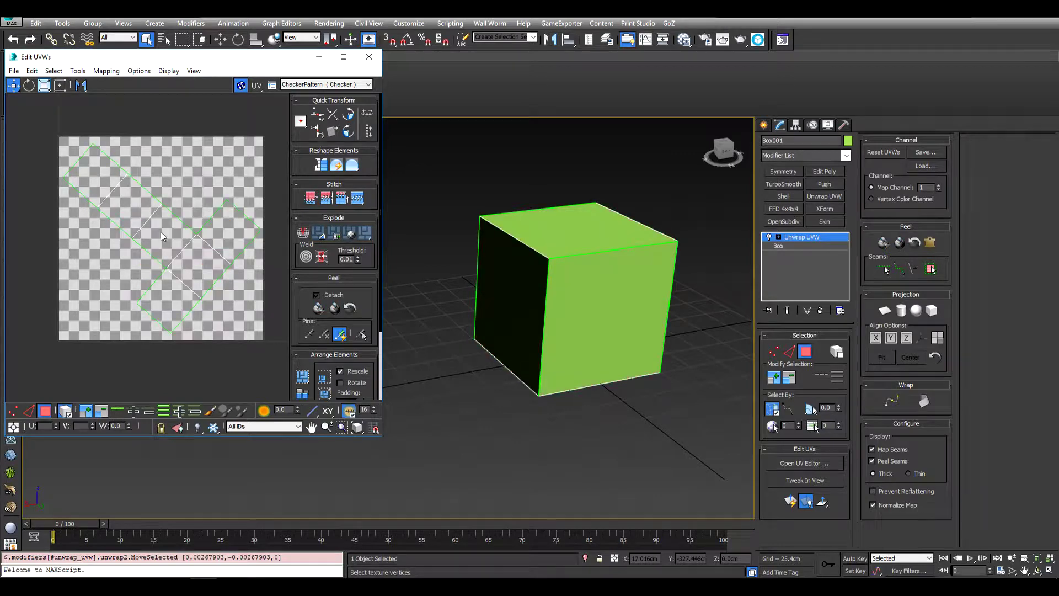
- Close the UV editor and collapse the box's stack down to the Unwrap UVW modifier
{"action": "left_click", "coordinate": [369, 58]}
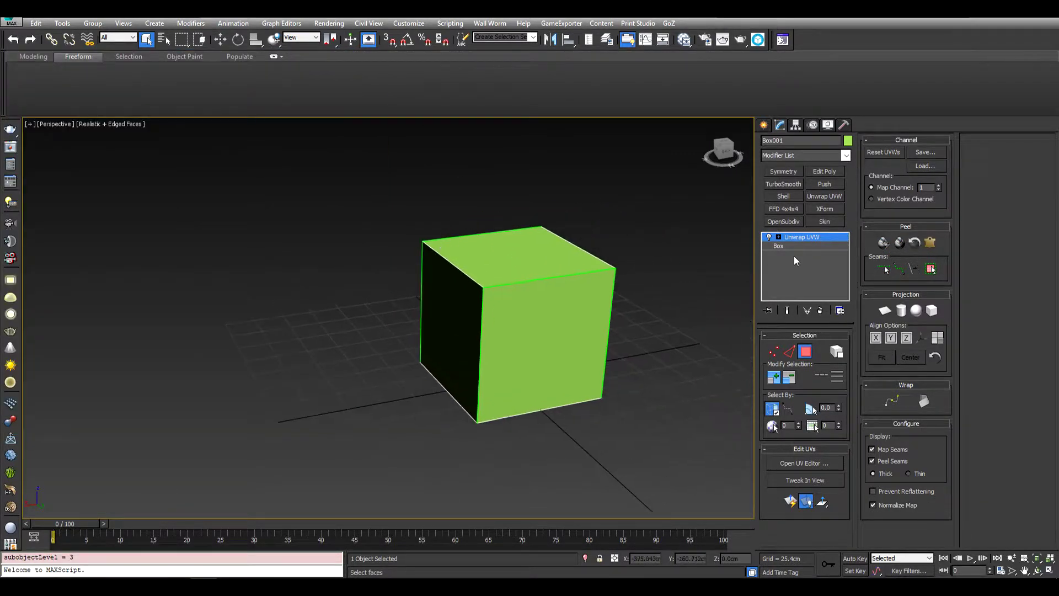
{"action": "middle_click_drag", "start_coordinate": [661, 243], "coordinate": [612, 241], "text": "alt"}
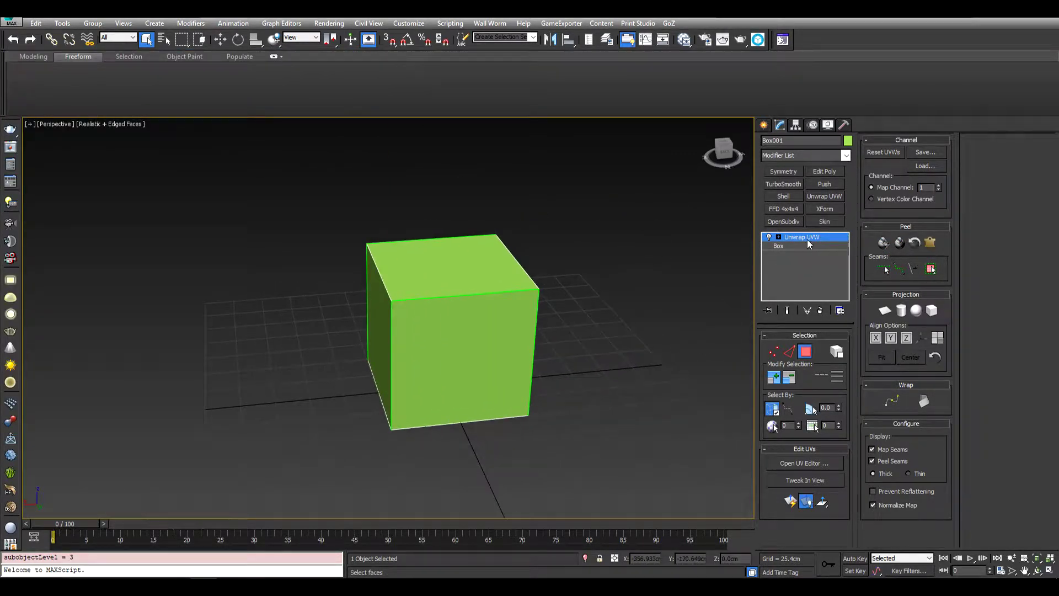
{"action": "right_click", "coordinate": [807, 239]}
{"action": "left_click", "coordinate": [861, 337]}
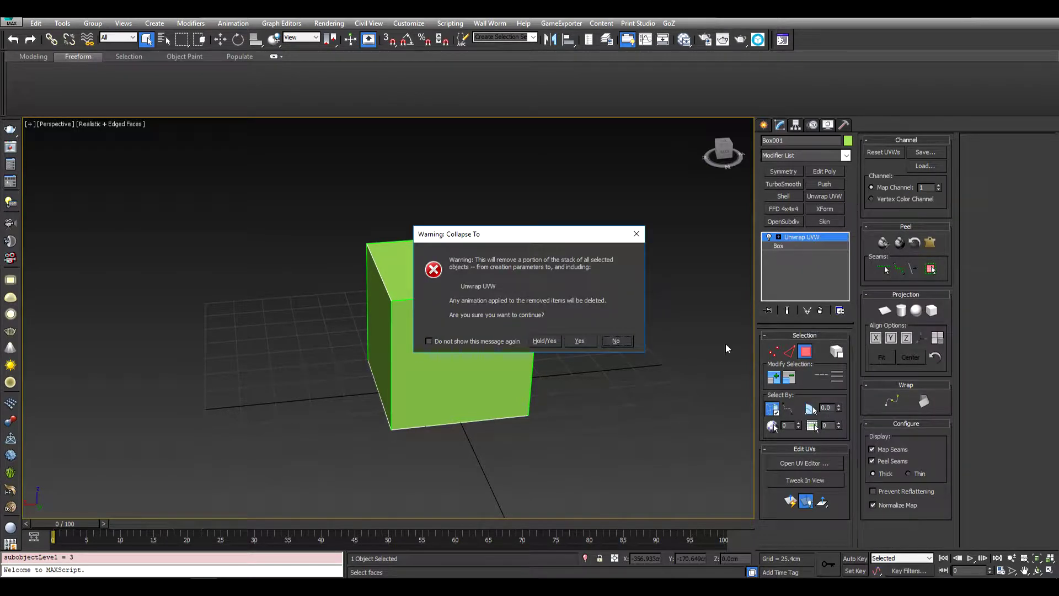
{"action": "left_click", "coordinate": [579, 346]}
- Convert the collapsed box to an Editable Poly
{"action": "scroll", "coordinate": [557, 287], "scroll_direction": "up", "scroll_amount": 4}
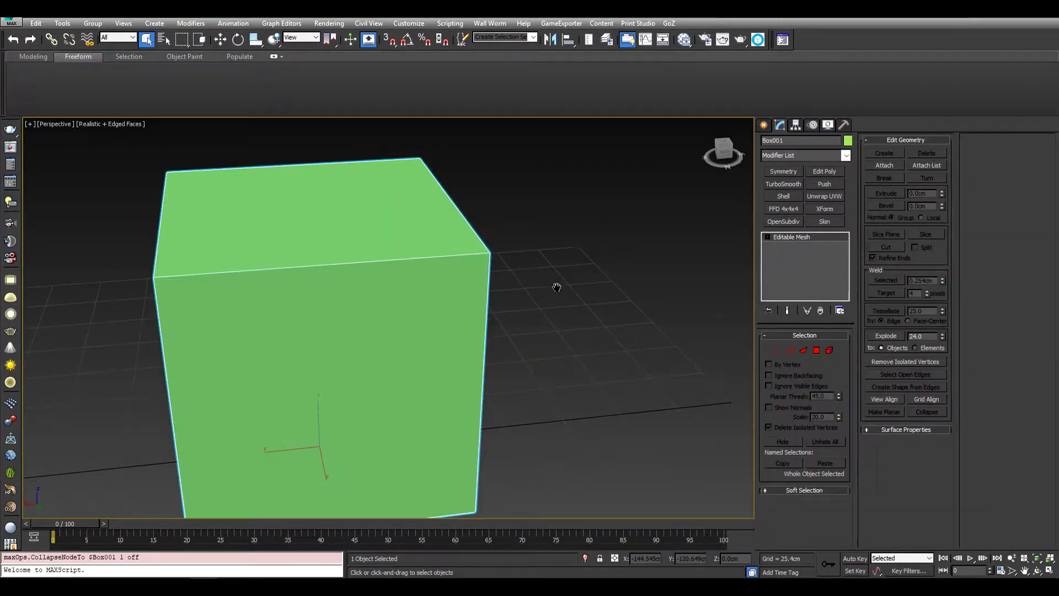
{"action": "scroll", "coordinate": [555, 283], "scroll_direction": "down", "scroll_amount": 4}
{"action": "middle_click_drag", "start_coordinate": [553, 280], "coordinate": [572, 290], "text": "alt"}
{"action": "right_click", "coordinate": [799, 237]}
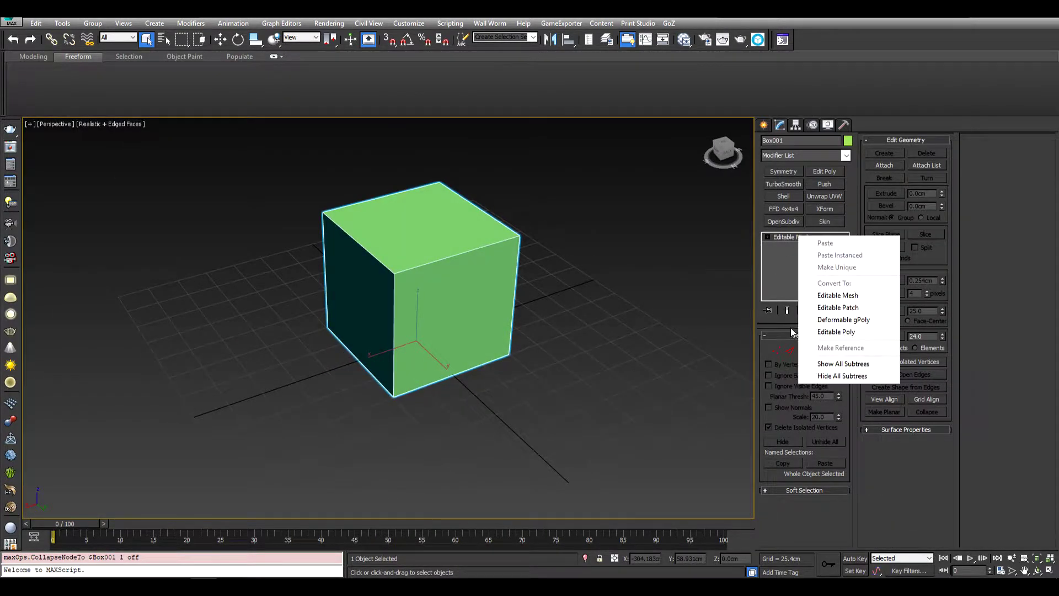
{"action": "left_click", "coordinate": [832, 332]}
- Add a TurboSmooth modifier to the box and set its iterations to 3
{"action": "scroll", "coordinate": [521, 300], "scroll_direction": "down", "scroll_amount": 4}
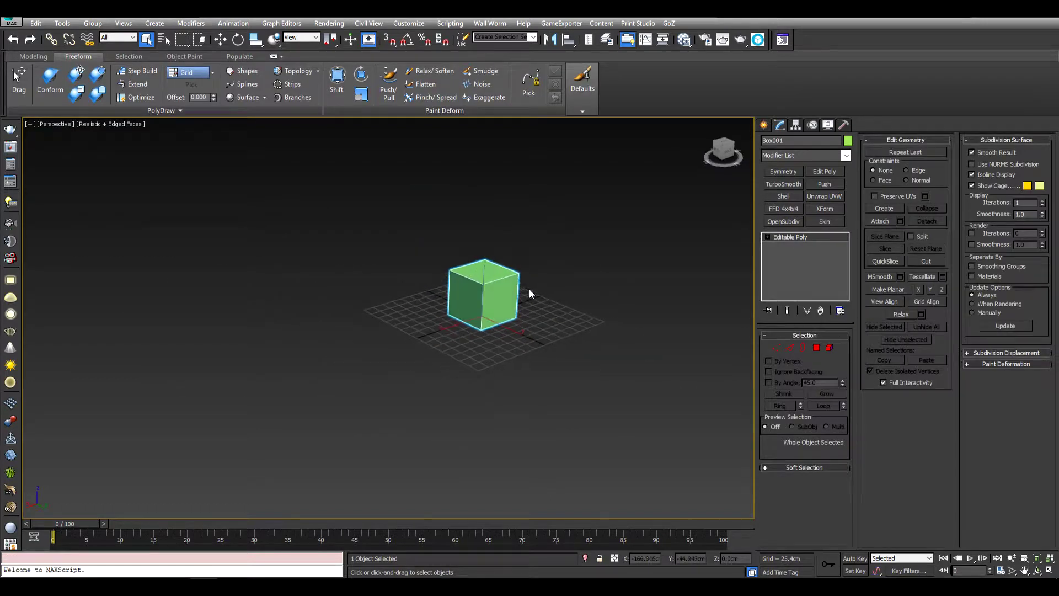
{"action": "scroll", "coordinate": [524, 292], "scroll_direction": "up", "scroll_amount": 5}
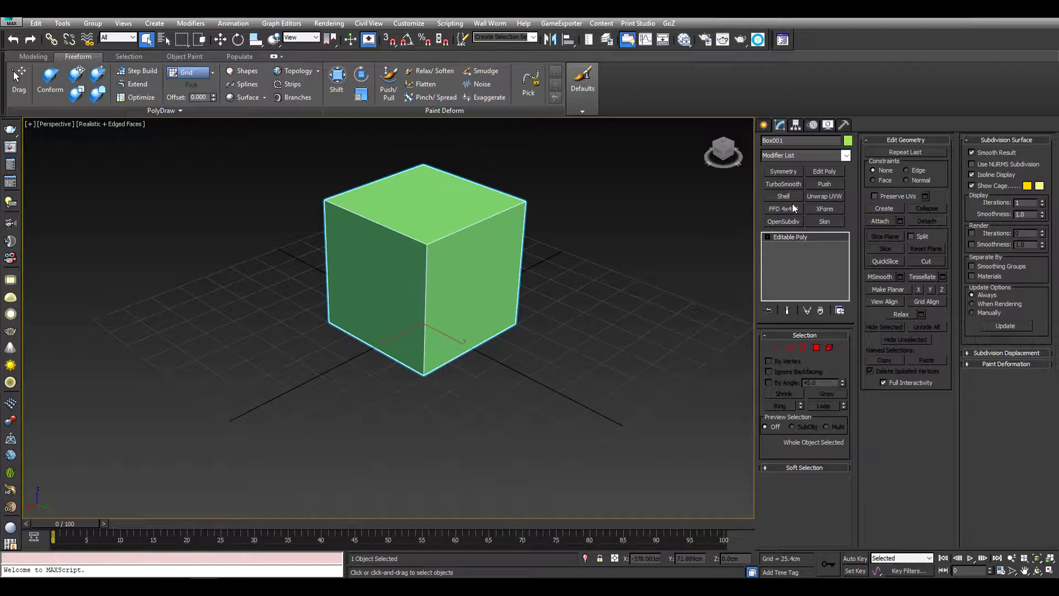
{"action": "middle_click_drag", "start_coordinate": [531, 220], "coordinate": [450, 261]}
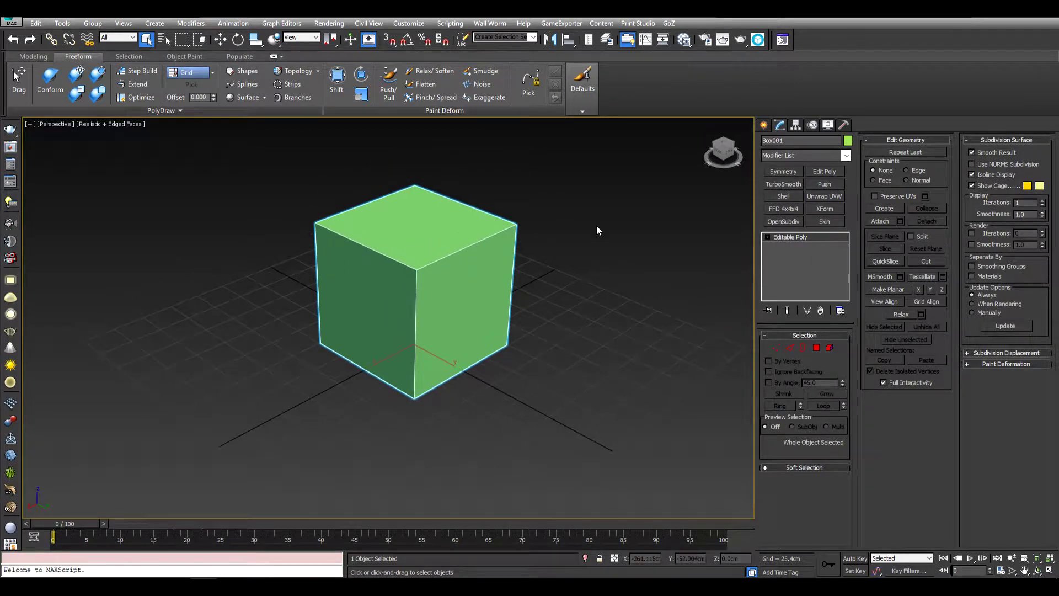
{"action": "left_click", "coordinate": [795, 188]}
{"action": "scroll", "coordinate": [481, 267], "scroll_direction": "up", "scroll_amount": 4}
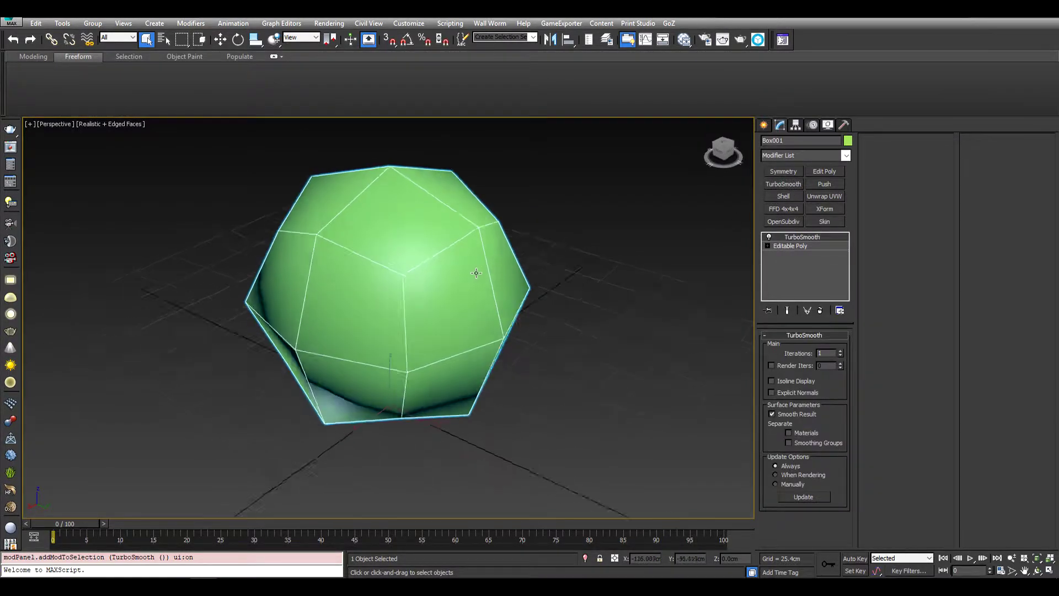
{"action": "scroll", "coordinate": [552, 273], "scroll_direction": "down", "scroll_amount": 3}
{"action": "left_click", "coordinate": [841, 351]}
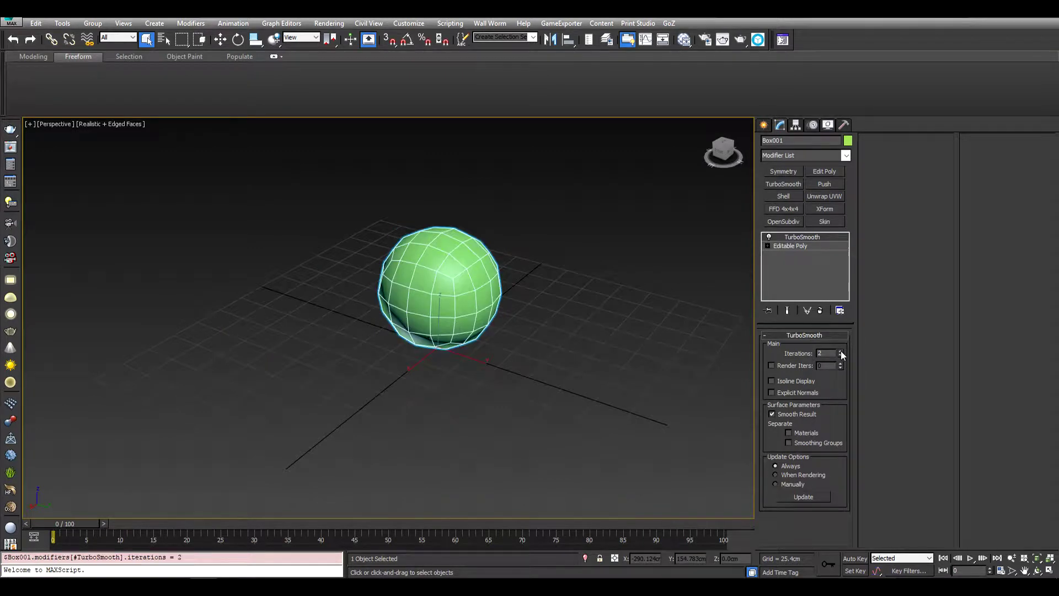
{"action": "left_click", "coordinate": [841, 351]}
{"action": "middle_click_drag", "start_coordinate": [662, 287], "coordinate": [722, 284], "text": "alt"}
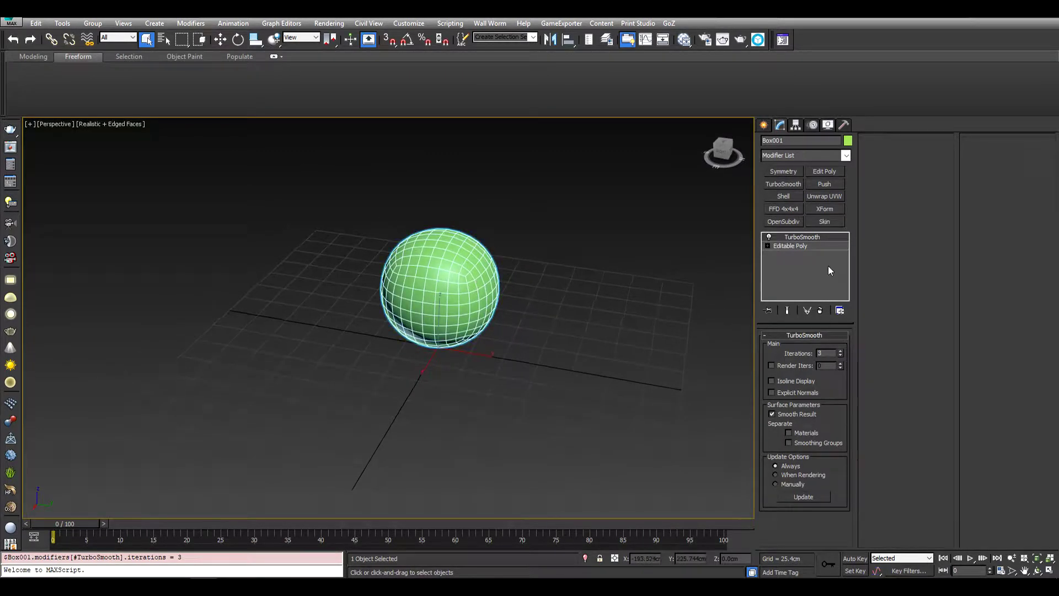
- Add an Edit Poly modifier above the TurboSmooth and enter its Polygon sub-object level
{"action": "left_click", "coordinate": [824, 171]}
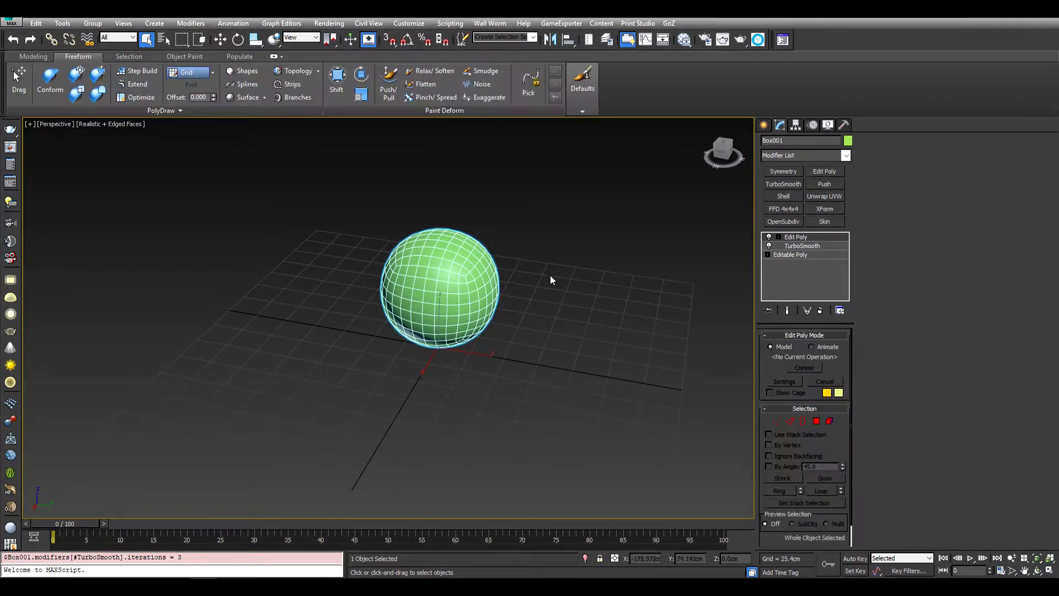
{"action": "scroll", "coordinate": [531, 289], "scroll_direction": "up", "scroll_amount": 3}
{"action": "scroll", "coordinate": [514, 304], "scroll_direction": "down", "scroll_amount": 3}
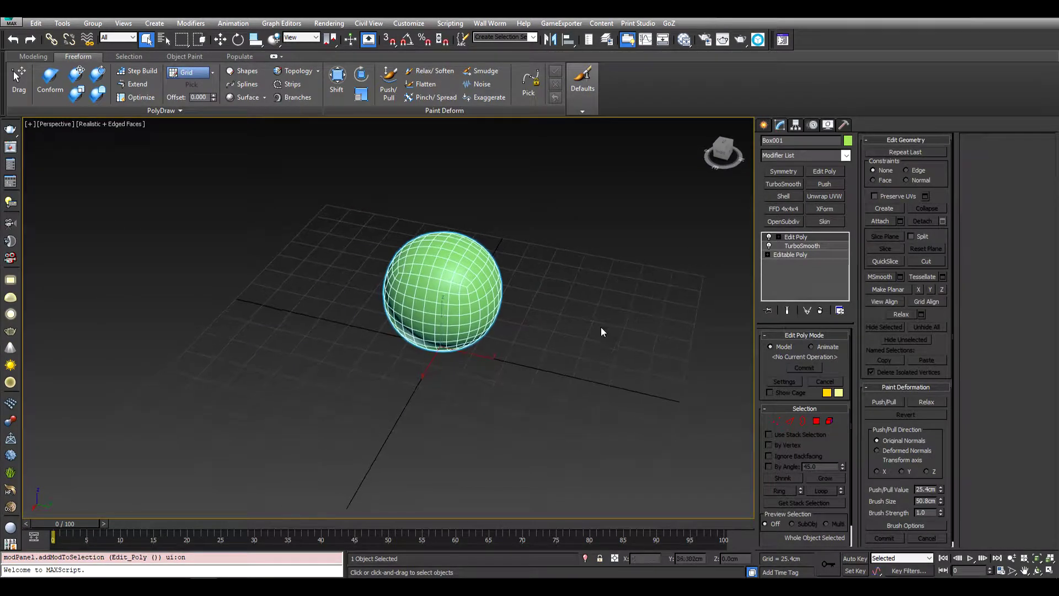
{"action": "left_click", "coordinate": [817, 422]}
{"action": "middle_click_drag", "start_coordinate": [564, 299], "coordinate": [419, 232], "text": "alt"}
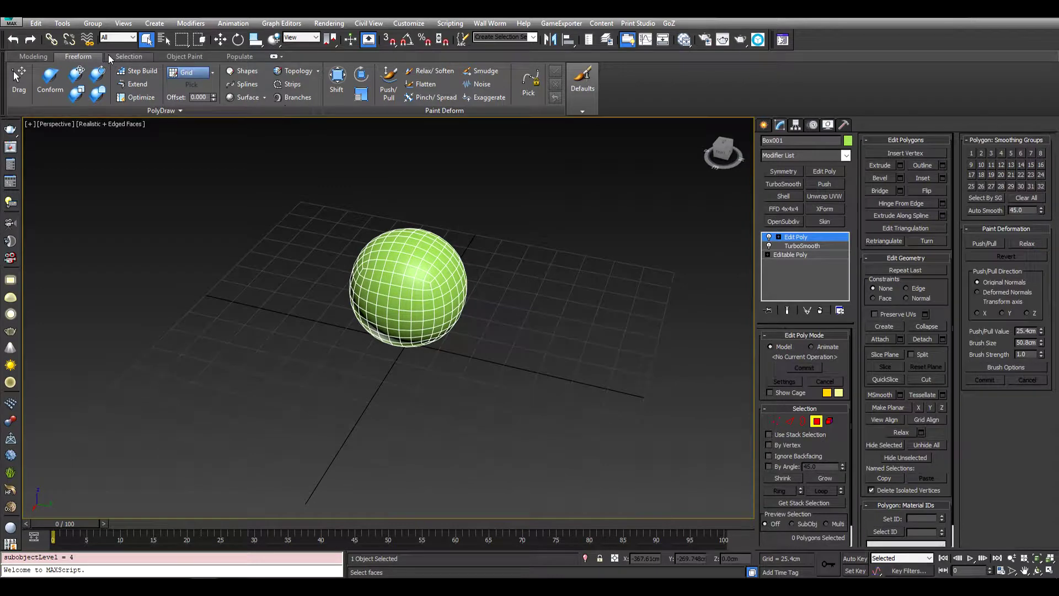
- Deform the sphere into an irregular rock shape from several sides with the Shift brush at full strength 20 and falloff 200
{"action": "left_click", "coordinate": [34, 56]}
{"action": "left_click", "coordinate": [79, 57]}
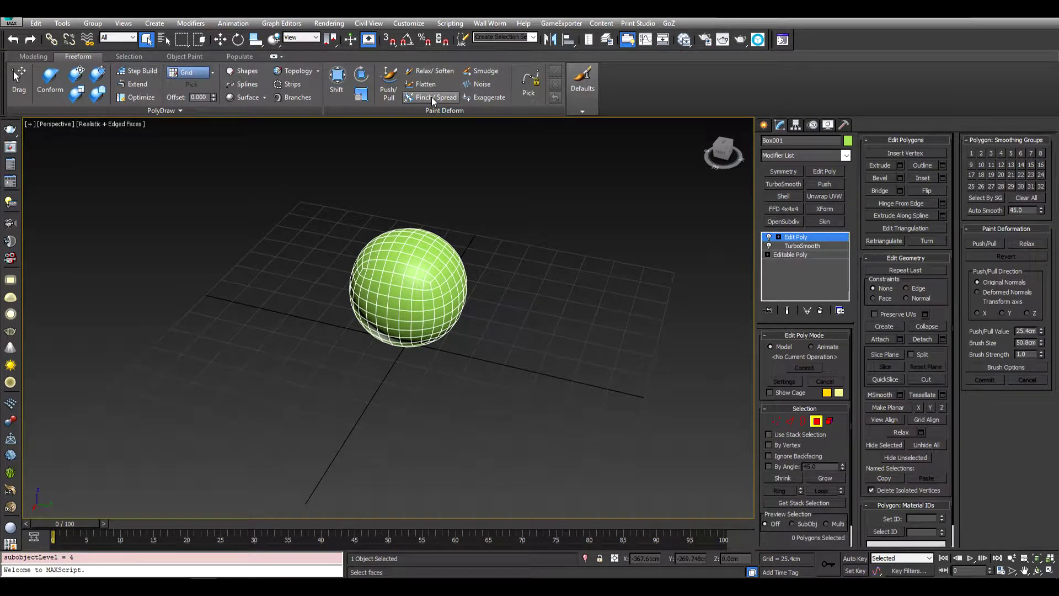
{"action": "left_click", "coordinate": [340, 80]}
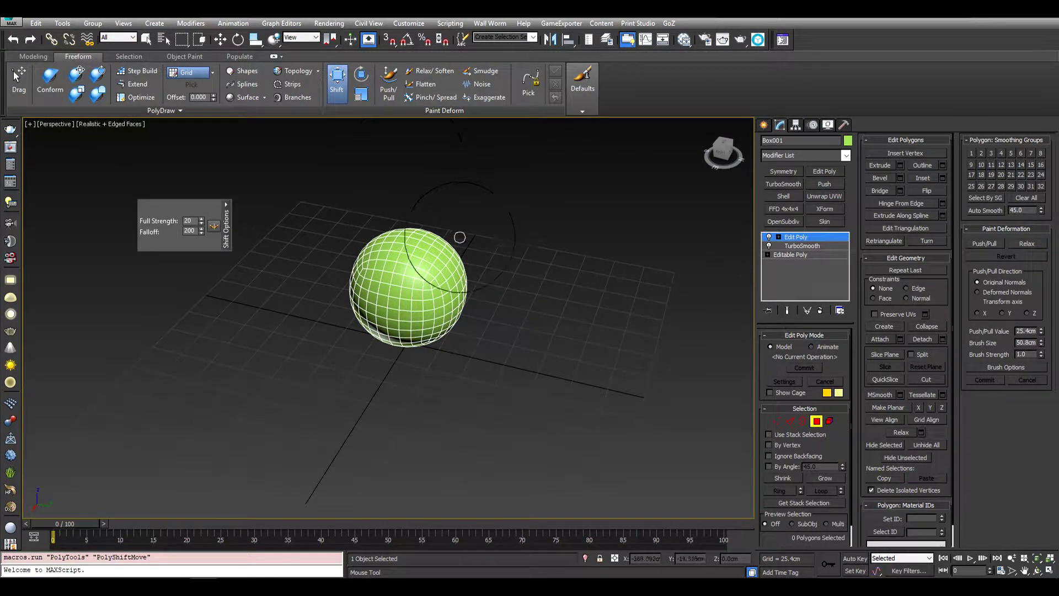
{"action": "middle_click_drag", "start_coordinate": [428, 222], "coordinate": [437, 219], "text": "alt"}
{"action": "left_click_drag", "start_coordinate": [436, 276], "coordinate": [459, 276]}
{"action": "mouse_move", "coordinate": [364, 279]}
{"action": "middle_mouse_down", "text": "alt"}
{"action": "mouse_move", "coordinate": [464, 309]}
{"action": "mouse_move", "coordinate": [518, 312]}
{"action": "middle_mouse_up", "text": "alt"}
{"action": "mouse_move", "coordinate": [345, 289]}
{"action": "middle_mouse_down", "text": "alt"}
{"action": "mouse_move", "coordinate": [485, 307]}
{"action": "mouse_move", "coordinate": [435, 296]}
{"action": "middle_mouse_up", "text": "alt"}
{"action": "left_click_drag", "start_coordinate": [339, 298], "coordinate": [314, 298]}
{"action": "middle_click_drag", "start_coordinate": [375, 293], "coordinate": [469, 312], "text": "alt"}
{"action": "left_click_drag", "start_coordinate": [469, 323], "coordinate": [488, 337]}
{"action": "middle_click_drag", "start_coordinate": [408, 292], "coordinate": [493, 272], "text": "alt"}
{"action": "mouse_move", "coordinate": [426, 269]}
{"action": "middle_mouse_down", "text": "alt"}
{"action": "mouse_move", "coordinate": [396, 313]}
{"action": "mouse_move", "coordinate": [362, 255]}
{"action": "mouse_move", "coordinate": [413, 269]}
{"action": "mouse_move", "coordinate": [478, 257]}
{"action": "mouse_move", "coordinate": [518, 225]}
{"action": "mouse_move", "coordinate": [446, 248]}
{"action": "middle_mouse_up", "text": "alt"}
{"action": "left_click_drag", "start_coordinate": [426, 259], "coordinate": [404, 255]}
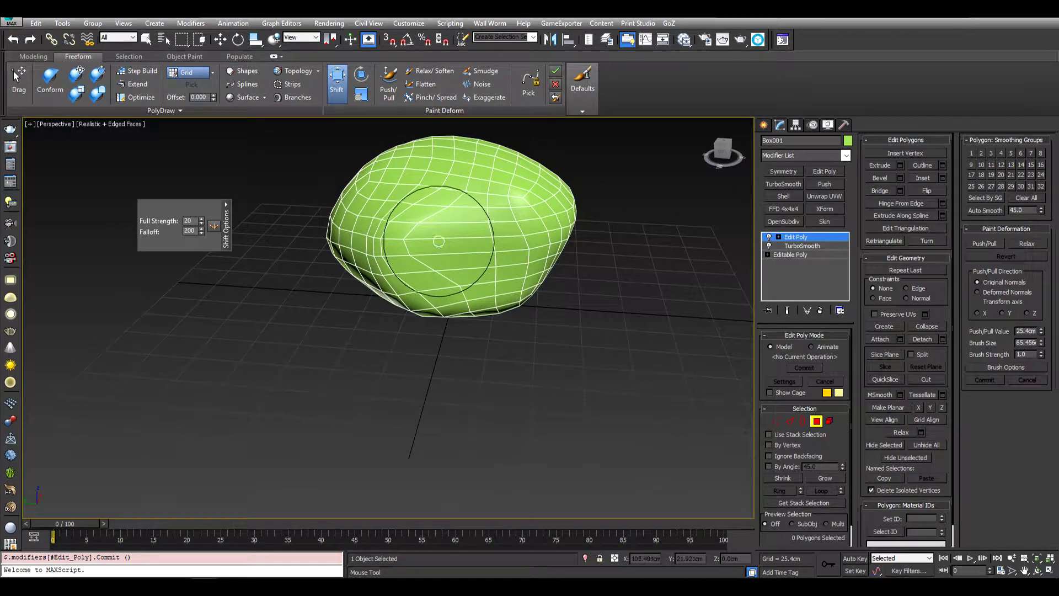
- Smooth the deformed rock surface with the Relax/Soften brush at strength 1.0
{"action": "scroll", "coordinate": [438, 236], "scroll_direction": "up", "scroll_amount": 5}
{"action": "left_click", "coordinate": [435, 72]}
{"action": "scroll", "coordinate": [456, 220], "scroll_direction": "down", "scroll_amount": 5}
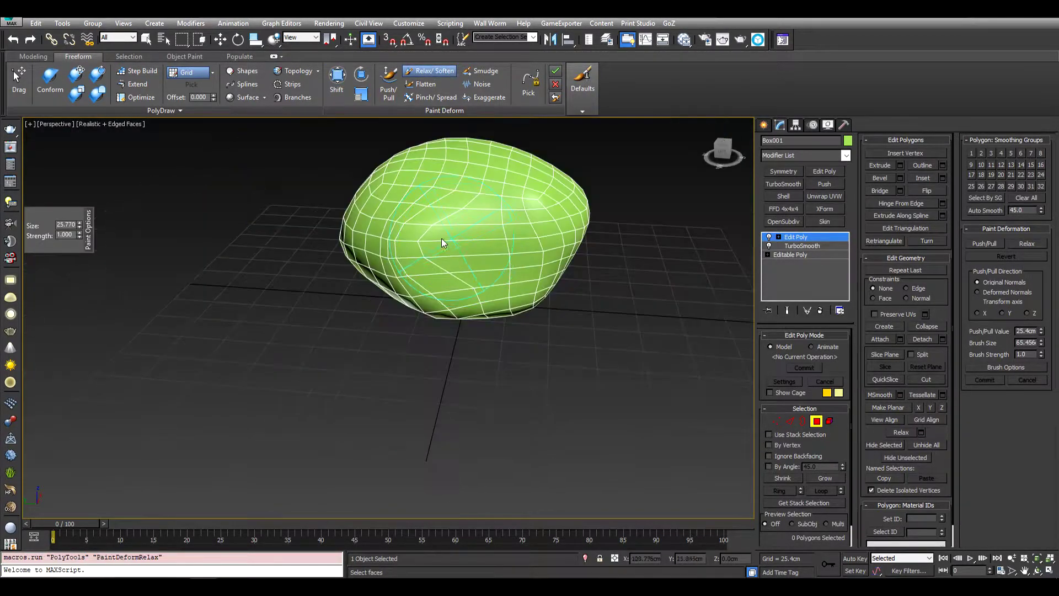
{"action": "mouse_move", "coordinate": [481, 263]}
{"action": "middle_mouse_down", "text": "alt"}
{"action": "mouse_move", "coordinate": [507, 217]}
{"action": "mouse_move", "coordinate": [572, 201]}
{"action": "mouse_move", "coordinate": [568, 234]}
{"action": "mouse_move", "coordinate": [533, 237]}
{"action": "middle_mouse_up", "text": "alt"}
- Pull the rock's upper side edge upward with the Shift brush
{"action": "left_click", "coordinate": [339, 82]}
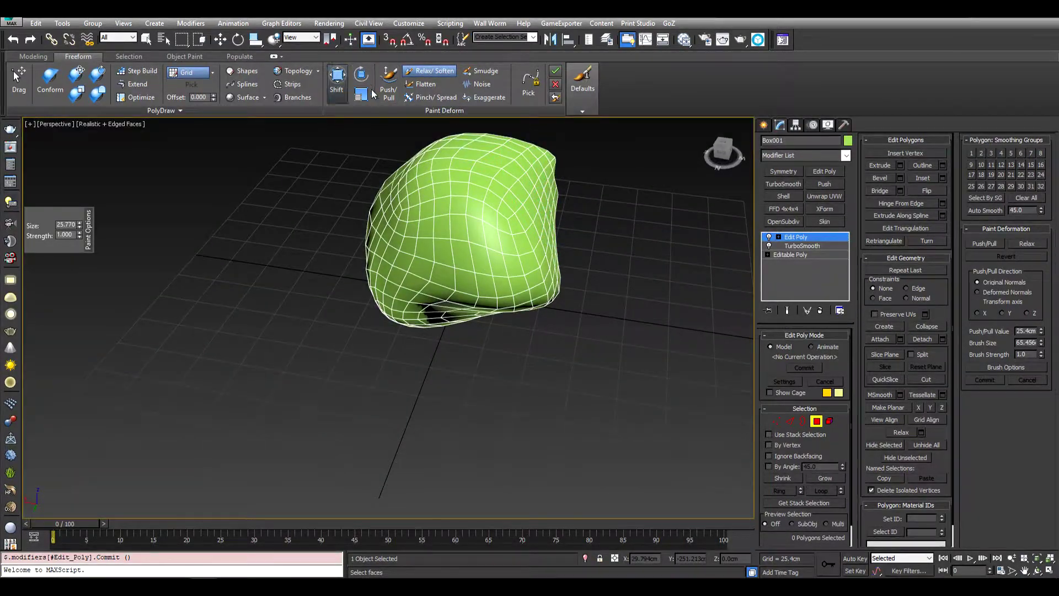
{"action": "middle_click_drag", "start_coordinate": [507, 177], "coordinate": [516, 226], "text": "alt"}
{"action": "mouse_move", "coordinate": [550, 229]}
{"action": "left_mouse_down"}
{"action": "mouse_move", "coordinate": [567, 227]}
{"action": "mouse_move", "coordinate": [561, 168]}
{"action": "left_mouse_up"}
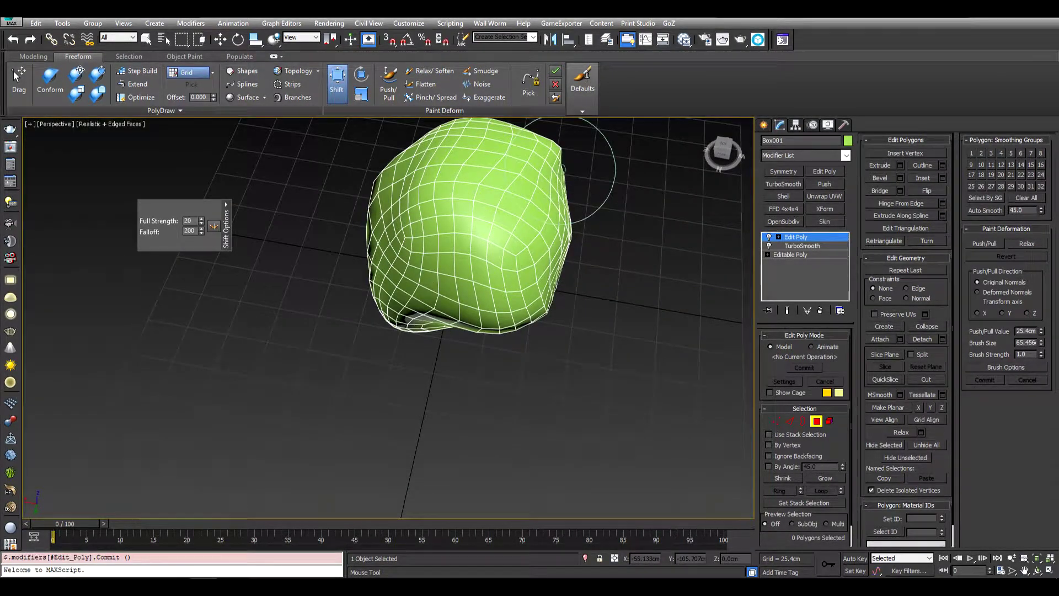
{"action": "middle_click_drag", "start_coordinate": [560, 169], "coordinate": [602, 156], "text": "alt"}
{"action": "middle_click_drag", "start_coordinate": [588, 257], "coordinate": [497, 221], "text": "alt"}
- Soften the reshaped top and side of the rock with Relax/Soften brush strokes
{"action": "left_click", "coordinate": [431, 70]}
{"action": "middle_click_drag", "start_coordinate": [440, 192], "coordinate": [429, 200], "text": "alt"}
{"action": "mouse_move", "coordinate": [478, 196]}
{"action": "left_mouse_down"}
{"action": "mouse_move", "coordinate": [466, 217]}
{"action": "mouse_move", "coordinate": [467, 289]}
{"action": "mouse_move", "coordinate": [466, 271]}
{"action": "mouse_move", "coordinate": [481, 274]}
{"action": "left_mouse_up"}
{"action": "middle_click_drag", "start_coordinate": [481, 275], "coordinate": [484, 247], "text": "alt"}
{"action": "left_click_drag", "start_coordinate": [484, 247], "coordinate": [455, 226]}
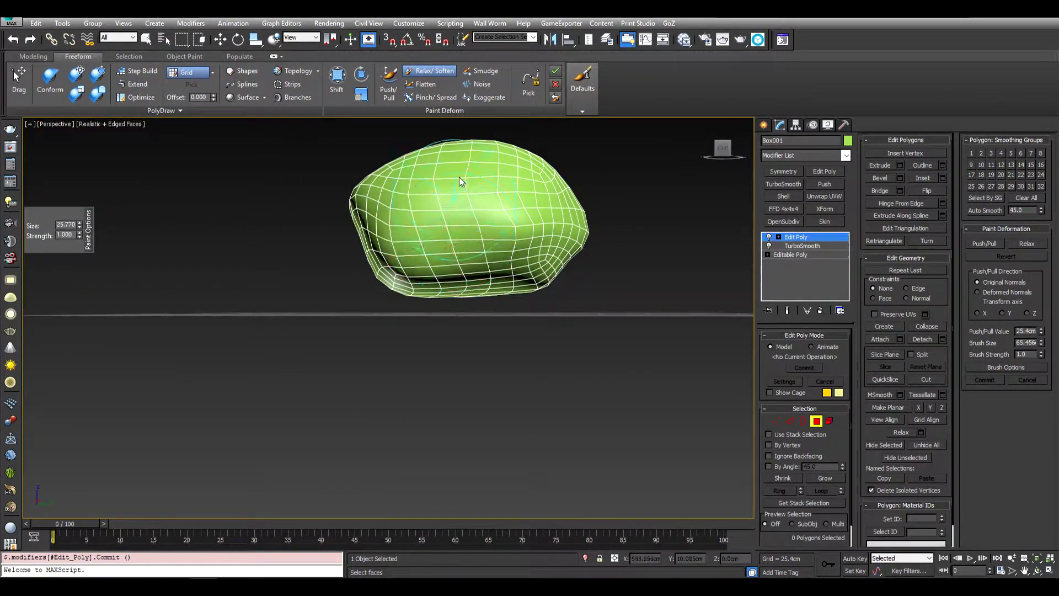
{"action": "mouse_move", "coordinate": [456, 226]}
{"action": "middle_mouse_down", "text": "alt"}
{"action": "mouse_move", "coordinate": [478, 268]}
{"action": "mouse_move", "coordinate": [512, 271]}
{"action": "mouse_move", "coordinate": [544, 243]}
{"action": "mouse_move", "coordinate": [513, 198]}
{"action": "mouse_move", "coordinate": [535, 203]}
{"action": "mouse_move", "coordinate": [530, 215]}
{"action": "mouse_move", "coordinate": [542, 226]}
{"action": "middle_mouse_up", "text": "alt"}
- Pull the rock's side outward with the Shift brush to refine its silhouette, and leave the brush
{"action": "left_click", "coordinate": [334, 79]}
{"action": "left_click_drag", "start_coordinate": [542, 226], "coordinate": [579, 233]}
{"action": "mouse_move", "coordinate": [579, 233]}
{"action": "middle_mouse_down", "text": "alt"}
{"action": "mouse_move", "coordinate": [466, 159]}
{"action": "mouse_move", "coordinate": [475, 182]}
{"action": "mouse_move", "coordinate": [408, 270]}
{"action": "mouse_move", "coordinate": [450, 298]}
{"action": "mouse_move", "coordinate": [493, 301]}
{"action": "mouse_move", "coordinate": [544, 272]}
{"action": "mouse_move", "coordinate": [534, 183]}
{"action": "mouse_move", "coordinate": [504, 229]}
{"action": "middle_mouse_up", "text": "alt"}
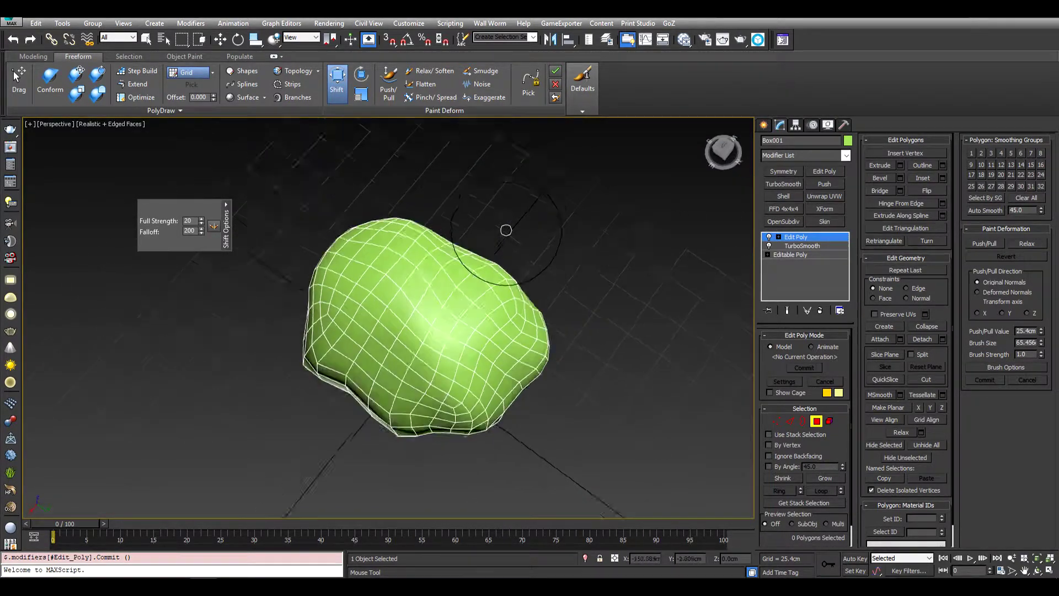
{"action": "right_click", "coordinate": [583, 261]}
{"action": "middle_click_drag", "start_coordinate": [596, 274], "coordinate": [640, 229]}
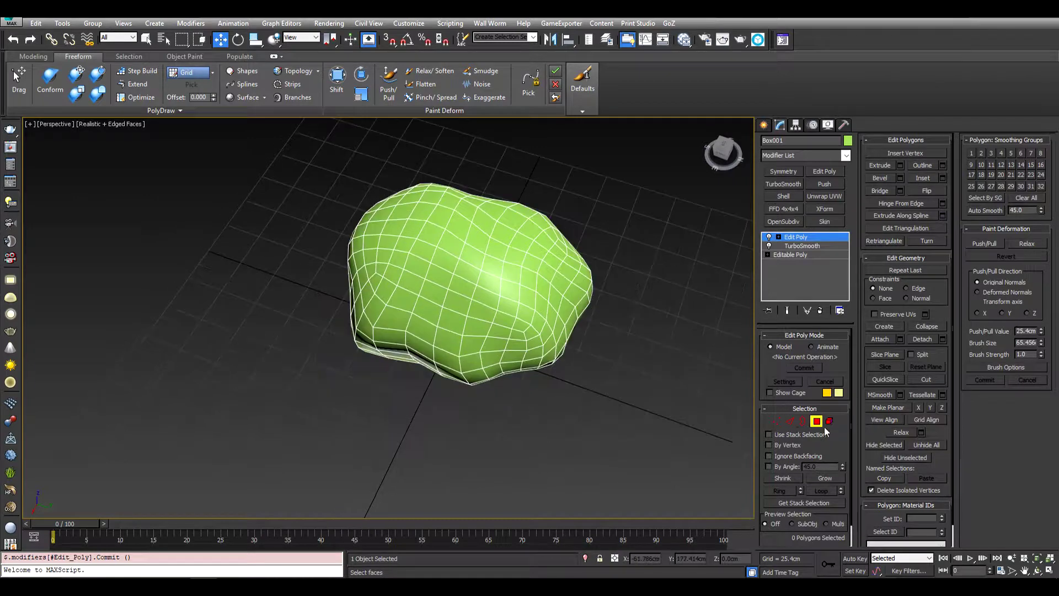
- Exit the Polygon level, add an Unwrap UVW modifier to the rock and open the UV editor
{"action": "left_click", "coordinate": [817, 422]}
{"action": "mouse_move", "coordinate": [546, 216]}
{"action": "middle_mouse_down"}
{"action": "mouse_move", "coordinate": [539, 272]}
{"action": "mouse_move", "coordinate": [663, 259]}
{"action": "mouse_move", "coordinate": [552, 267]}
{"action": "mouse_move", "coordinate": [574, 235]}
{"action": "middle_mouse_up"}
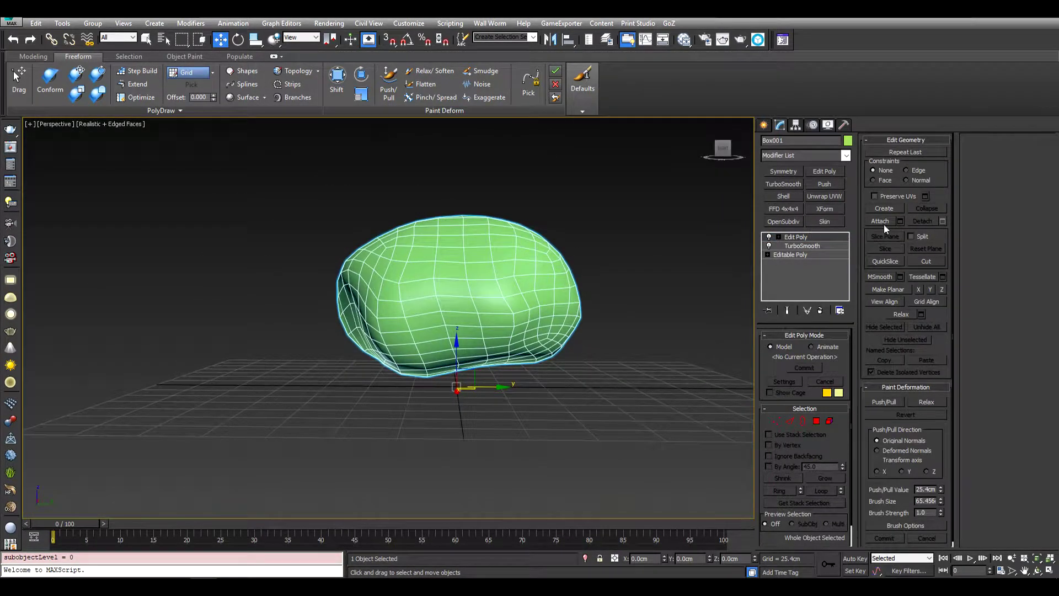
{"action": "left_click", "coordinate": [820, 197]}
{"action": "left_click", "coordinate": [812, 464]}
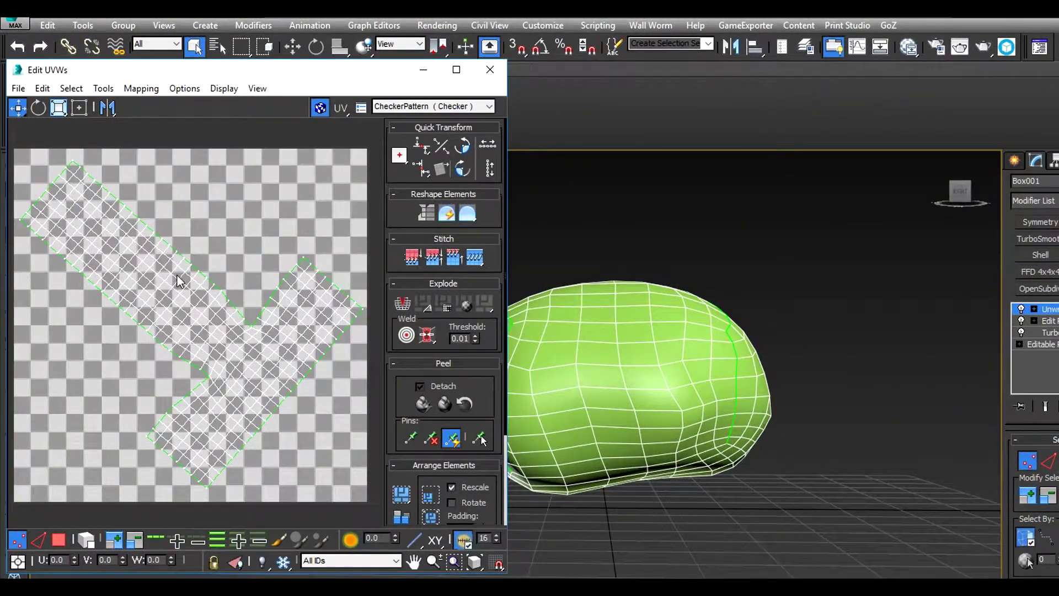
- Select all UV polygons of the T-shaped shell and open the Relax Tool
{"action": "left_click", "coordinate": [58, 542]}
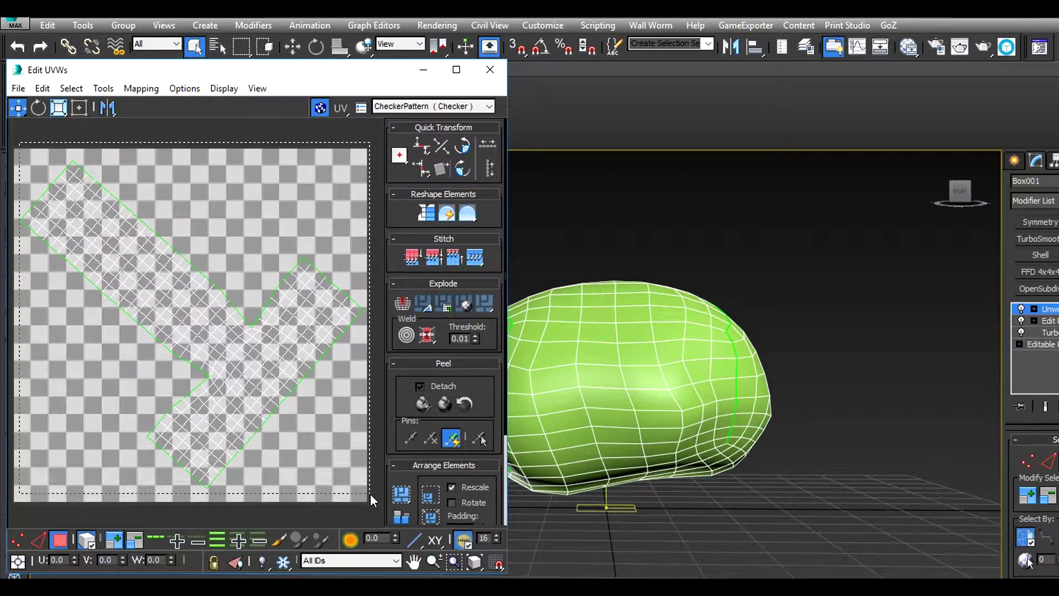
{"action": "key", "text": "ctrl+a"}
{"action": "middle_click_drag", "start_coordinate": [236, 242], "coordinate": [238, 230]}
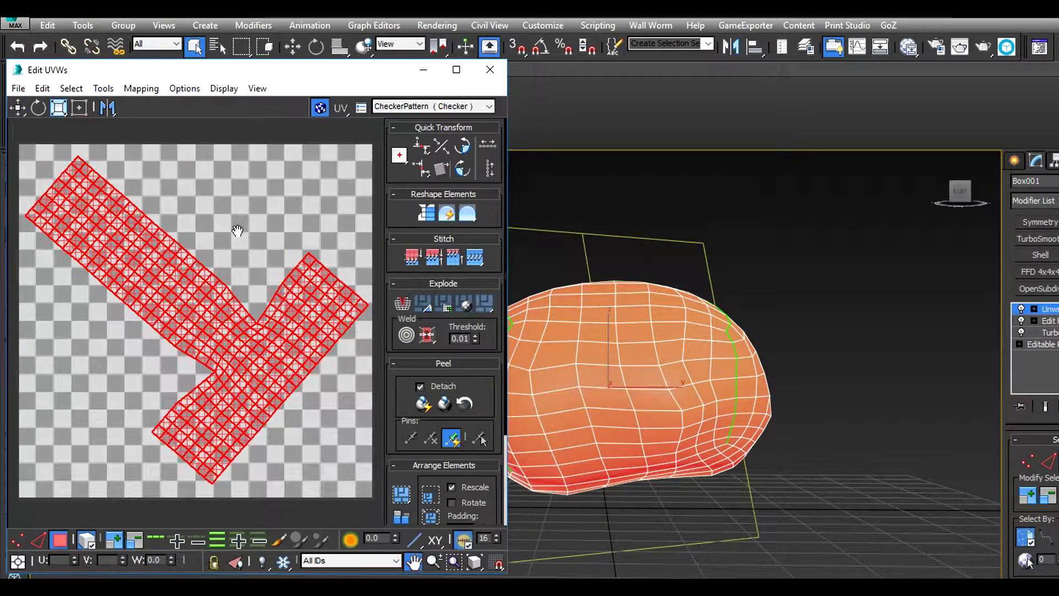
{"action": "left_click", "coordinate": [103, 88]}
{"action": "left_click", "coordinate": [50, 333]}
{"action": "middle_click_drag", "start_coordinate": [266, 172], "coordinate": [320, 243]}
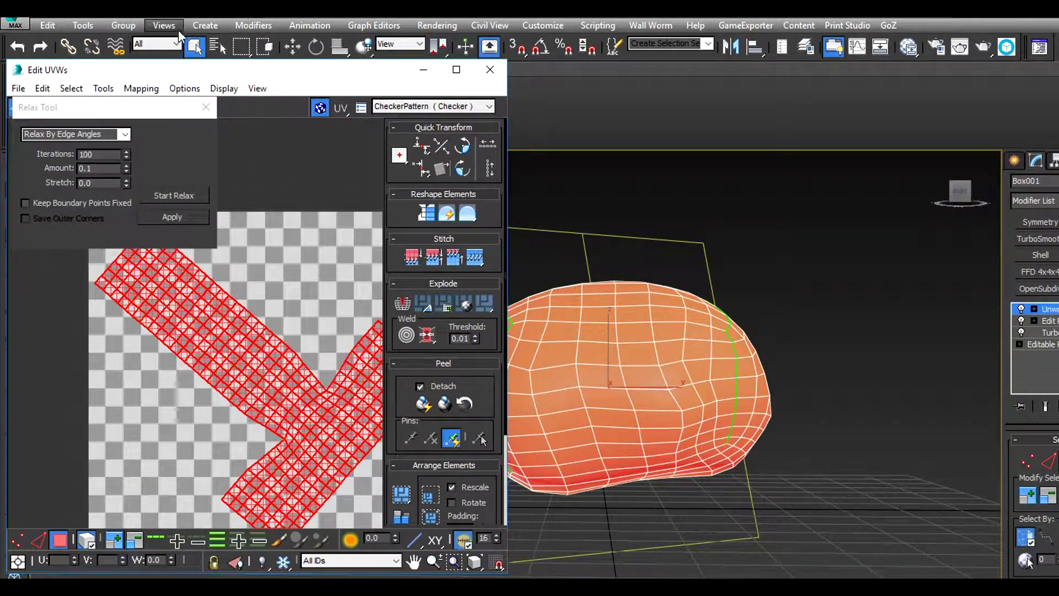
- Save the scene
{"action": "left_click", "coordinate": [15, 25]}
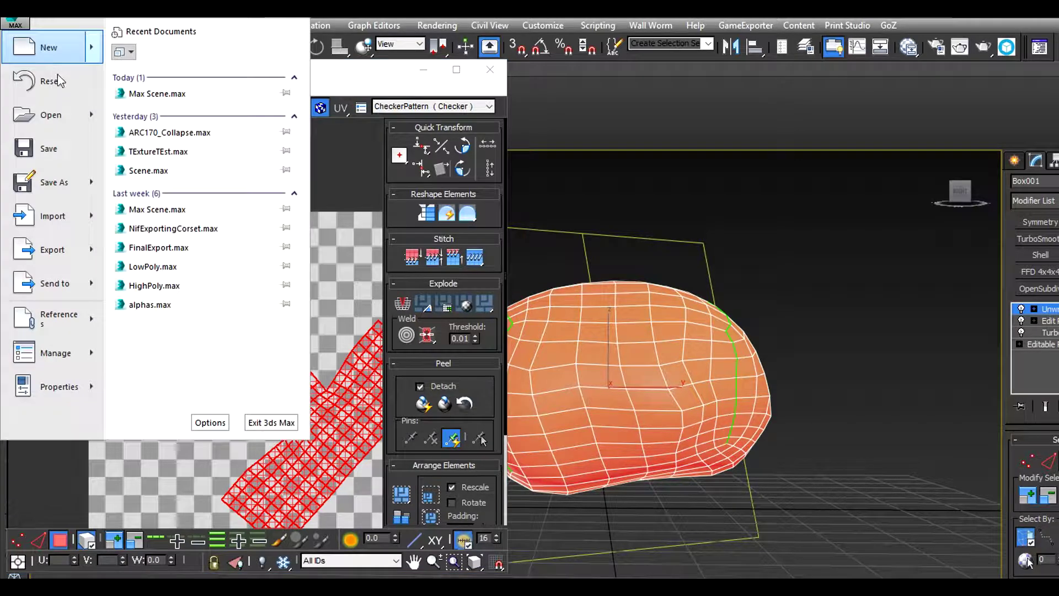
{"action": "left_click", "coordinate": [39, 146]}
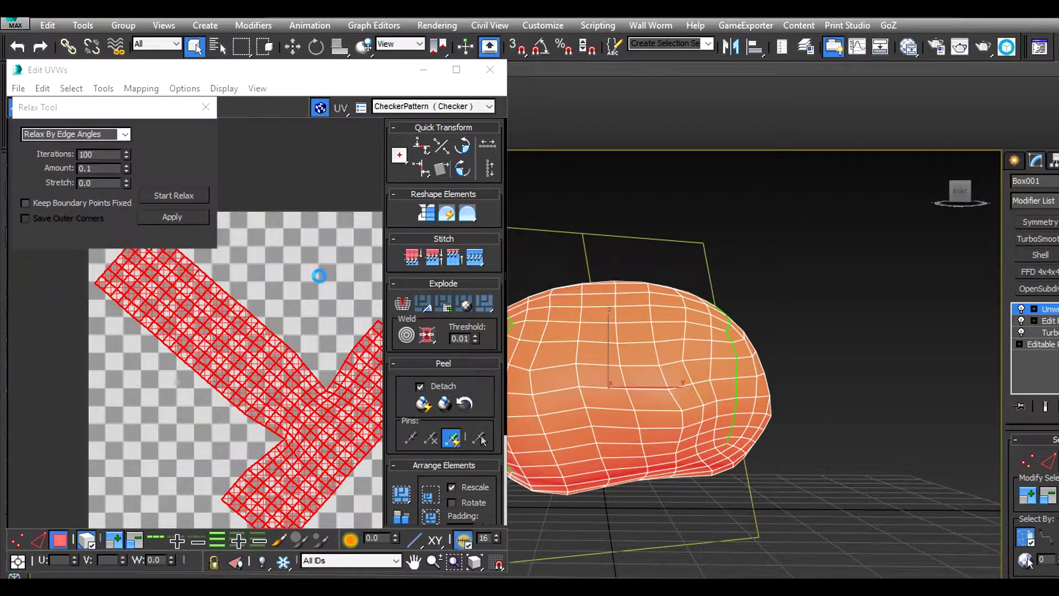
- Relax the UV shell by polygon angles with 100 iterations and amount 0.1, and close the Relax Tool
{"action": "left_click", "coordinate": [126, 134]}
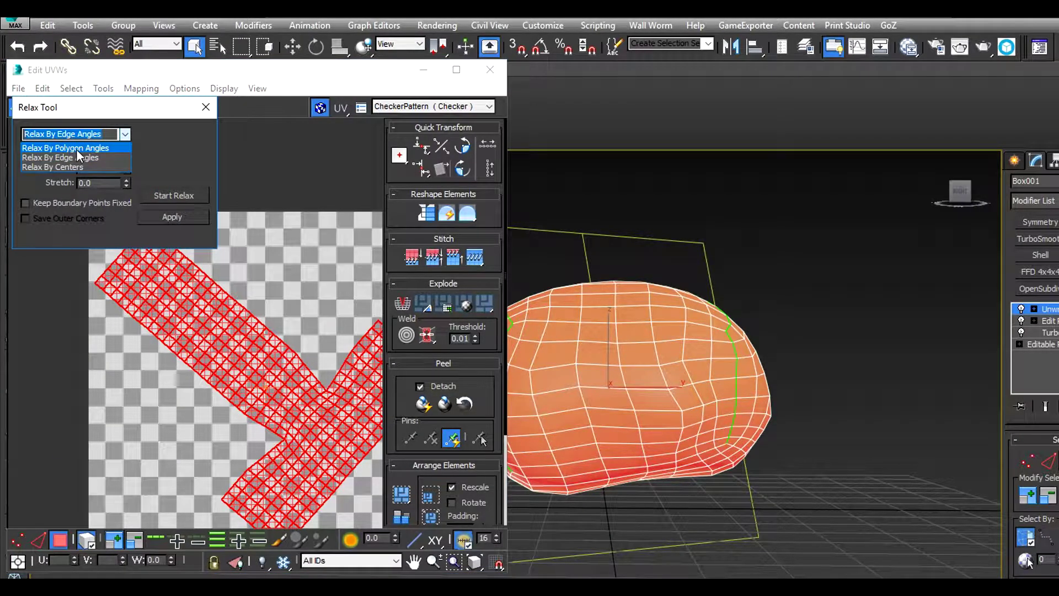
{"action": "left_click", "coordinate": [110, 148]}
{"action": "left_click", "coordinate": [191, 196]}
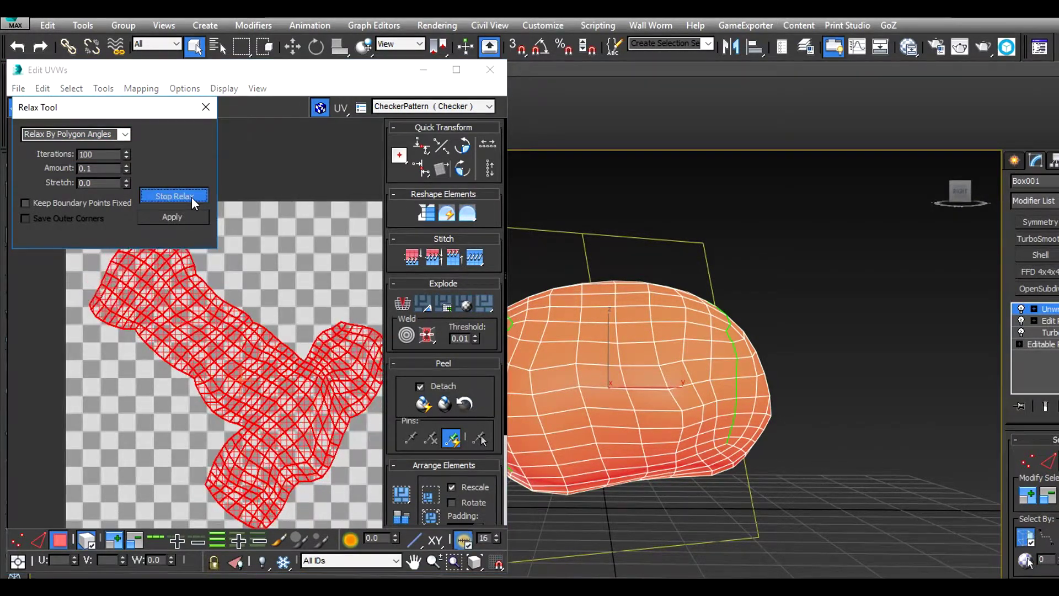
{"action": "left_click", "coordinate": [192, 198]}
{"action": "middle_click_drag", "start_coordinate": [295, 304], "coordinate": [261, 322]}
{"action": "scroll", "coordinate": [261, 322], "scroll_direction": "down", "scroll_amount": 2}
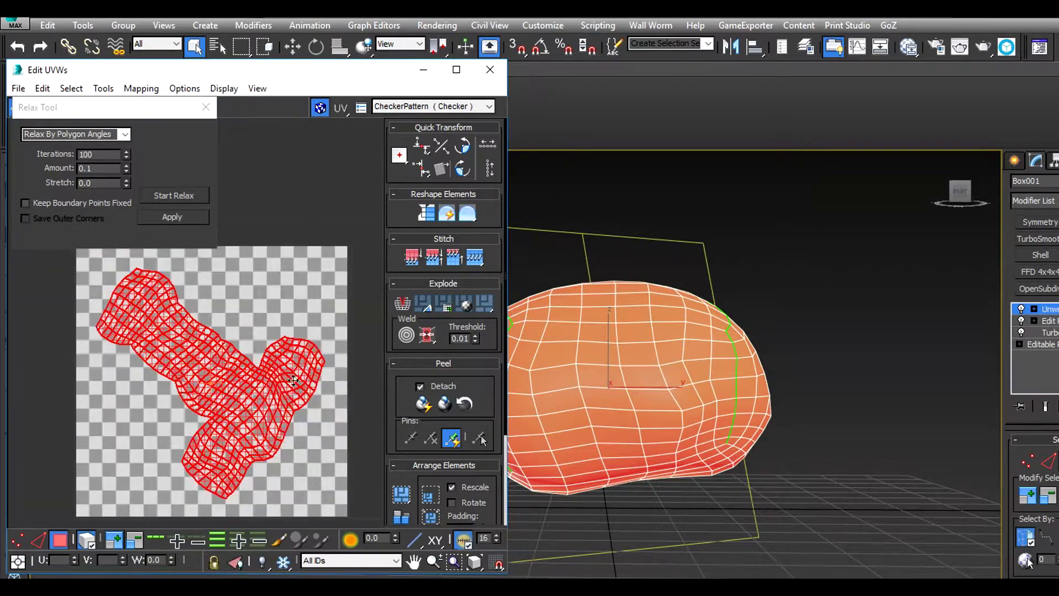
{"action": "scroll", "coordinate": [279, 390], "scroll_direction": "up", "scroll_amount": 2}
{"action": "middle_click_drag", "start_coordinate": [283, 386], "coordinate": [290, 393]}
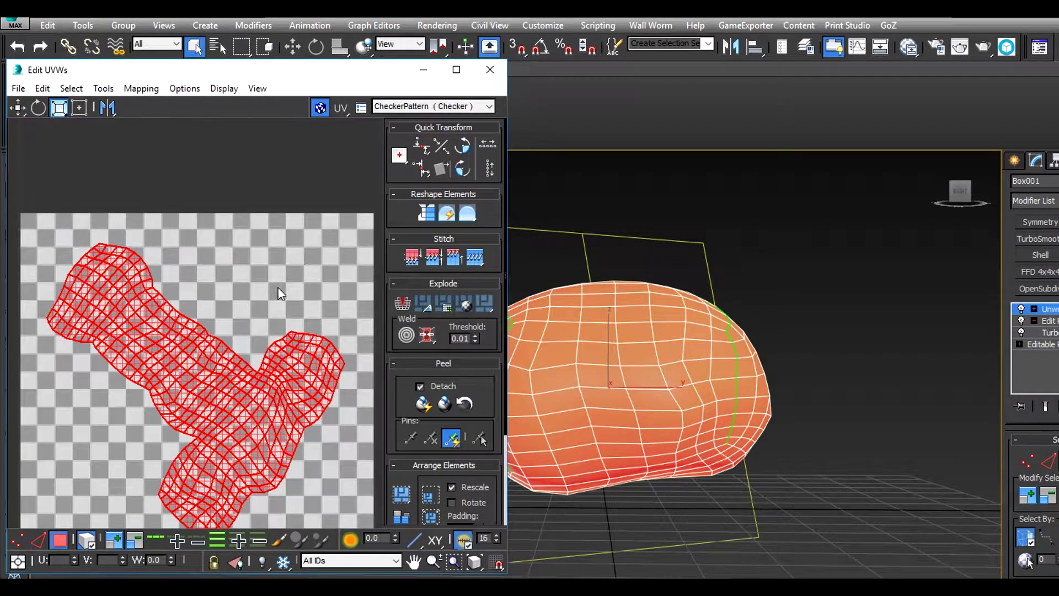
- Scale and move the relaxed UV shell to fit within the checker tile, deselect it and close the UV editor
{"action": "middle_click_drag", "start_coordinate": [272, 407], "coordinate": [274, 371]}
{"action": "left_click_drag", "start_coordinate": [274, 372], "coordinate": [274, 366]}
{"action": "middle_click_drag", "start_coordinate": [288, 373], "coordinate": [282, 355]}
{"action": "key", "text": "w"}
{"action": "left_click_drag", "start_coordinate": [282, 361], "coordinate": [285, 362]}
{"action": "key", "text": "r"}
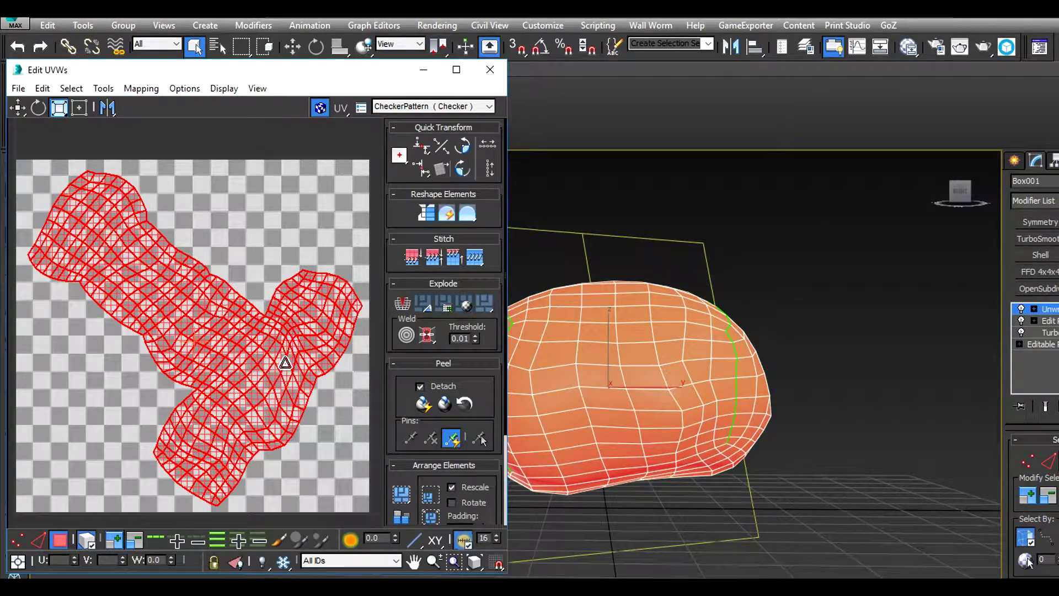
{"action": "key", "text": "q"}
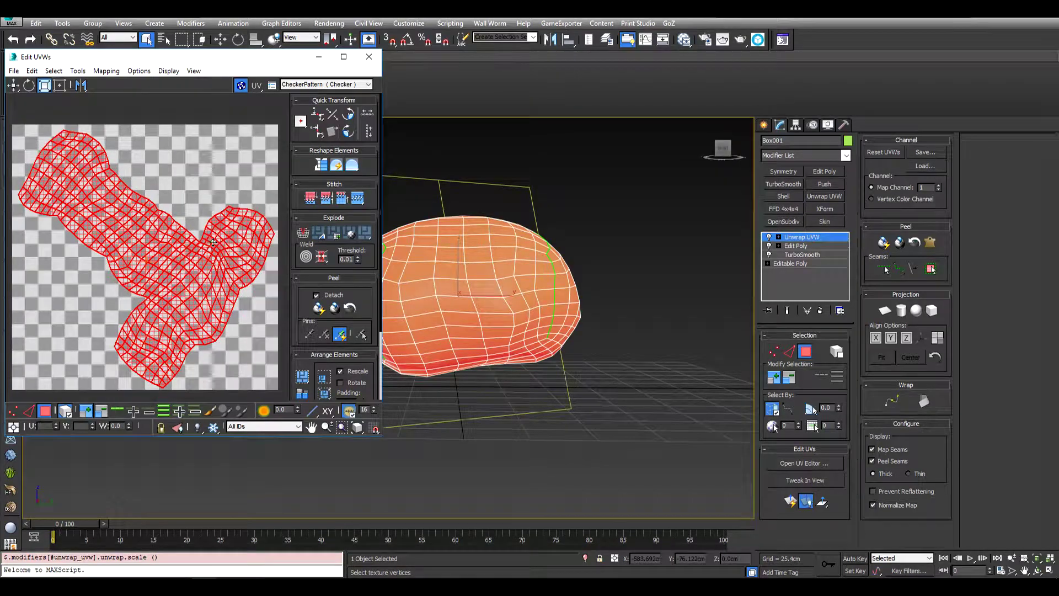
{"action": "key", "text": "w"}
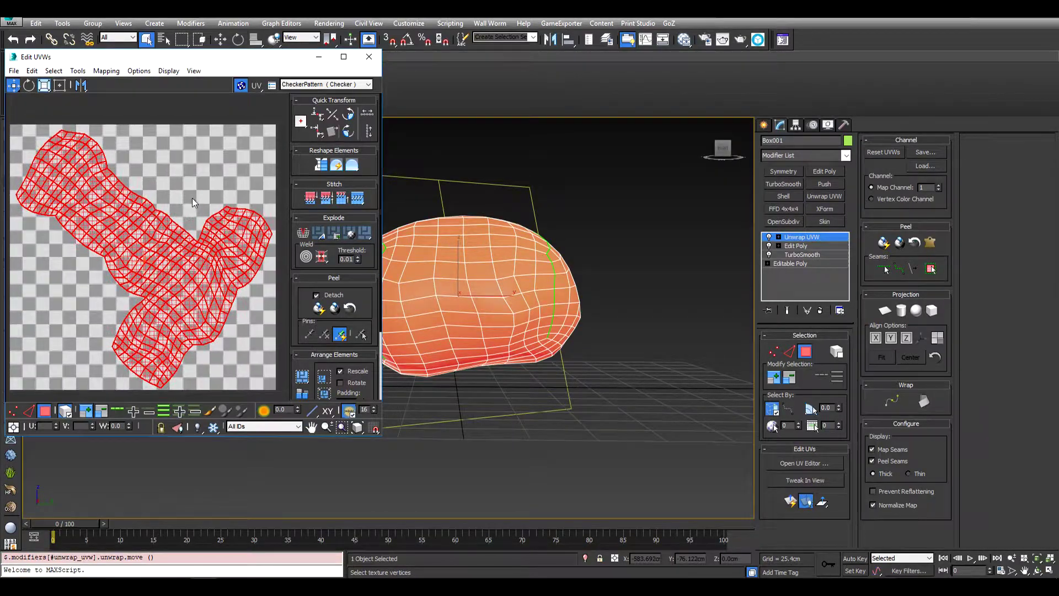
{"action": "scroll", "coordinate": [192, 197], "scroll_direction": "down", "scroll_amount": 2}
{"action": "middle_click_drag", "start_coordinate": [192, 198], "coordinate": [189, 203]}
{"action": "left_click", "coordinate": [232, 174]}
{"action": "middle_click_drag", "start_coordinate": [233, 174], "coordinate": [220, 184]}
{"action": "left_click", "coordinate": [370, 58]}
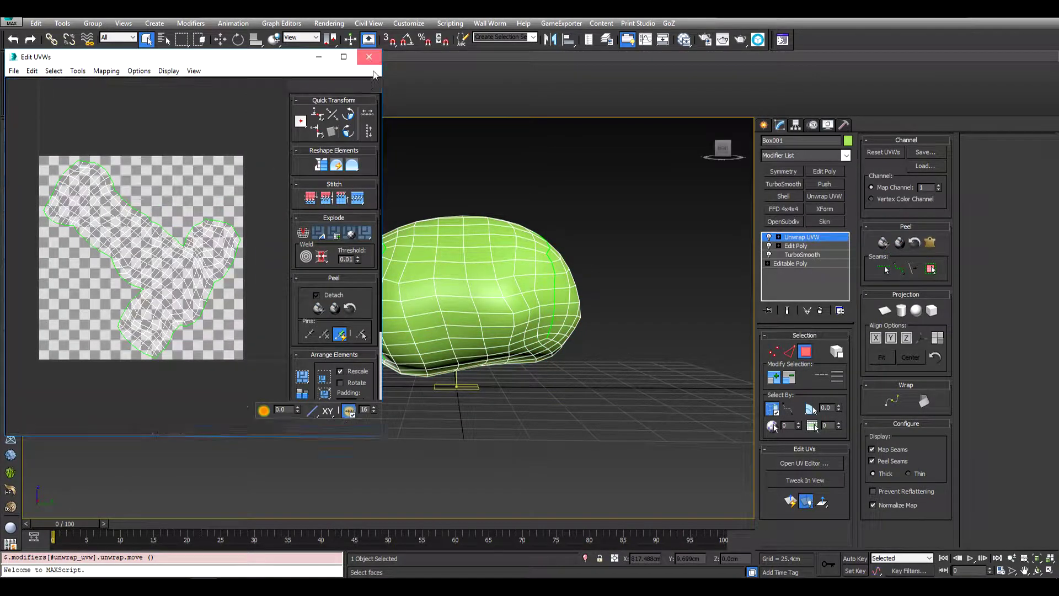
- Examine the rock's shape and UV seams from several angles
{"action": "scroll", "coordinate": [576, 273], "scroll_direction": "down", "scroll_amount": 3}
{"action": "middle_click_drag", "start_coordinate": [576, 274], "coordinate": [396, 330], "text": "alt"}
{"action": "scroll", "coordinate": [544, 300], "scroll_direction": "up", "scroll_amount": 6}
{"action": "scroll", "coordinate": [419, 276], "scroll_direction": "down", "scroll_amount": 7}
{"action": "scroll", "coordinate": [409, 285], "scroll_direction": "up", "scroll_amount": 3}
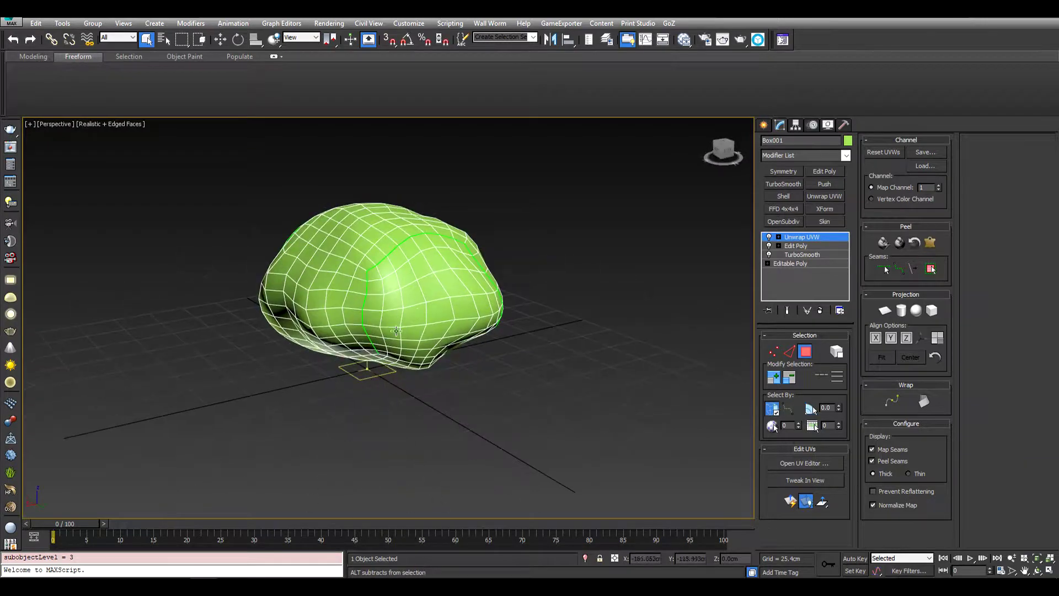
{"action": "middle_click_drag", "start_coordinate": [459, 255], "coordinate": [448, 343], "text": "alt"}
{"action": "middle_click_drag", "start_coordinate": [429, 258], "coordinate": [459, 321], "text": "alt"}
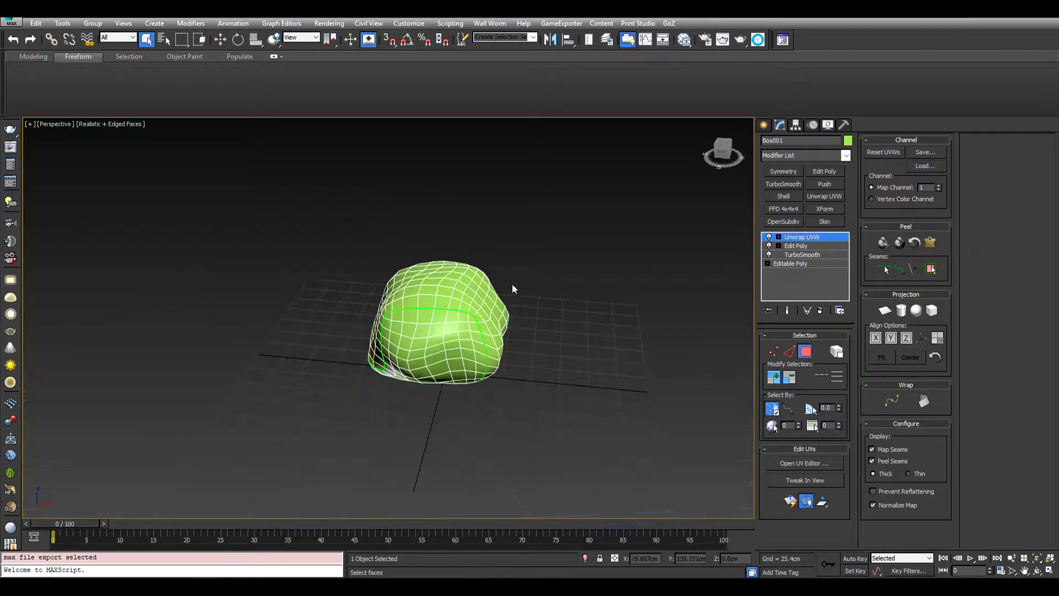
{"action": "middle_click_drag", "start_coordinate": [512, 283], "coordinate": [658, 279], "text": "alt"}
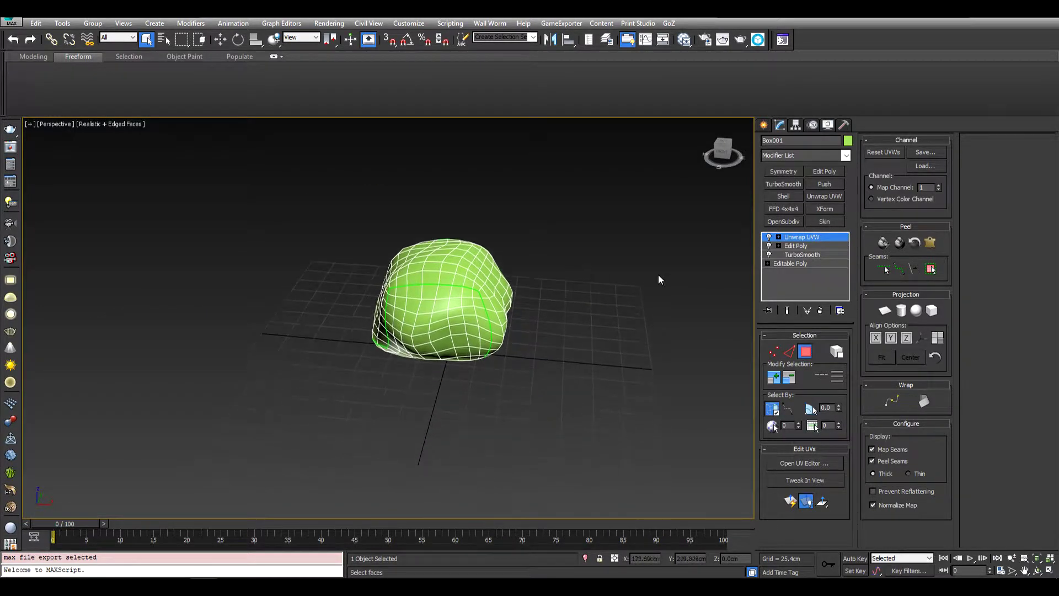
- Collapse the rock's modifier stack down to the Unwrap UVW modifier
{"action": "right_click", "coordinate": [806, 242]}
{"action": "left_click", "coordinate": [830, 335]}
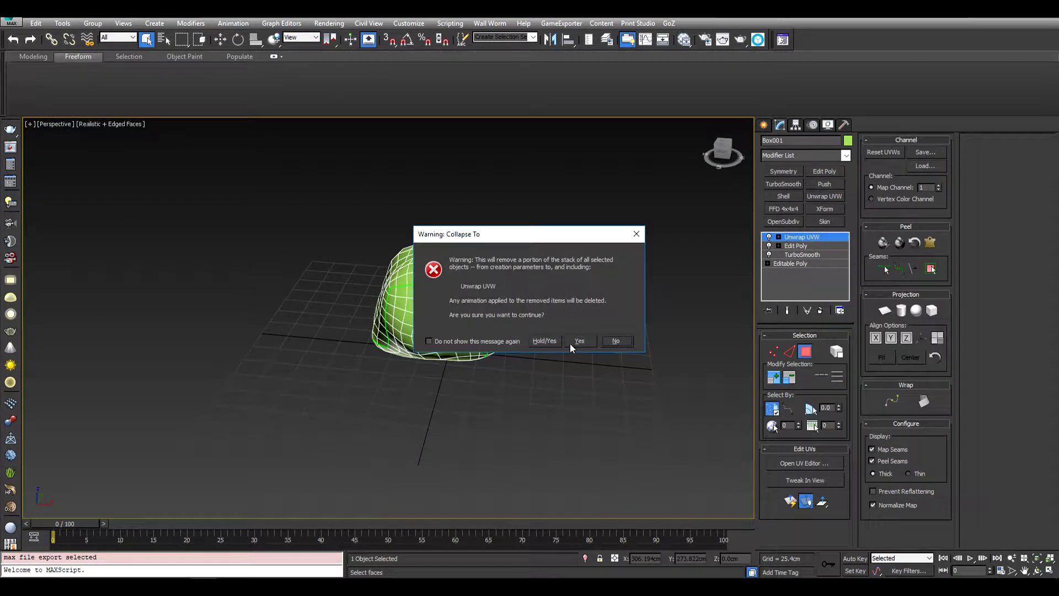
{"action": "left_click", "coordinate": [572, 341]}
{"action": "middle_click_drag", "start_coordinate": [512, 284], "coordinate": [462, 286]}
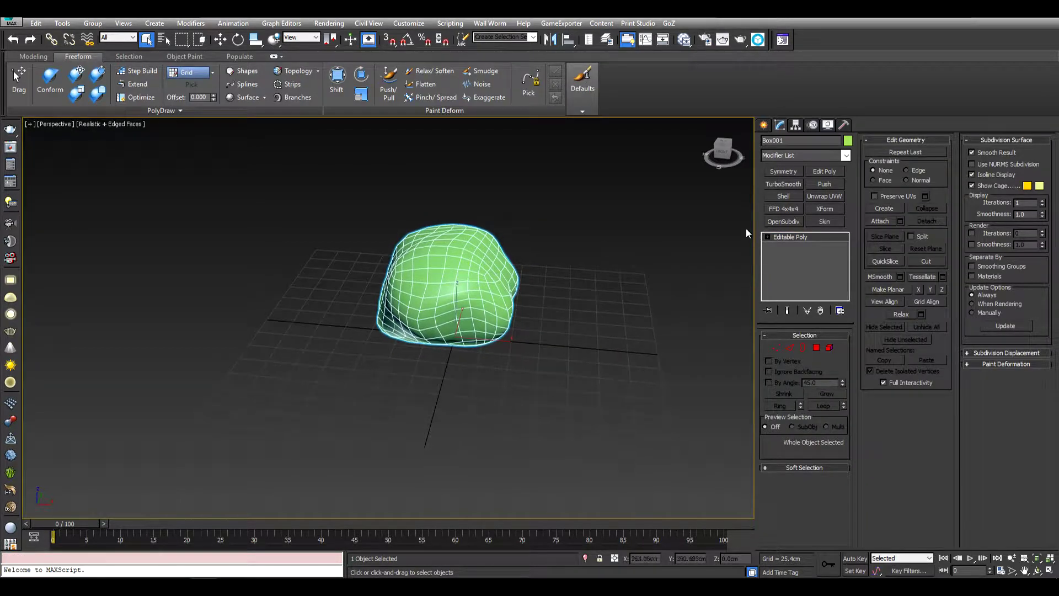
- Reset the rock's transform with Reset XForm and collapse the resulting XForm modifier
{"action": "left_click", "coordinate": [844, 127]}
{"action": "left_click", "coordinate": [811, 261]}
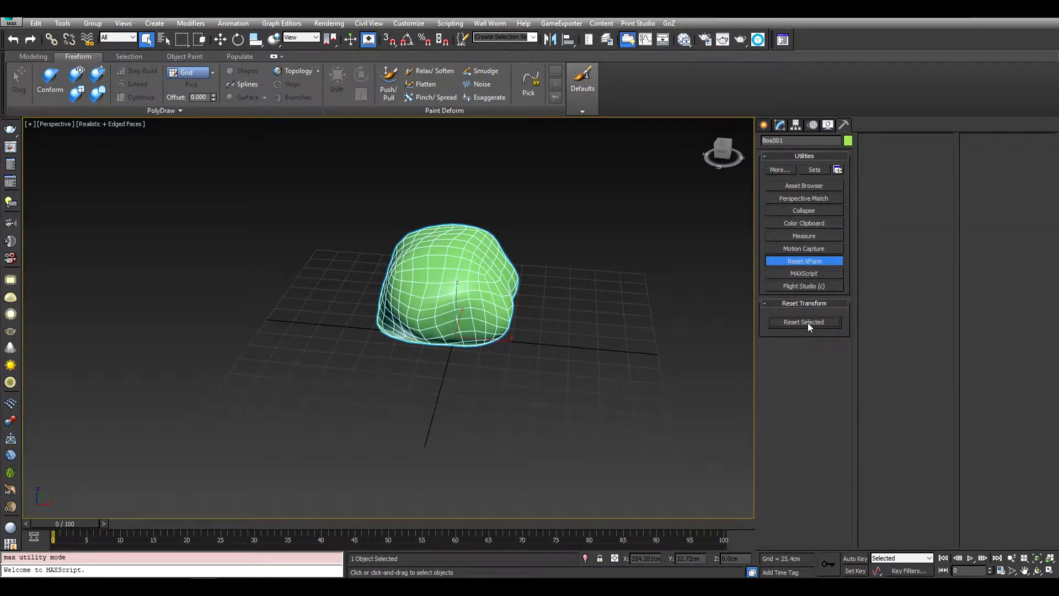
{"action": "left_click", "coordinate": [778, 125]}
{"action": "right_click", "coordinate": [792, 241]}
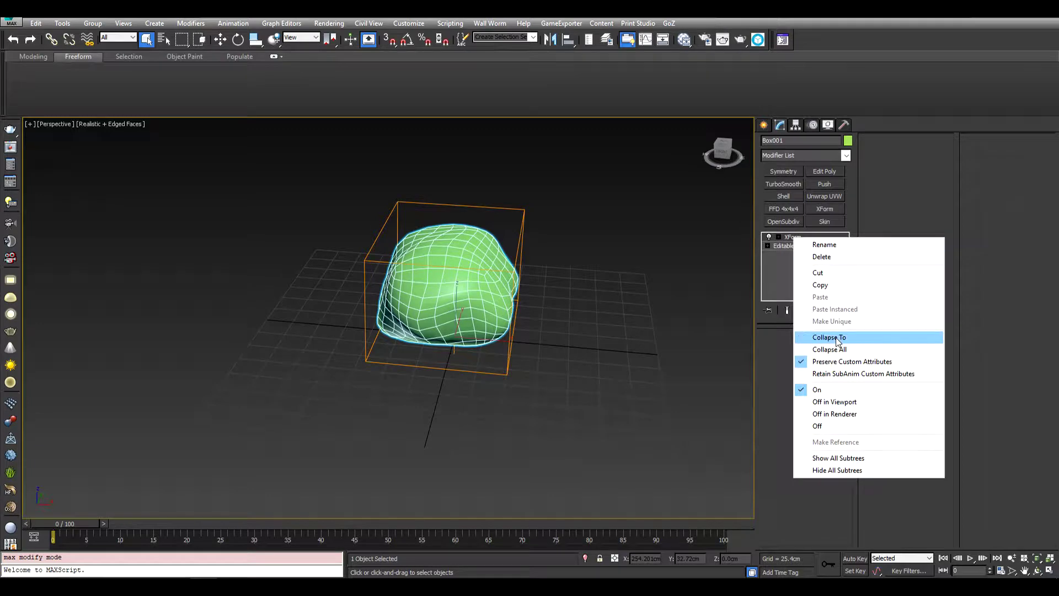
{"action": "left_click", "coordinate": [814, 339]}
{"action": "left_click", "coordinate": [580, 341]}
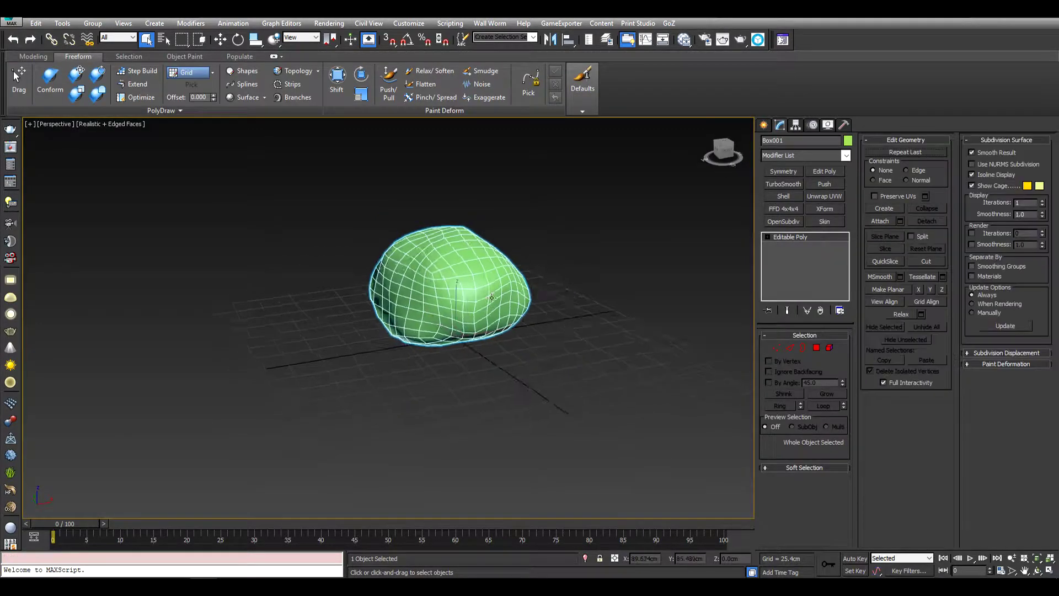
- Start exporting only the selected rock from the scene
{"action": "key", "text": "z"}
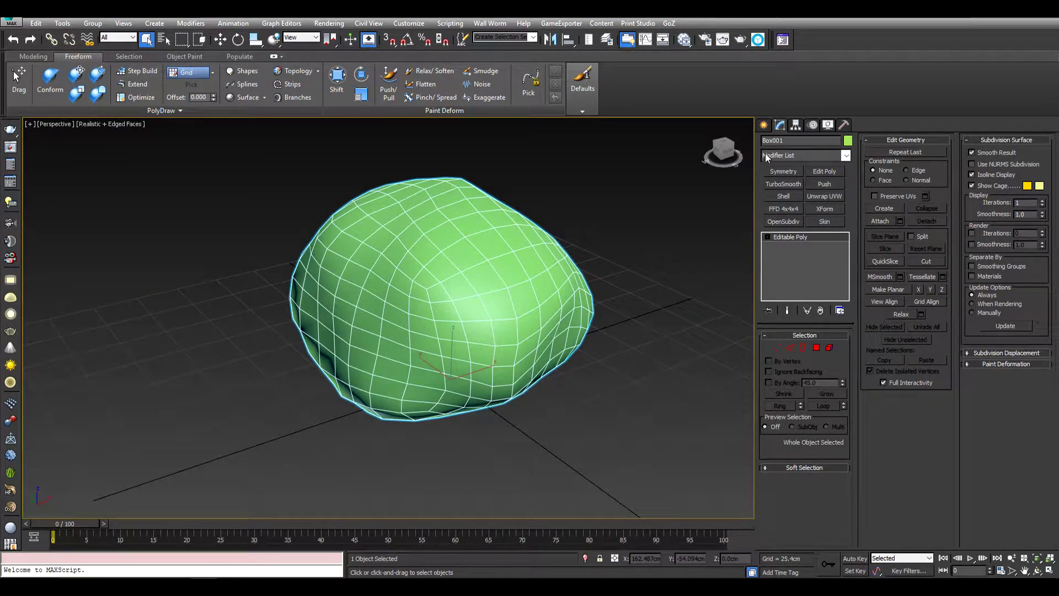
{"action": "left_click", "coordinate": [763, 127]}
{"action": "middle_click_drag", "start_coordinate": [499, 272], "coordinate": [505, 277], "text": "alt"}
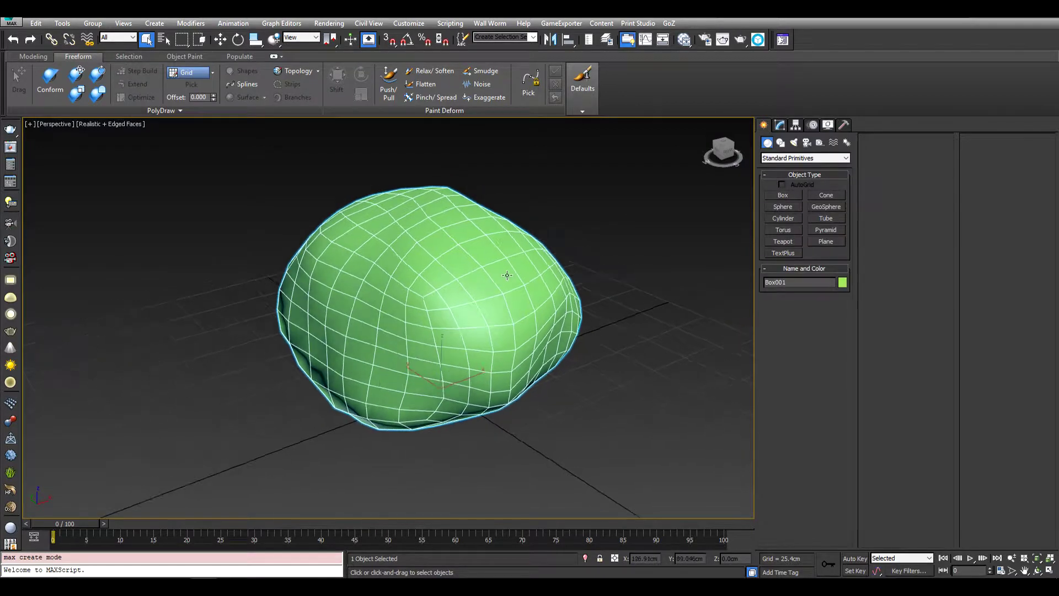
{"action": "left_click", "coordinate": [16, 23]}
{"action": "mouse_move", "coordinate": [77, 200]}
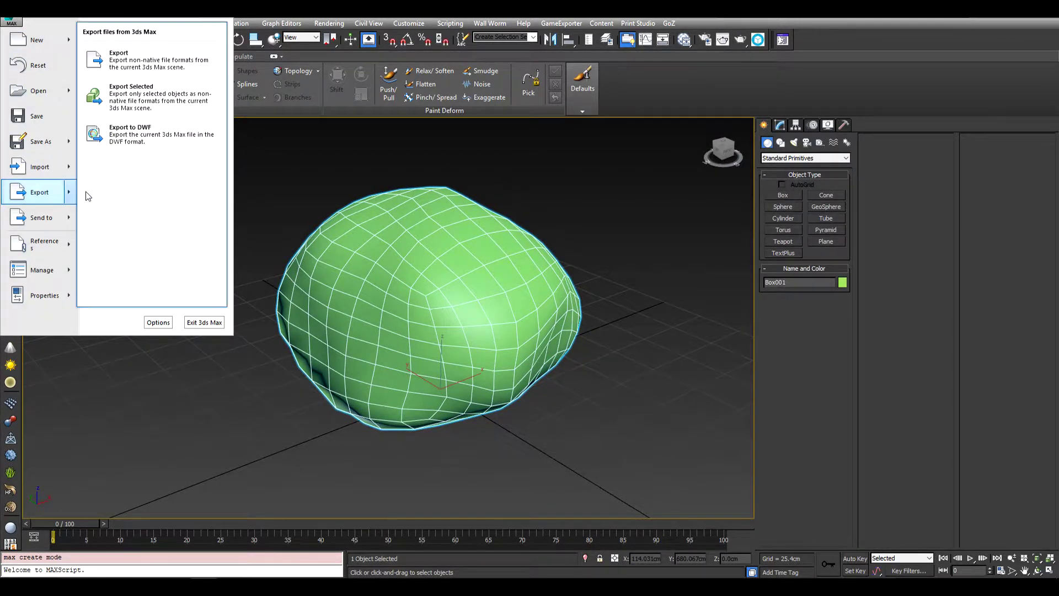
{"action": "left_click", "coordinate": [141, 130]}
{"action": "left_click_drag", "start_coordinate": [243, 64], "coordinate": [212, 132]}
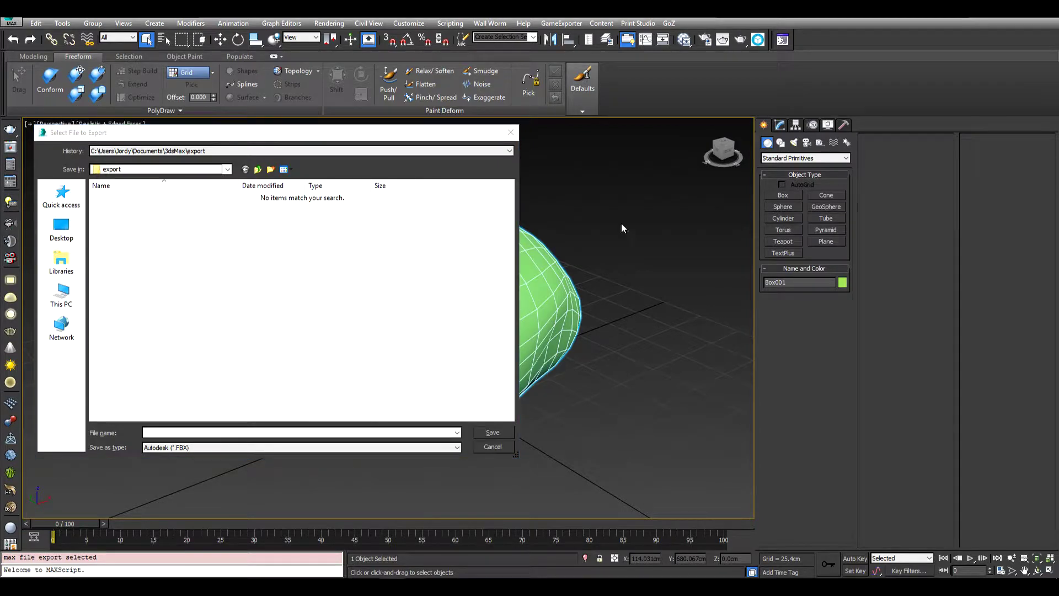
- Save the export as LowPolyRock in the Baking Normals Low to High Workflow folder, using the gw::OBJ-Exporter format
{"action": "left_click", "coordinate": [248, 433]}
{"action": "key", "text": "ctrl+v"}
{"action": "key", "text": "Return"}
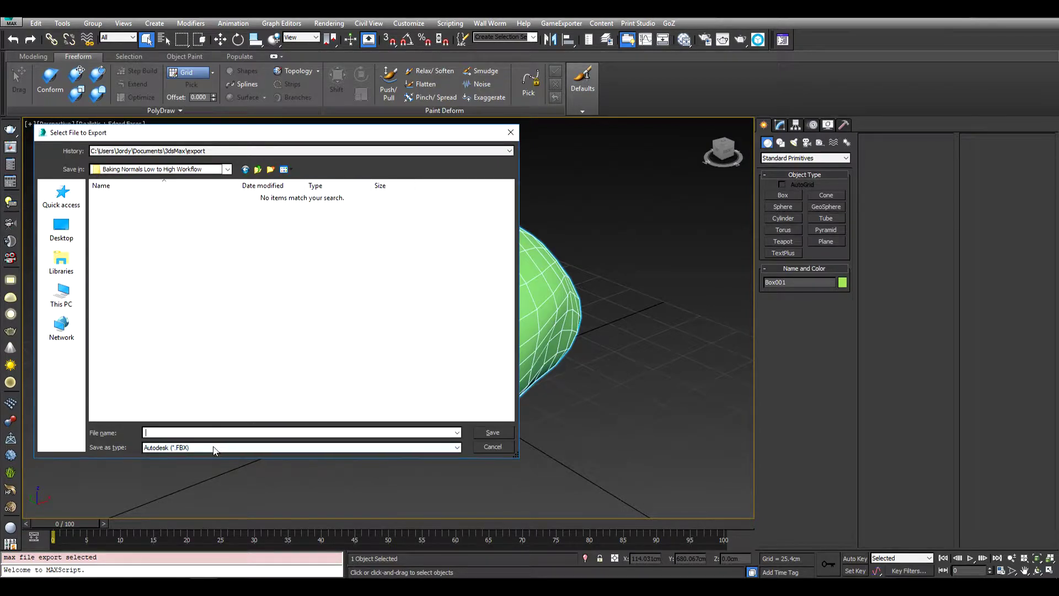
{"action": "left_click", "coordinate": [214, 449]}
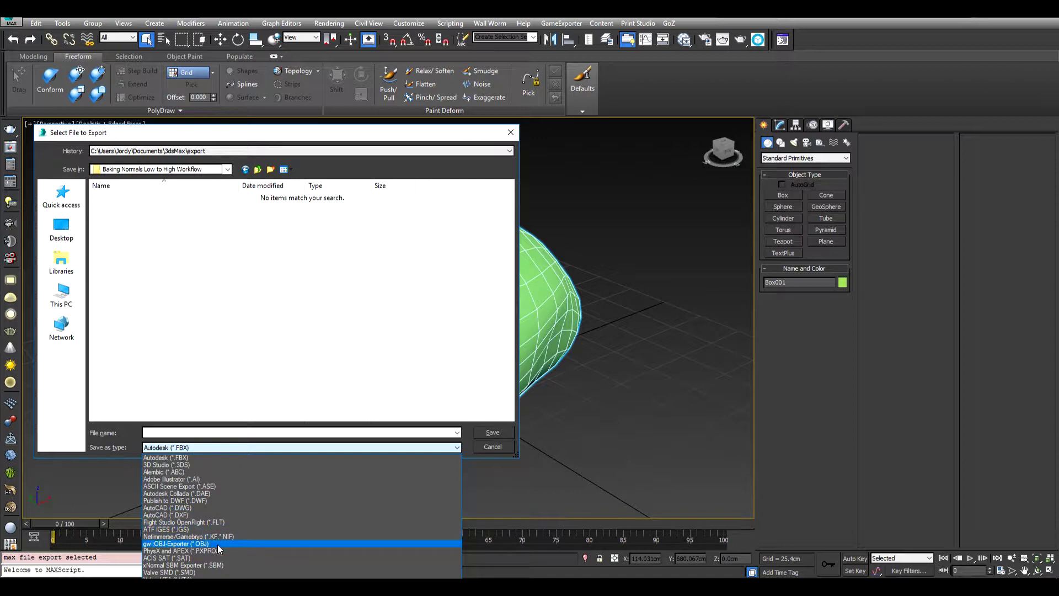
{"action": "left_click", "coordinate": [182, 544]}
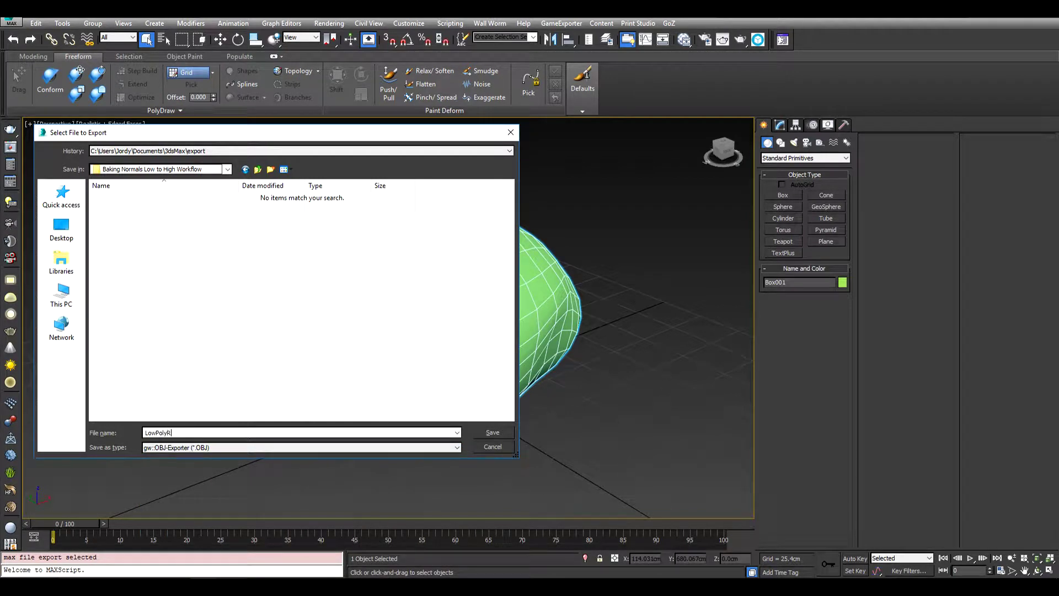
{"action": "left_click", "coordinate": [497, 436]}
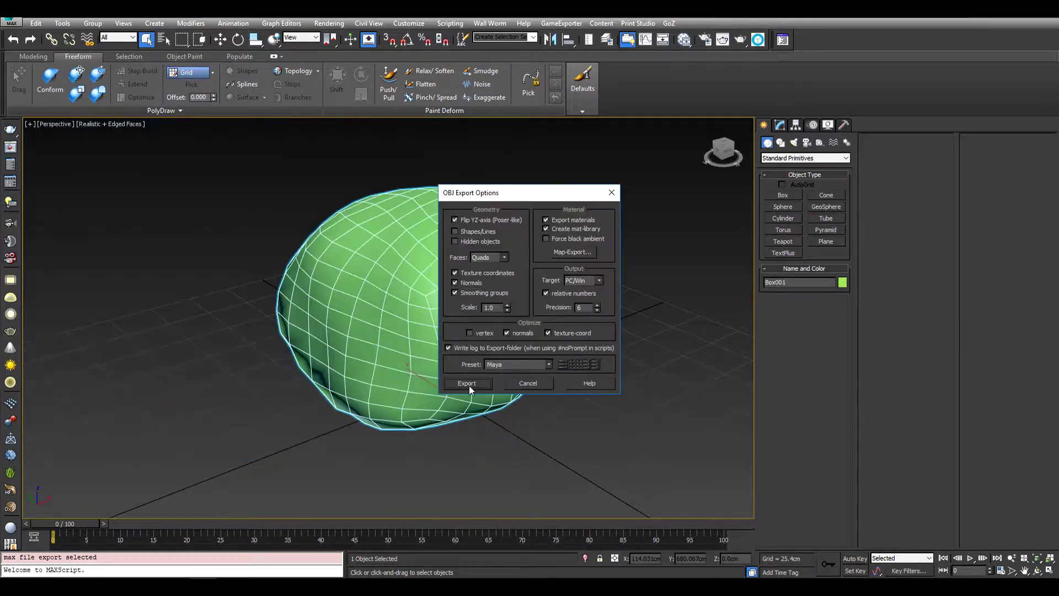
- Export the OBJ with the ZBrush preset, leaving out materials and the mat-library, and finish the export
{"action": "left_click", "coordinate": [548, 365]}
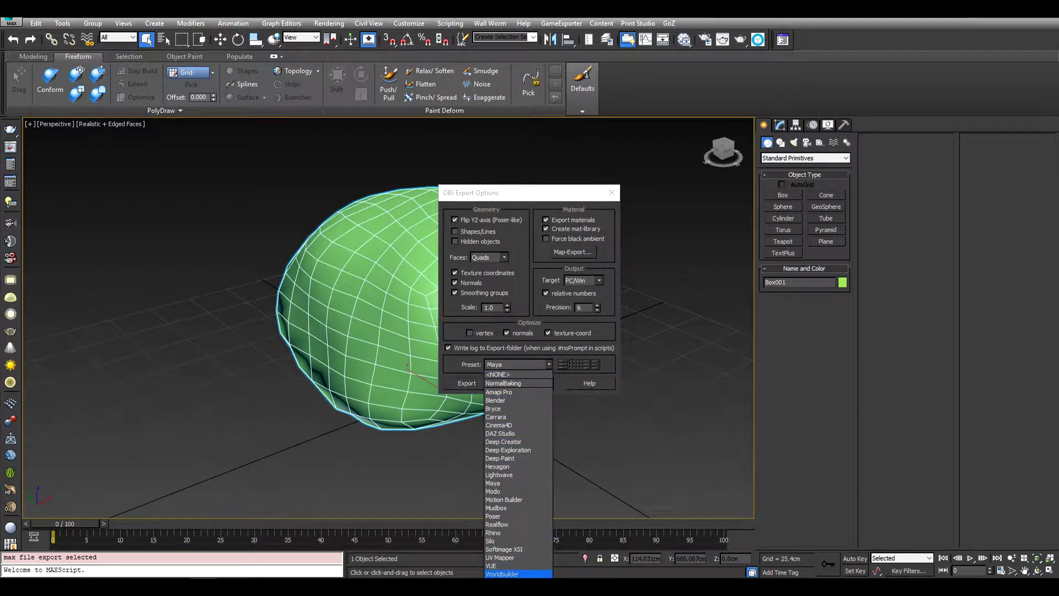
{"action": "left_click_drag", "start_coordinate": [516, 194], "coordinate": [503, 105]}
{"action": "left_click", "coordinate": [521, 276]}
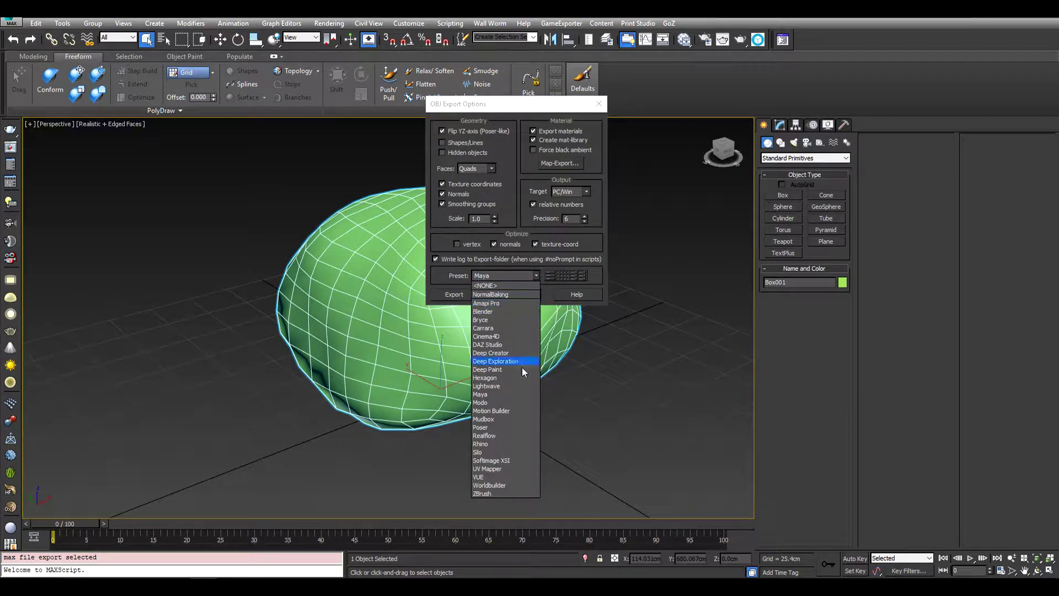
{"action": "left_click", "coordinate": [489, 493]}
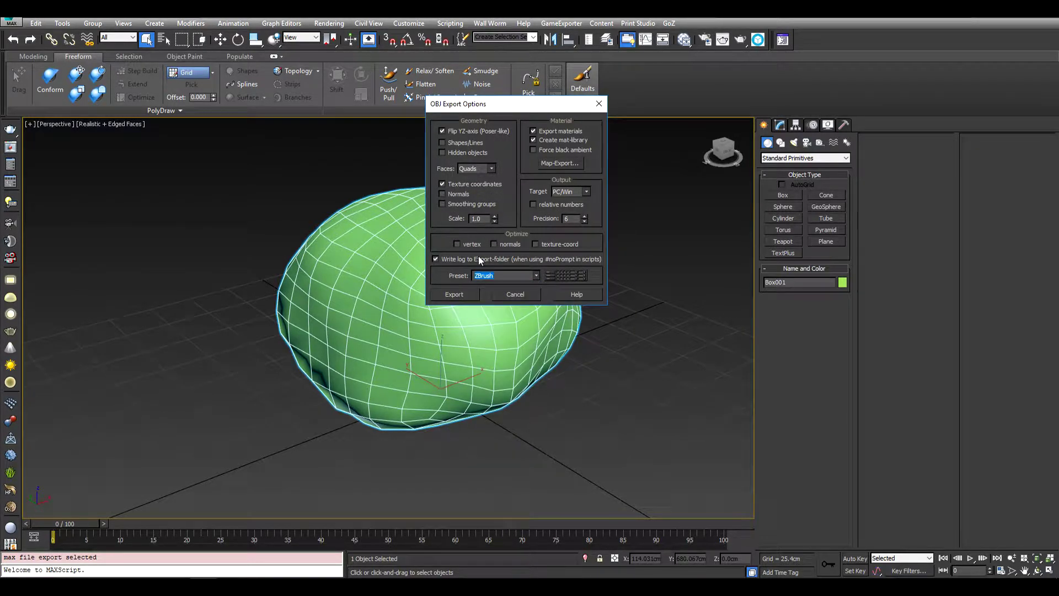
{"action": "left_click", "coordinate": [533, 140]}
{"action": "left_click_drag", "start_coordinate": [521, 106], "coordinate": [441, 130]}
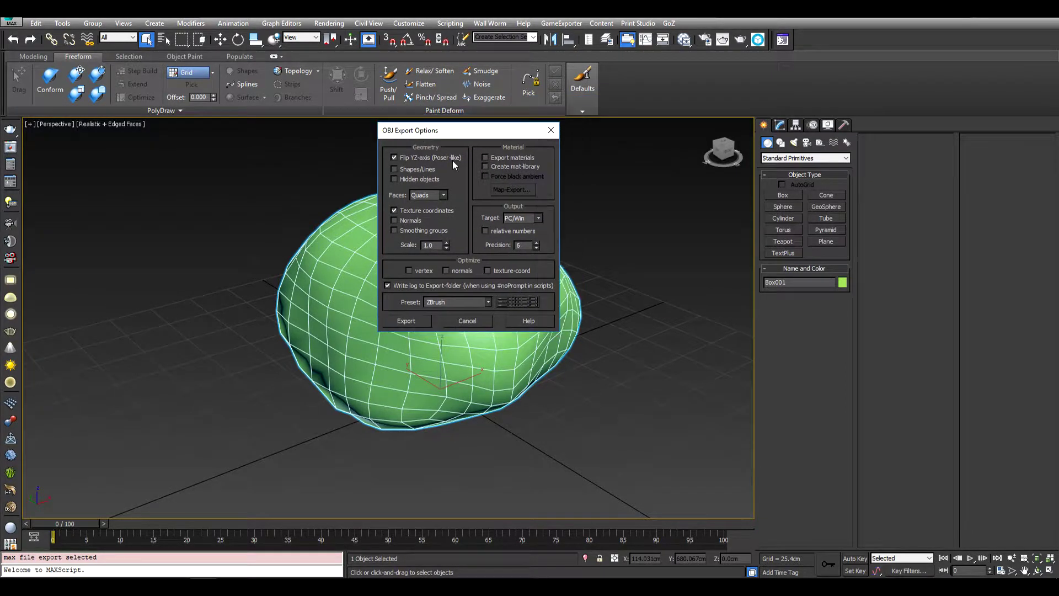
{"action": "left_click", "coordinate": [422, 323]}
{"action": "left_click", "coordinate": [656, 387]}
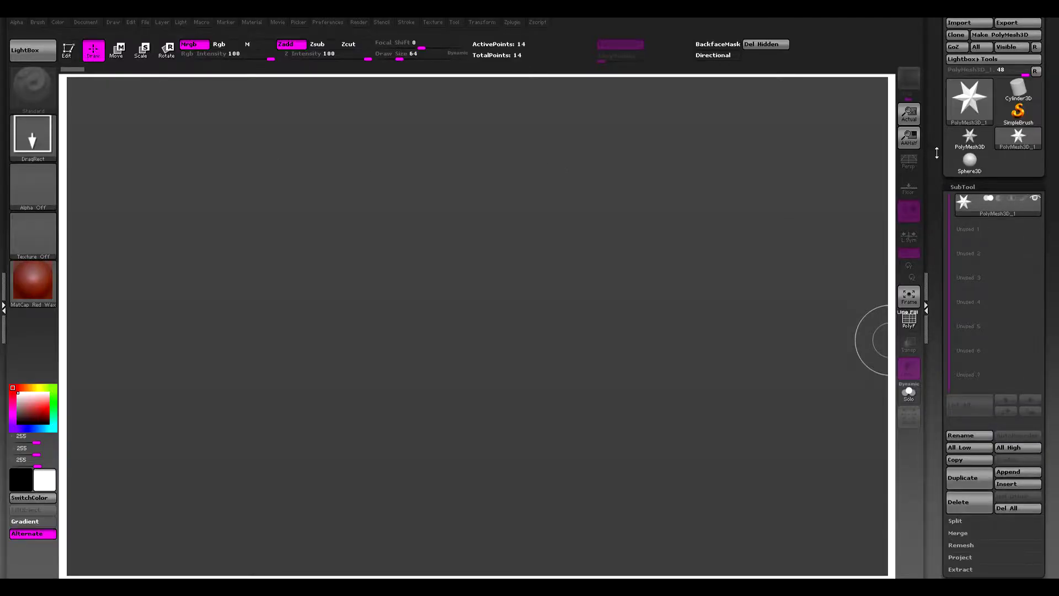
- Switch to ZBrush and import the LowPolyRock mesh as a tool
{"action": "left_click_drag", "start_coordinate": [937, 153], "coordinate": [947, 204]}
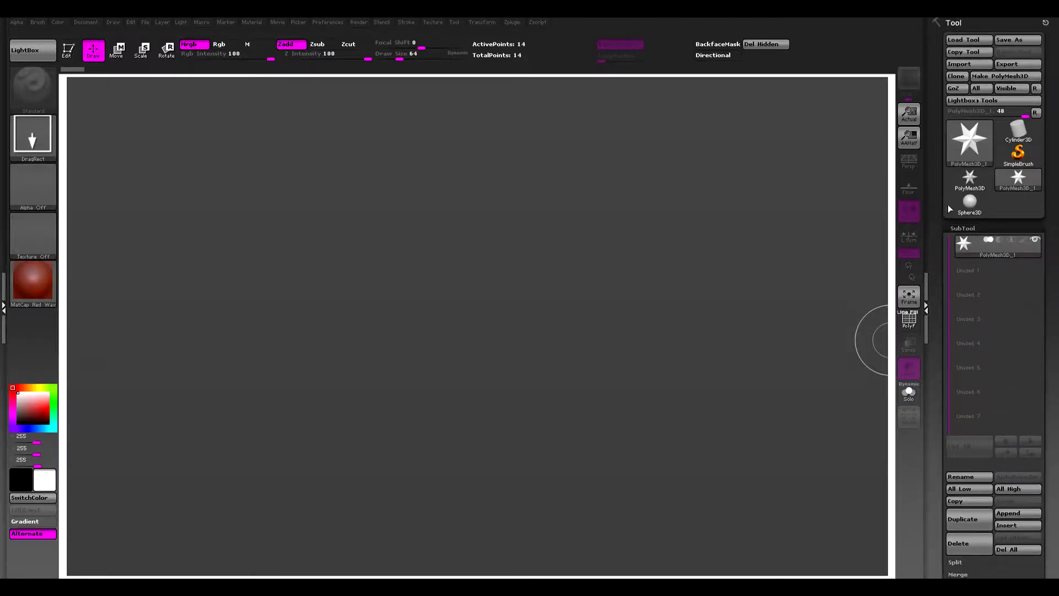
{"action": "left_click", "coordinate": [967, 65]}
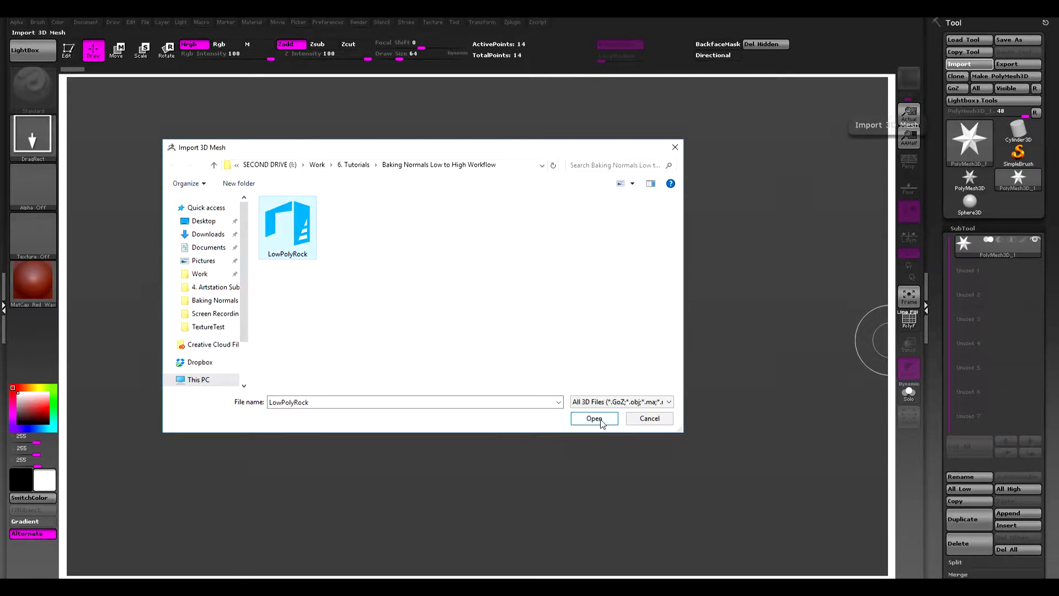
{"action": "left_click", "coordinate": [601, 421]}
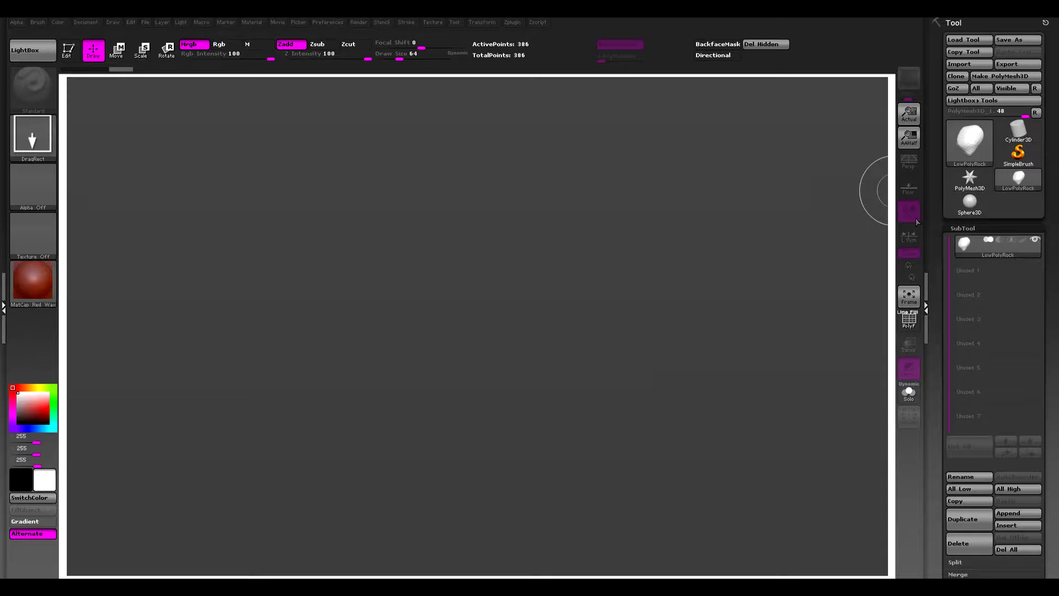
- Draw the imported rock on the canvas and enter Edit mode
{"action": "mouse_move", "coordinate": [489, 279]}
{"action": "left_mouse_down"}
{"action": "mouse_move", "coordinate": [342, 287]}
{"action": "mouse_move", "coordinate": [543, 324]}
{"action": "left_mouse_up"}
{"action": "left_click", "coordinate": [68, 51]}
{"action": "right_click_drag", "start_coordinate": [473, 281], "coordinate": [400, 277], "text": "ctrl"}
- Divide the rock's geometry up to subdivision level 4 with smoothing on
{"action": "left_click_drag", "start_coordinate": [941, 371], "coordinate": [938, 259]}
{"action": "left_click", "coordinate": [987, 410]}
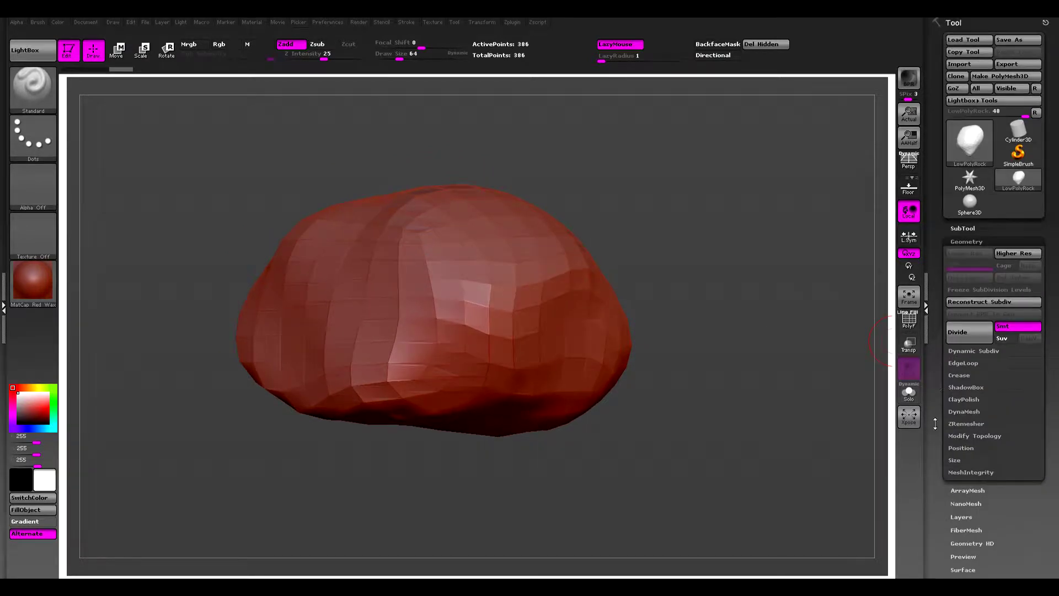
{"action": "left_click", "coordinate": [961, 331]}
{"action": "left_click", "coordinate": [962, 332]}
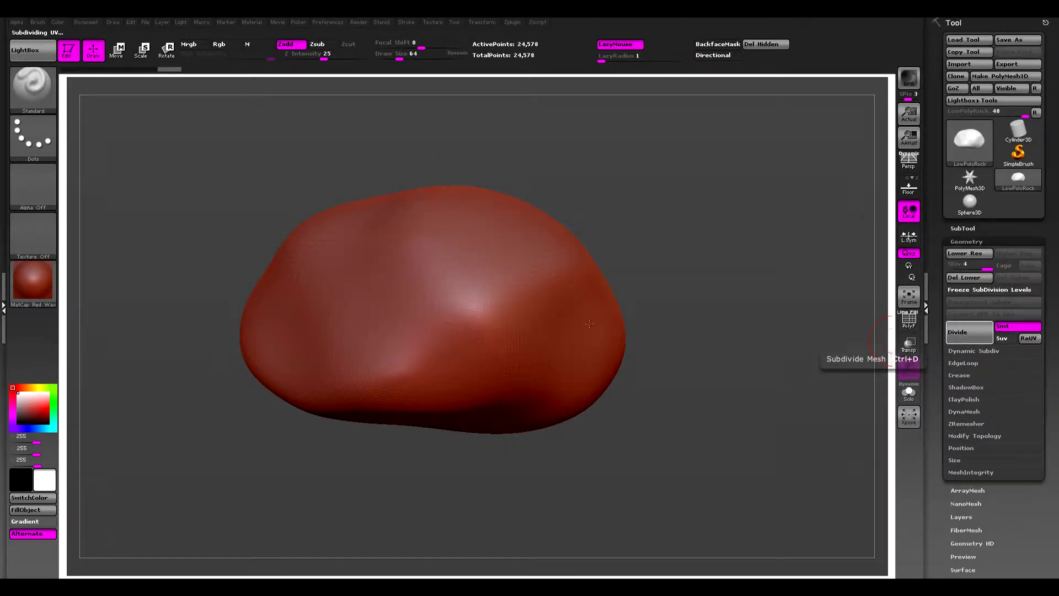
{"action": "right_click_drag", "start_coordinate": [635, 326], "coordinate": [557, 282]}
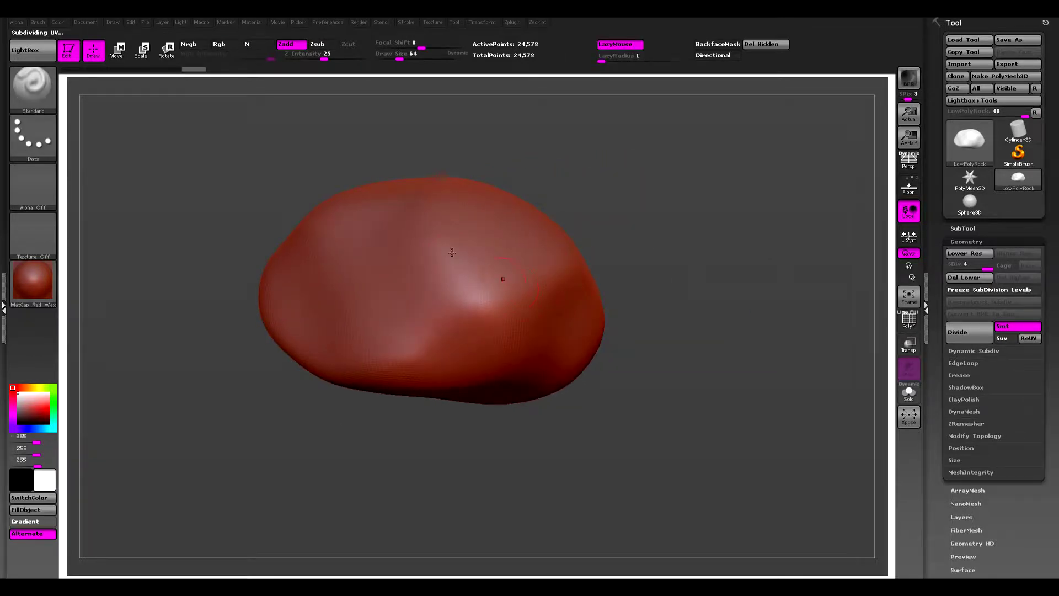
{"action": "left_click_drag", "start_coordinate": [452, 252], "coordinate": [724, 314]}
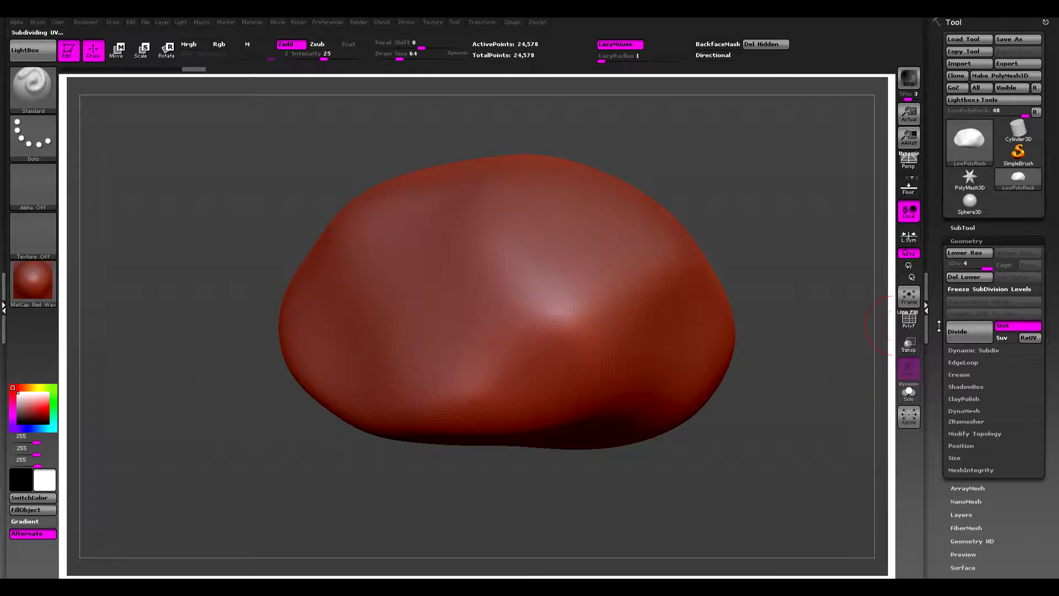
- Activate surface noise on the rock and accept the default NoiseMaker settings
{"action": "left_click", "coordinate": [967, 242]}
{"action": "left_click_drag", "start_coordinate": [938, 294], "coordinate": [938, 258]}
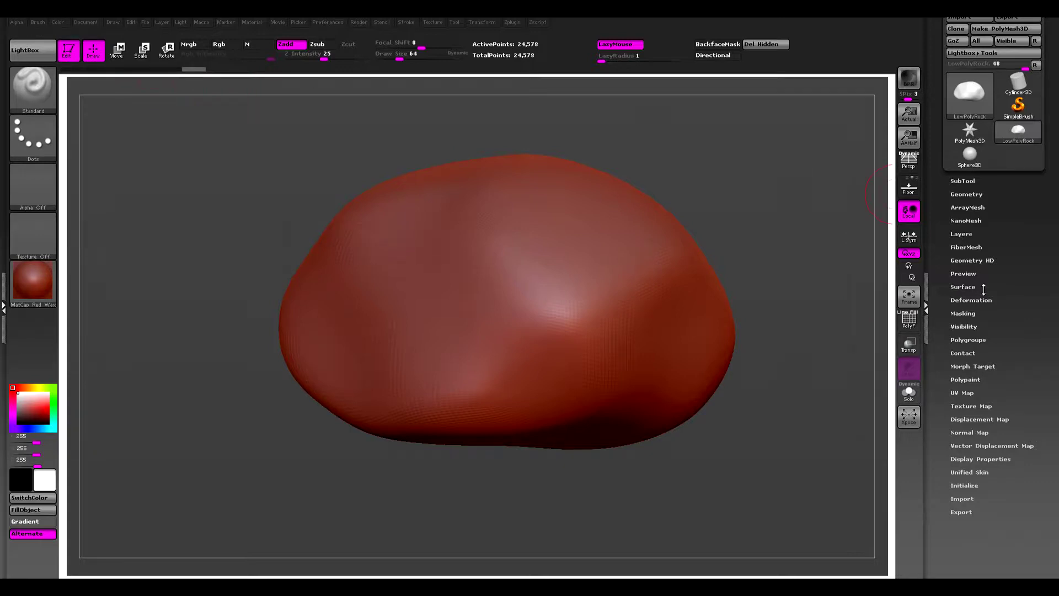
{"action": "left_click", "coordinate": [965, 287]}
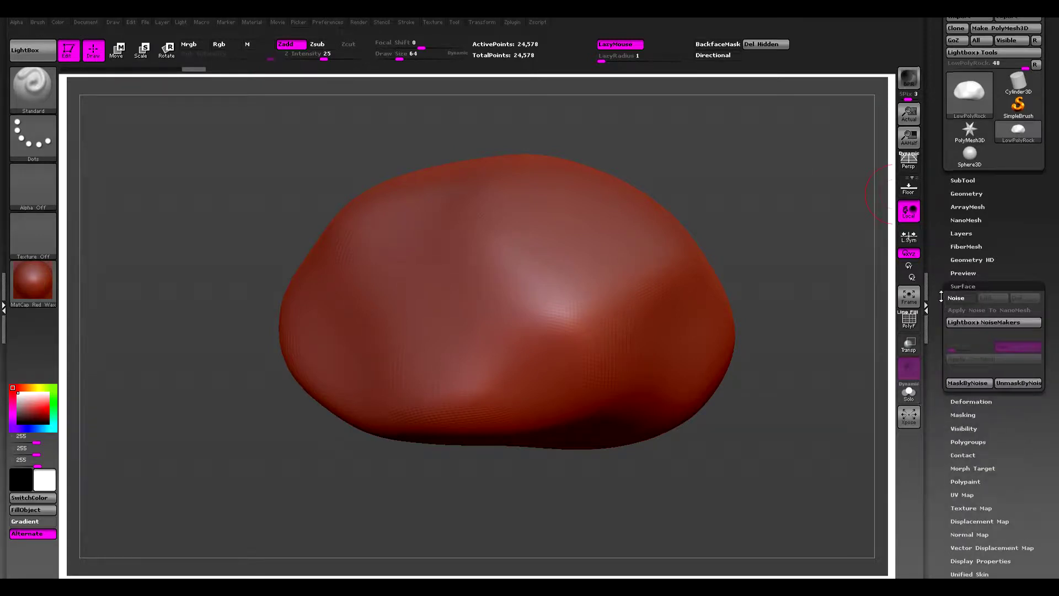
{"action": "left_click", "coordinate": [957, 289]}
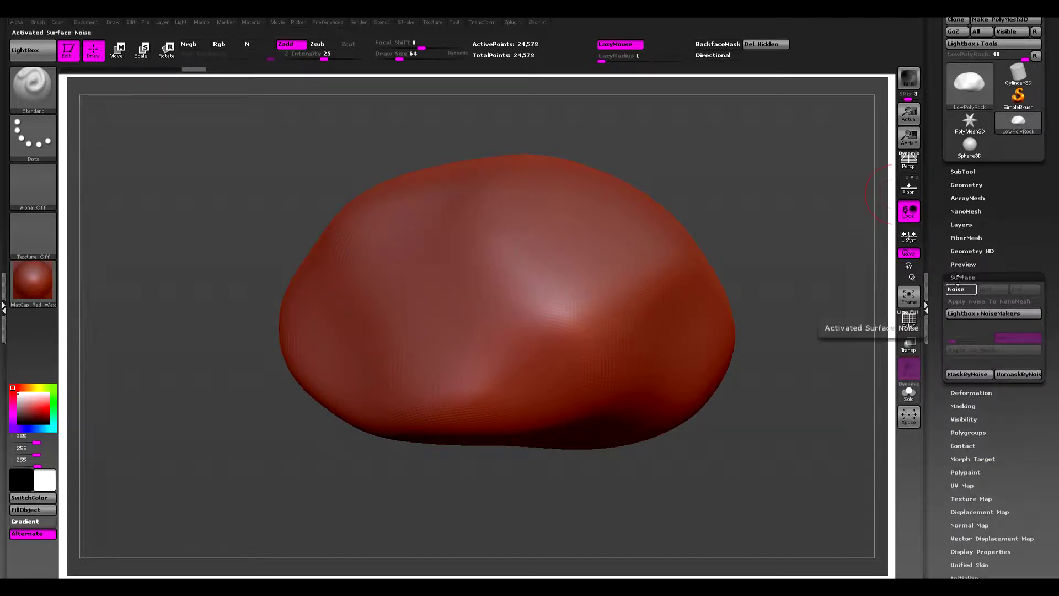
{"action": "left_click", "coordinate": [958, 290]}
{"action": "left_click", "coordinate": [958, 290]}
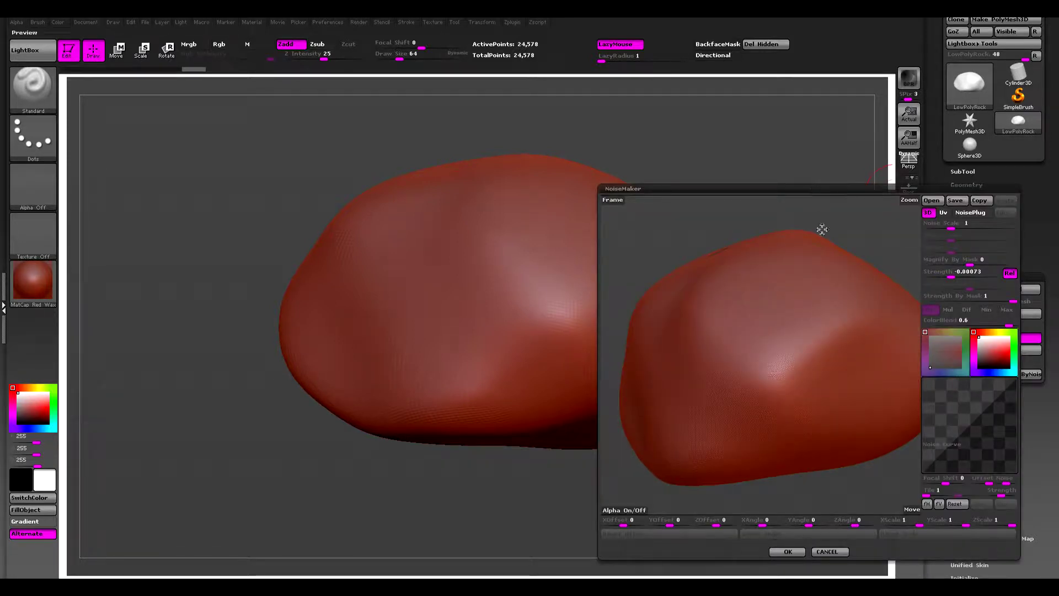
{"action": "left_click", "coordinate": [790, 551]}
{"action": "right_click_drag", "start_coordinate": [731, 486], "coordinate": [706, 452]}
{"action": "right_click_drag", "start_coordinate": [568, 310], "coordinate": [564, 335], "text": "ctrl"}
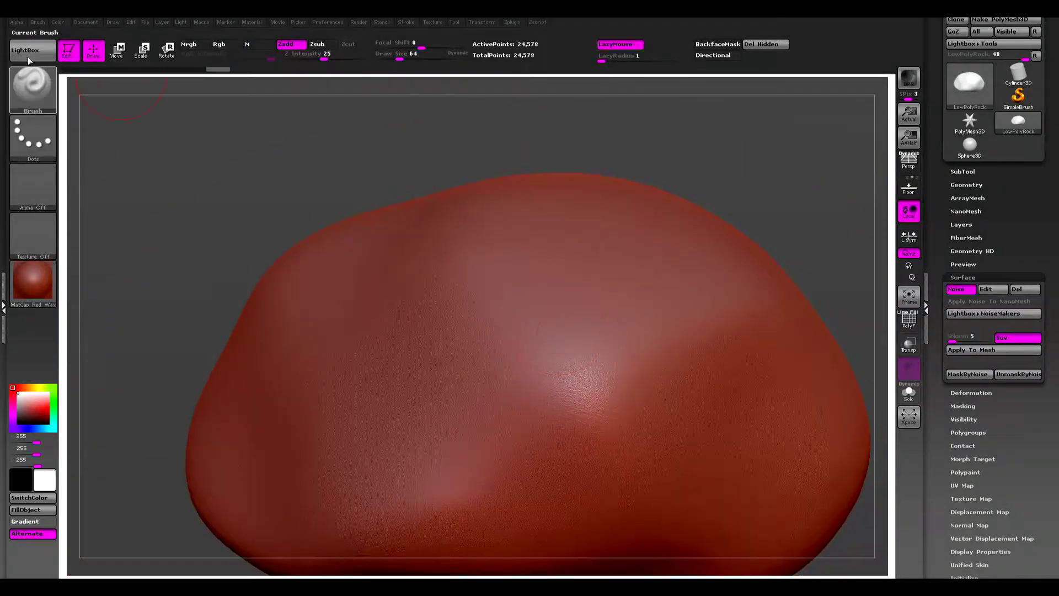
- Try the Noise03 preset from the LightBox noise library on the rock
{"action": "left_click", "coordinate": [33, 50]}
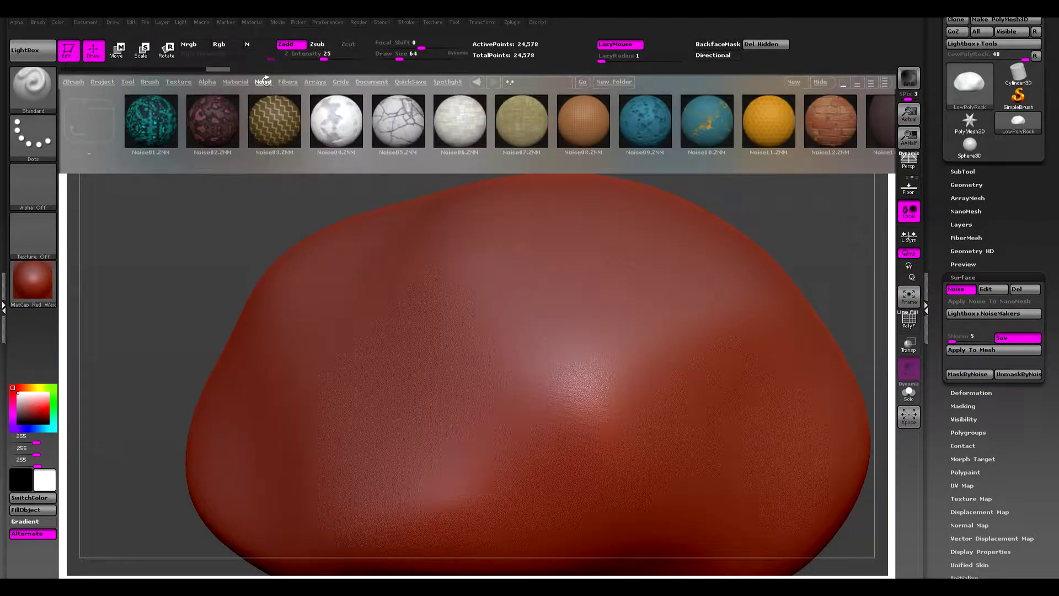
{"action": "left_click", "coordinate": [243, 82]}
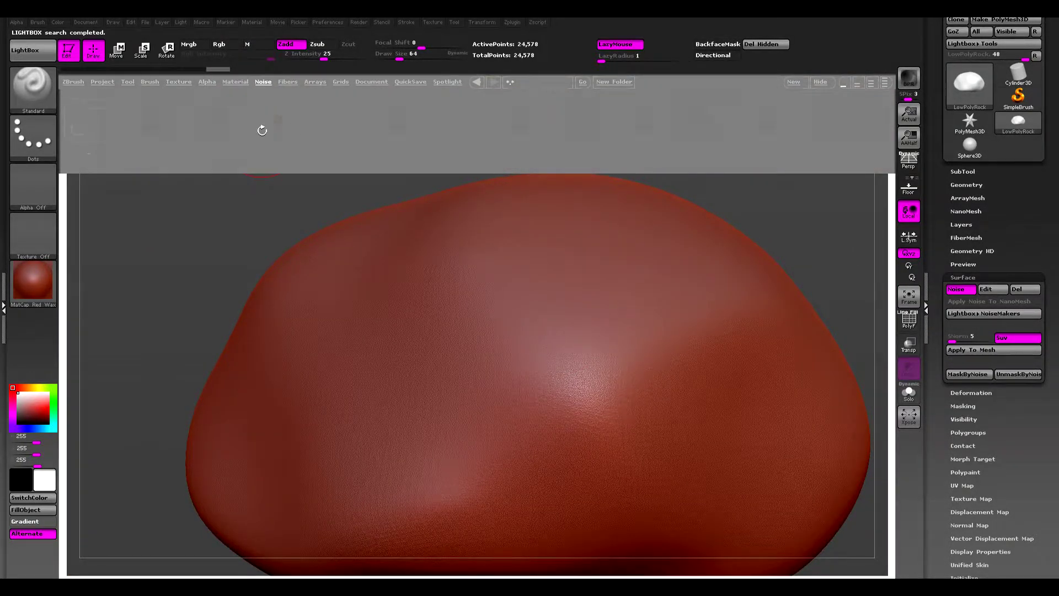
{"action": "left_click_drag", "start_coordinate": [297, 128], "coordinate": [221, 123]}
{"action": "double_click", "coordinate": [220, 123]}
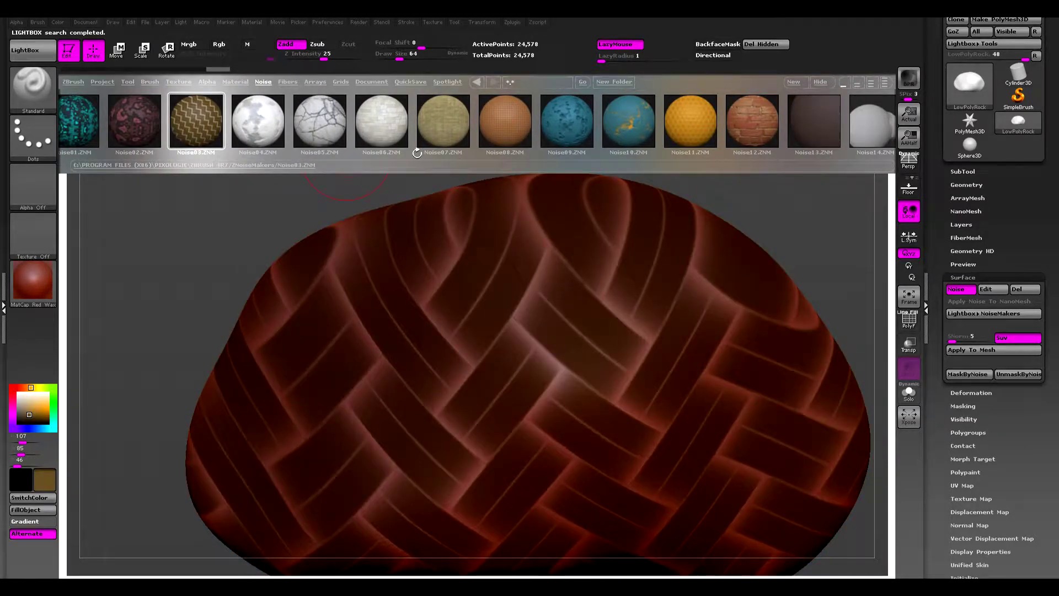
- Apply the Noise04 preset from the noise library to the rock and hide LightBox
{"action": "left_click_drag", "start_coordinate": [581, 133], "coordinate": [484, 134]}
{"action": "double_click", "coordinate": [360, 131]}
{"action": "double_click", "coordinate": [331, 116]}
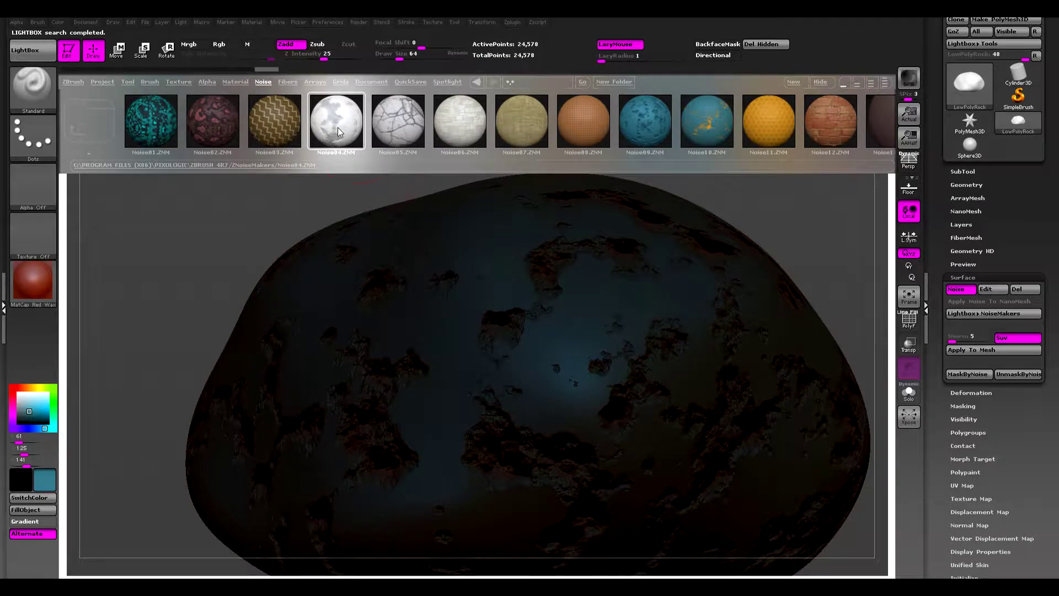
{"action": "left_click_drag", "start_coordinate": [494, 258], "coordinate": [331, 232]}
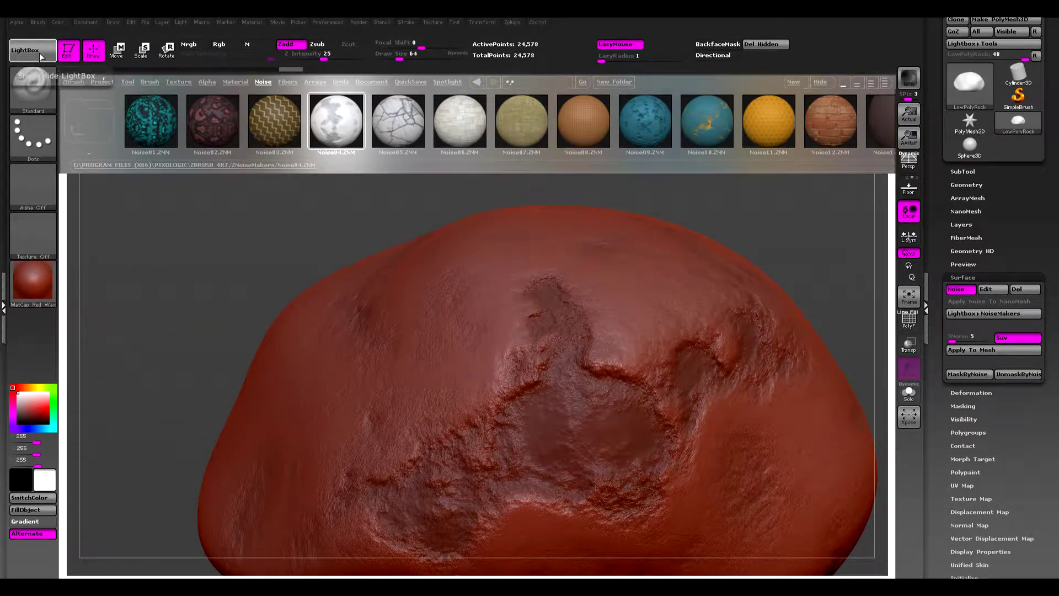
{"action": "left_click", "coordinate": [55, 59]}
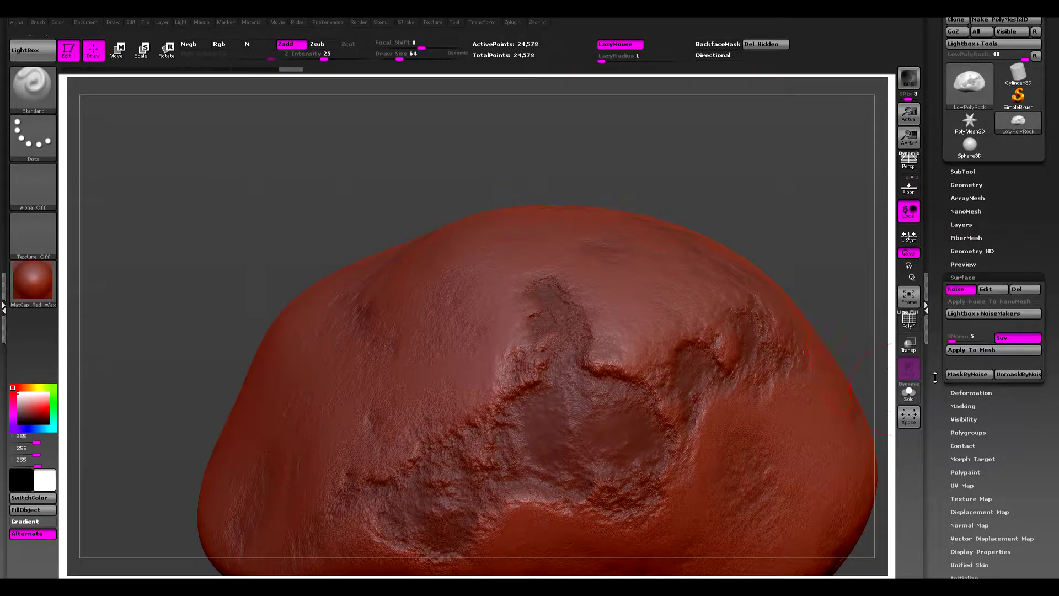
- Edit the surface noise to use UV mapping instead of 3D and check the preview across the rock
{"action": "scroll", "coordinate": [935, 378], "scroll_direction": "down", "scroll_amount": 1}
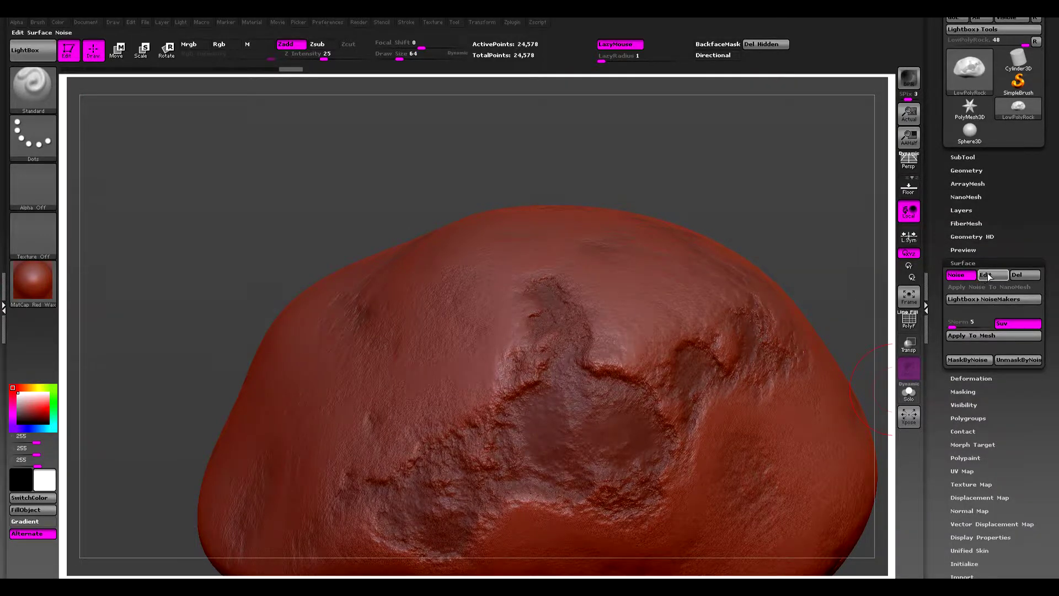
{"action": "left_click", "coordinate": [993, 274]}
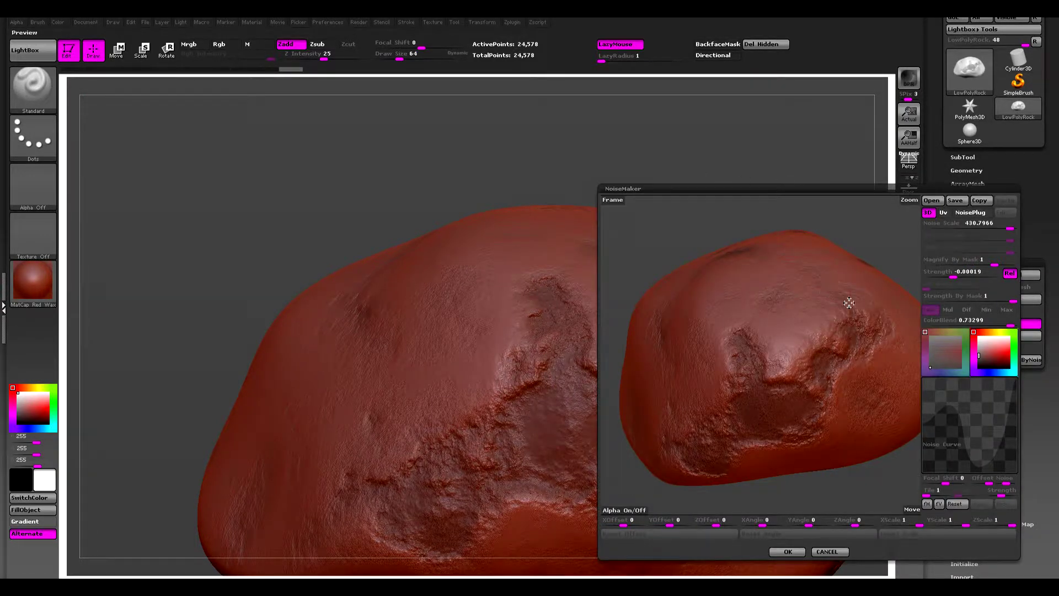
{"action": "left_click_drag", "start_coordinate": [849, 303], "coordinate": [827, 276]}
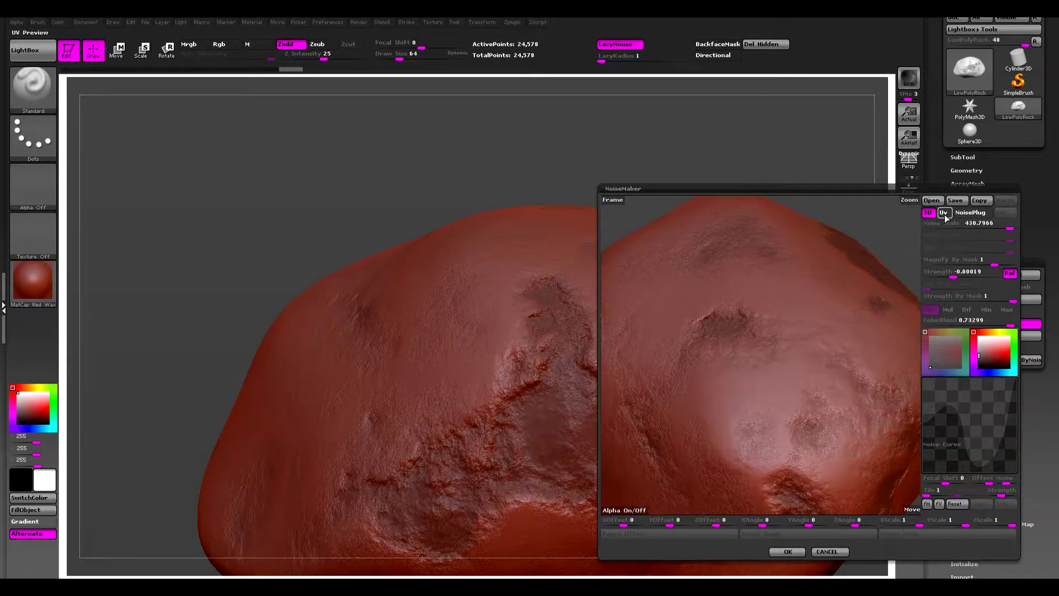
{"action": "left_click", "coordinate": [944, 213]}
{"action": "mouse_move", "coordinate": [812, 381]}
{"action": "left_mouse_down"}
{"action": "mouse_move", "coordinate": [804, 350]}
{"action": "mouse_move", "coordinate": [800, 364]}
{"action": "left_mouse_up"}
{"action": "right_click_drag", "start_coordinate": [800, 364], "coordinate": [789, 352], "text": "ctrl"}
{"action": "left_click_drag", "start_coordinate": [790, 352], "coordinate": [789, 376]}
{"action": "scroll", "coordinate": [789, 376], "scroll_direction": "up", "scroll_amount": 5}
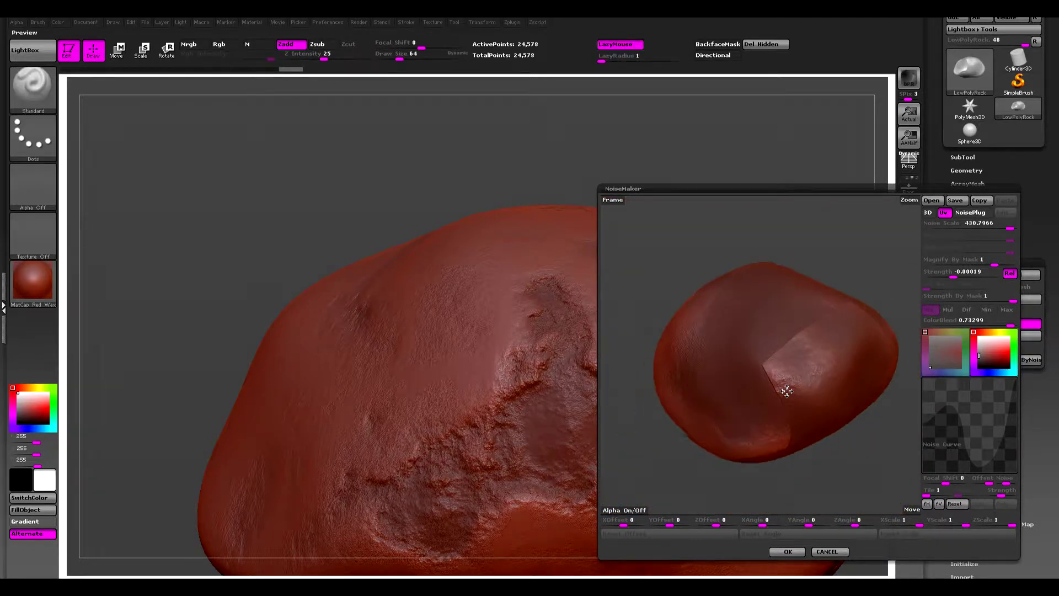
- Lower the noise scale to about 4.04 and make the noise strength slightly more negative for deeper relief
{"action": "left_click_drag", "start_coordinate": [1010, 227], "coordinate": [959, 228]}
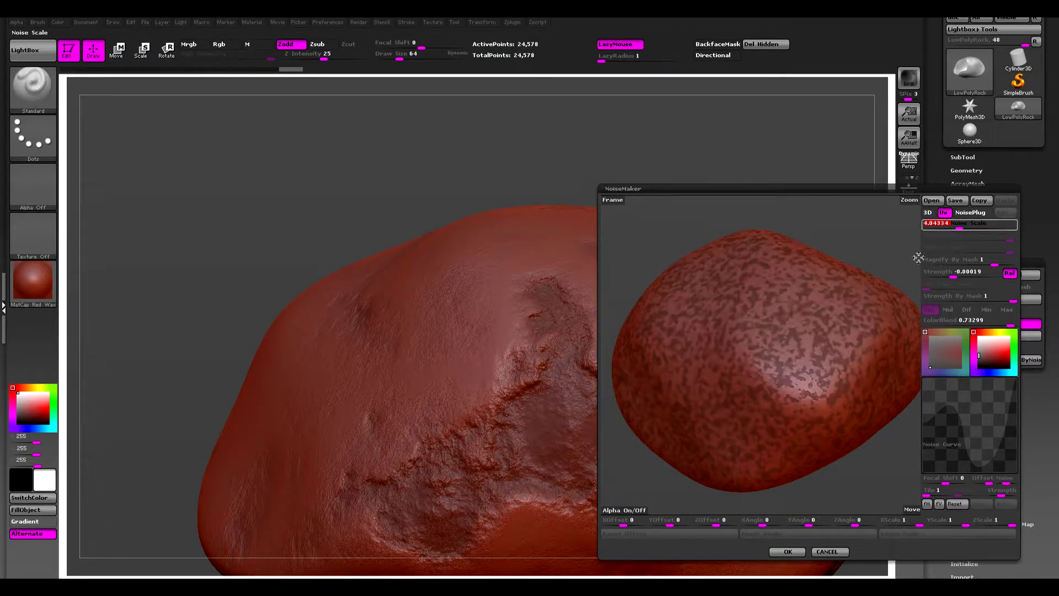
{"action": "left_click_drag", "start_coordinate": [913, 257], "coordinate": [826, 308]}
{"action": "mouse_move", "coordinate": [776, 316]}
{"action": "right_mouse_down", "text": "ctrl"}
{"action": "mouse_move", "coordinate": [750, 336]}
{"action": "mouse_move", "coordinate": [734, 320]}
{"action": "mouse_move", "coordinate": [747, 315]}
{"action": "mouse_move", "coordinate": [745, 332]}
{"action": "right_mouse_up", "text": "ctrl"}
{"action": "left_click_drag", "start_coordinate": [953, 273], "coordinate": [947, 273]}
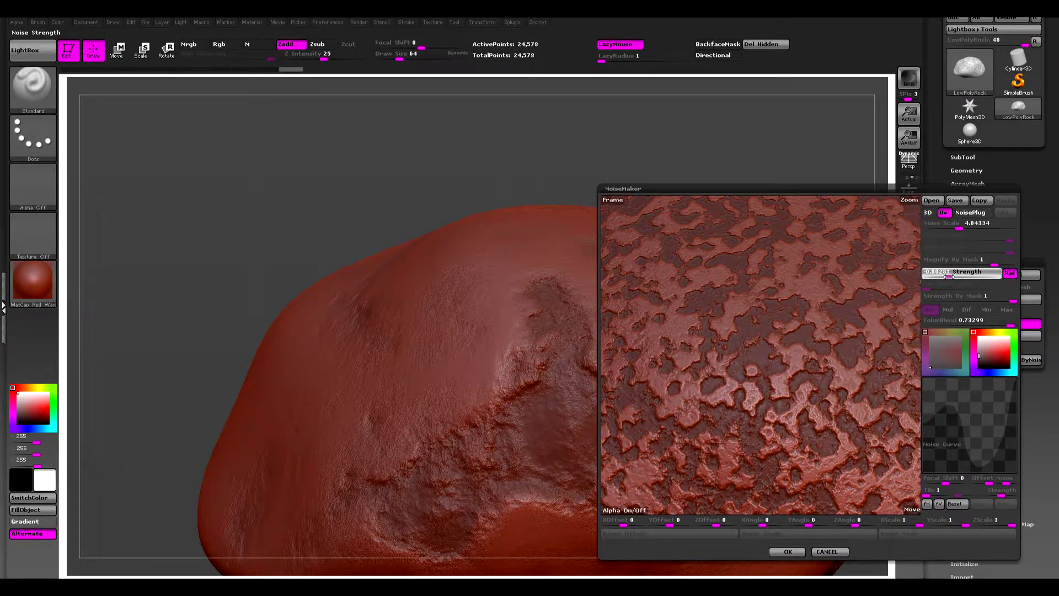
{"action": "left_click_drag", "start_coordinate": [948, 277], "coordinate": [947, 276]}
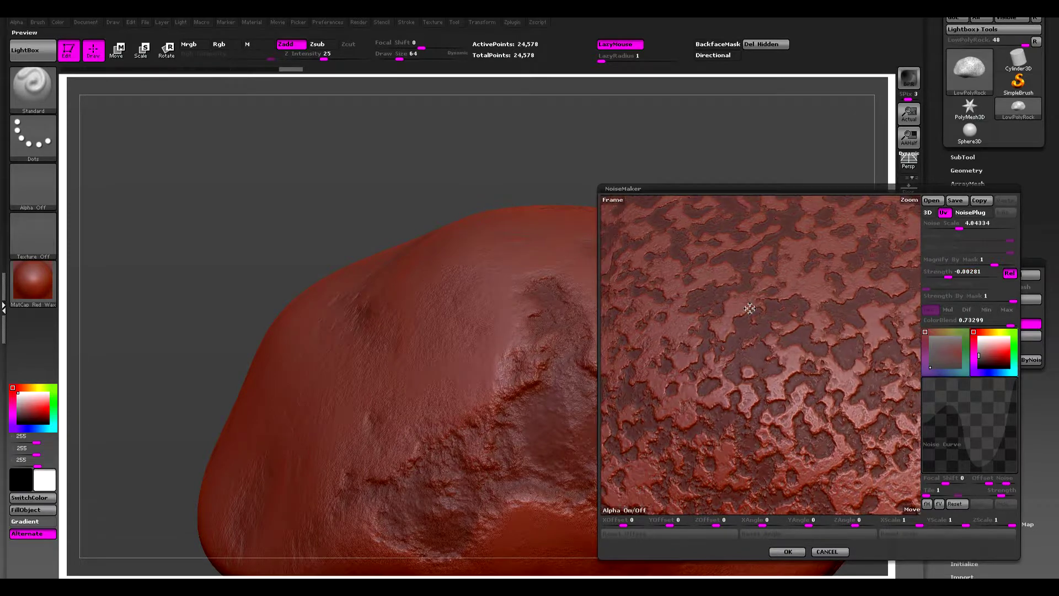
- Raise the noise scale to about 10.78, adjust the peak of the noise curve slightly, and accept the noise settings
{"action": "left_click_drag", "start_coordinate": [960, 227], "coordinate": [967, 228]}
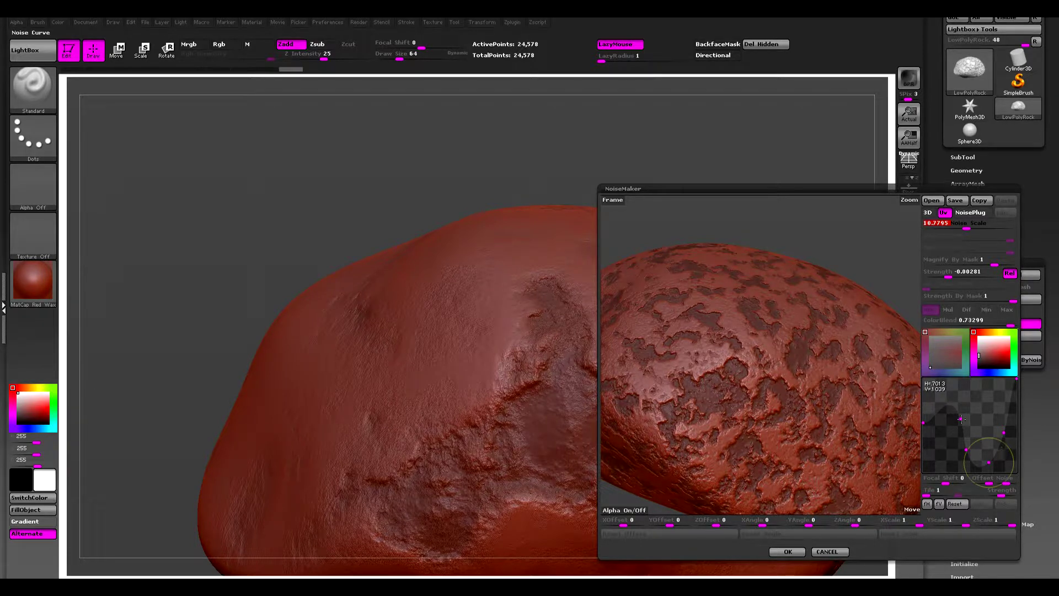
{"action": "left_click_drag", "start_coordinate": [962, 419], "coordinate": [959, 416]}
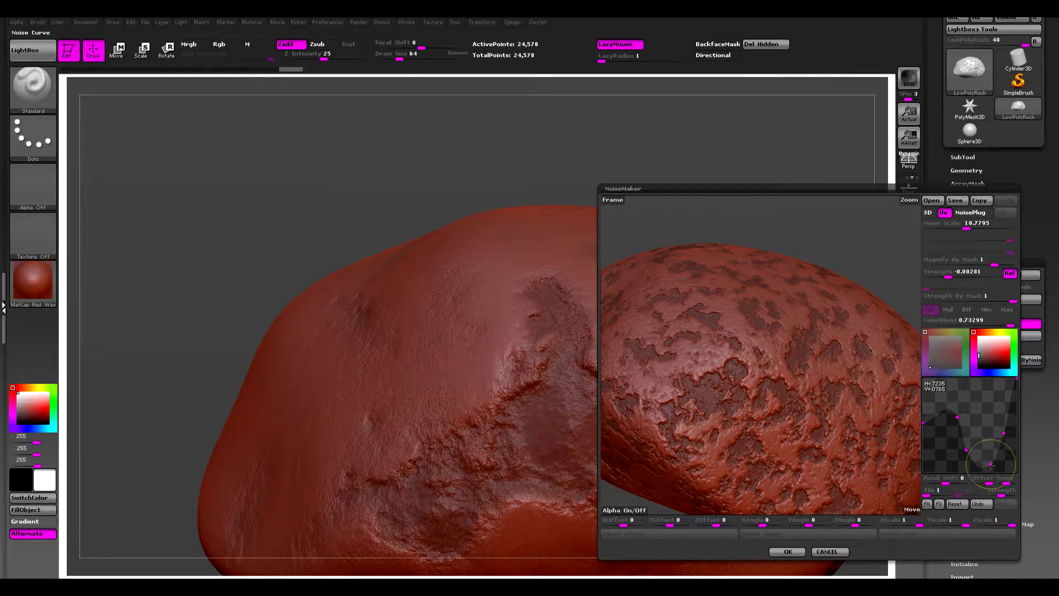
{"action": "left_click", "coordinate": [788, 552]}
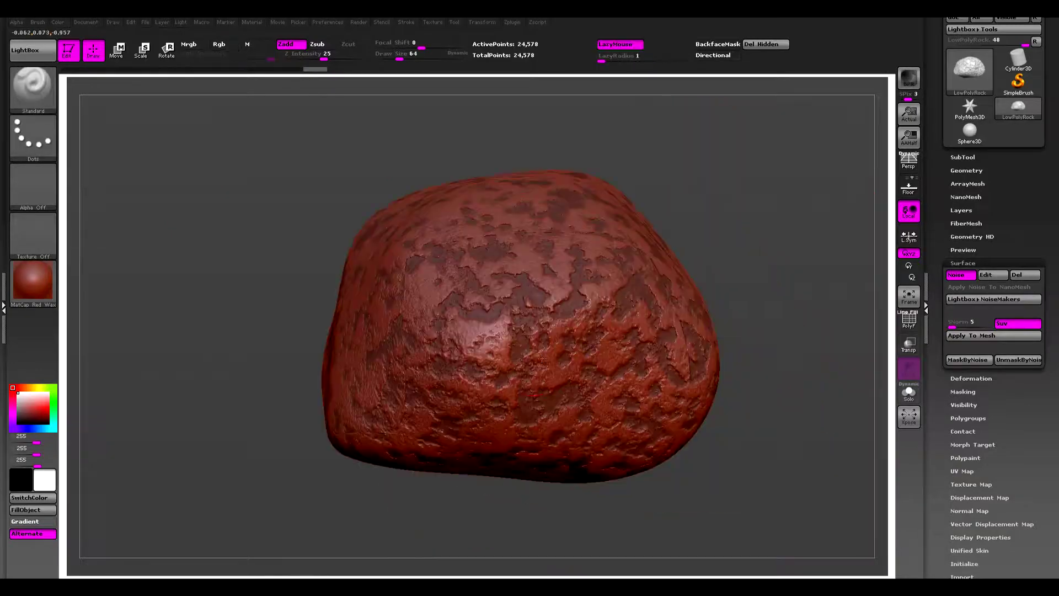
- Convert the rock's surface noise into real geometry with Convert BPR To Geo
{"action": "right_click_drag", "start_coordinate": [541, 359], "coordinate": [633, 362]}
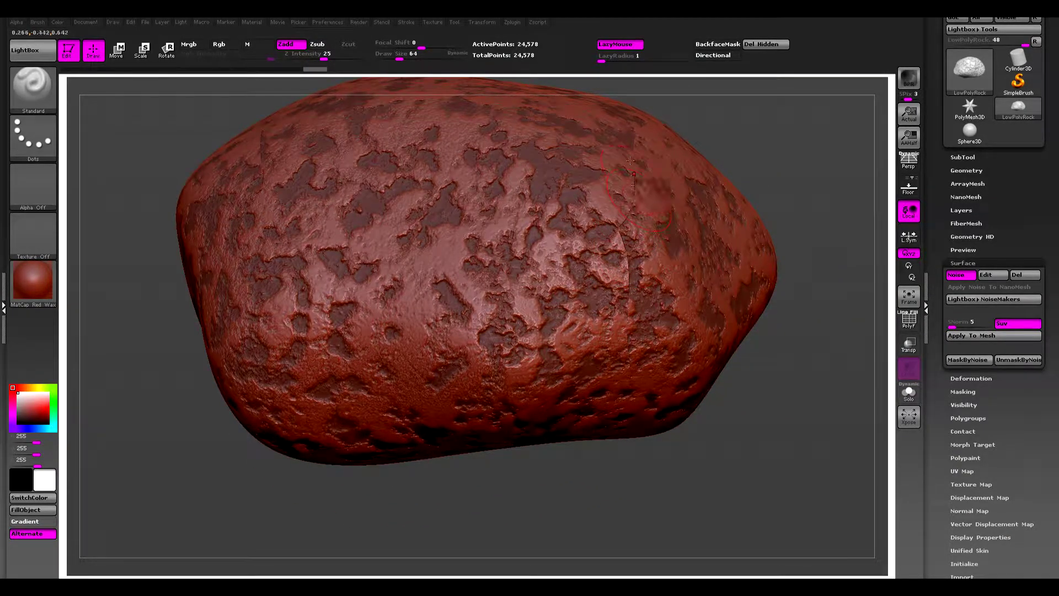
{"action": "right_click_drag", "start_coordinate": [594, 261], "coordinate": [637, 272]}
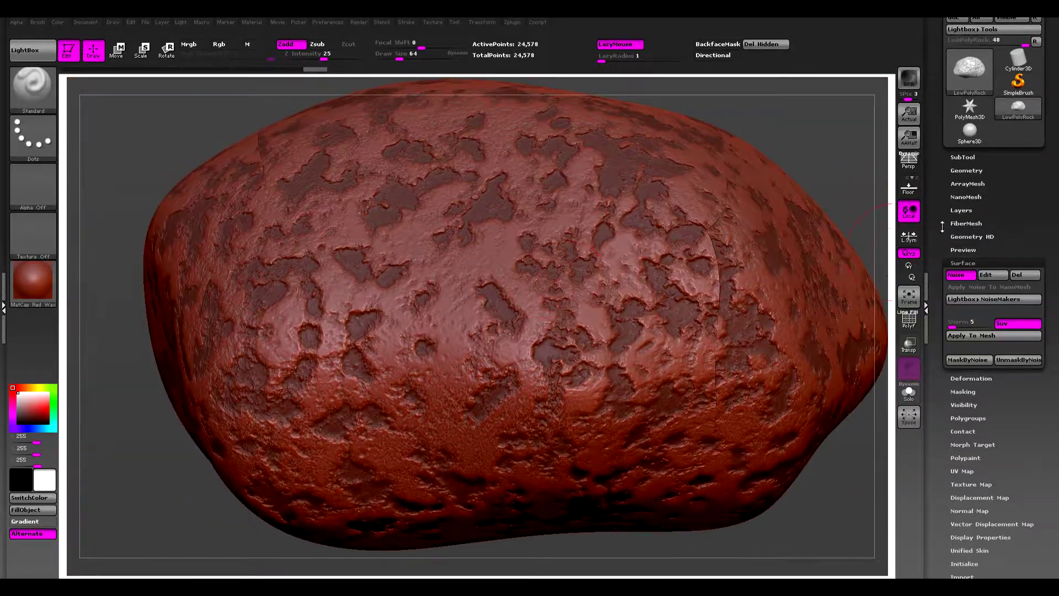
{"action": "left_click_drag", "start_coordinate": [937, 215], "coordinate": [935, 226]}
{"action": "right_click_drag", "start_coordinate": [772, 254], "coordinate": [512, 275]}
{"action": "left_click_drag", "start_coordinate": [512, 276], "coordinate": [724, 266]}
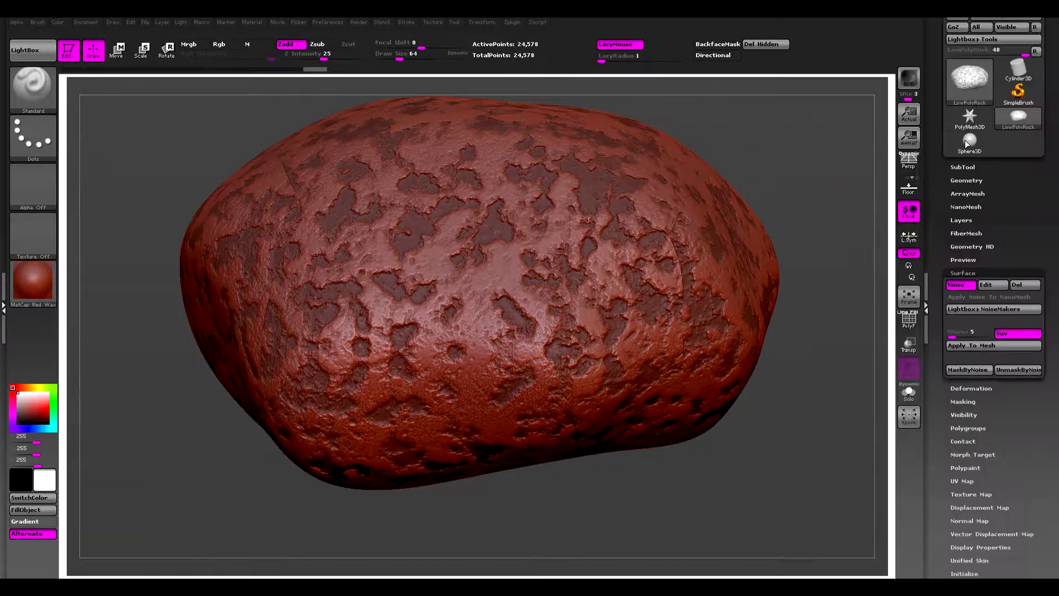
{"action": "left_click_drag", "start_coordinate": [931, 126], "coordinate": [1002, 255]}
{"action": "left_click", "coordinate": [967, 241]}
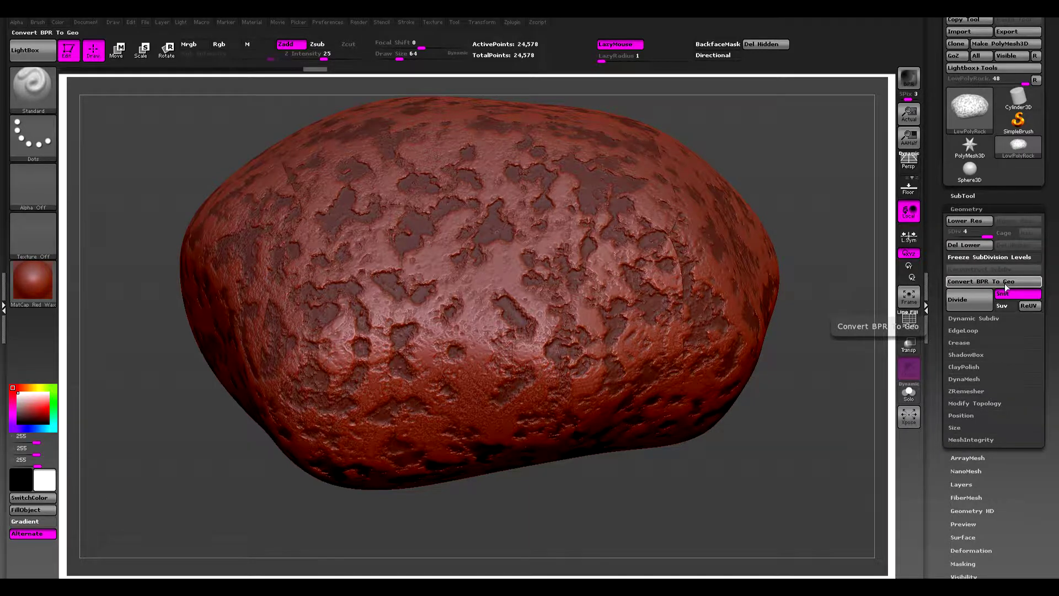
{"action": "left_click", "coordinate": [1003, 282]}
- Smooth the cracked UV seam on the rock's detailed surface with the Smooth brush
{"action": "right_click_drag", "start_coordinate": [629, 220], "coordinate": [660, 215]}
{"action": "left_click_drag", "start_coordinate": [659, 215], "coordinate": [625, 224]}
{"action": "mouse_move", "coordinate": [625, 224]}
{"action": "right_mouse_down", "text": "ctrl"}
{"action": "mouse_move", "coordinate": [613, 281]}
{"action": "mouse_move", "coordinate": [558, 243]}
{"action": "right_mouse_up", "text": "ctrl"}
{"action": "left_click_drag", "start_coordinate": [558, 241], "coordinate": [525, 250]}
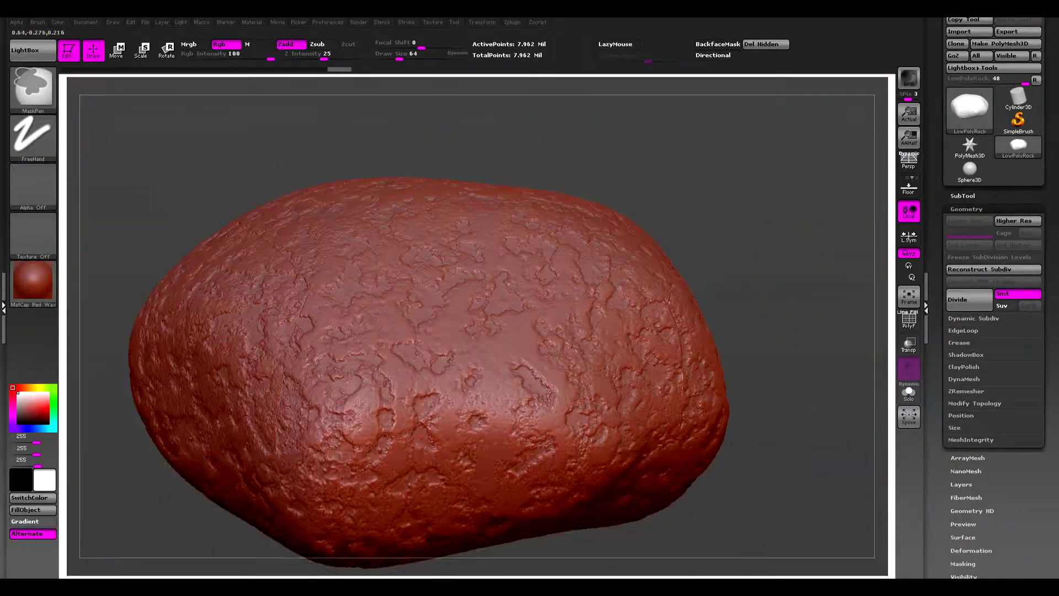
{"action": "mouse_move", "coordinate": [569, 346]}
{"action": "right_mouse_down"}
{"action": "mouse_move", "coordinate": [522, 337]}
{"action": "mouse_move", "coordinate": [557, 331]}
{"action": "mouse_move", "coordinate": [651, 248]}
{"action": "mouse_move", "coordinate": [687, 296]}
{"action": "right_mouse_up"}
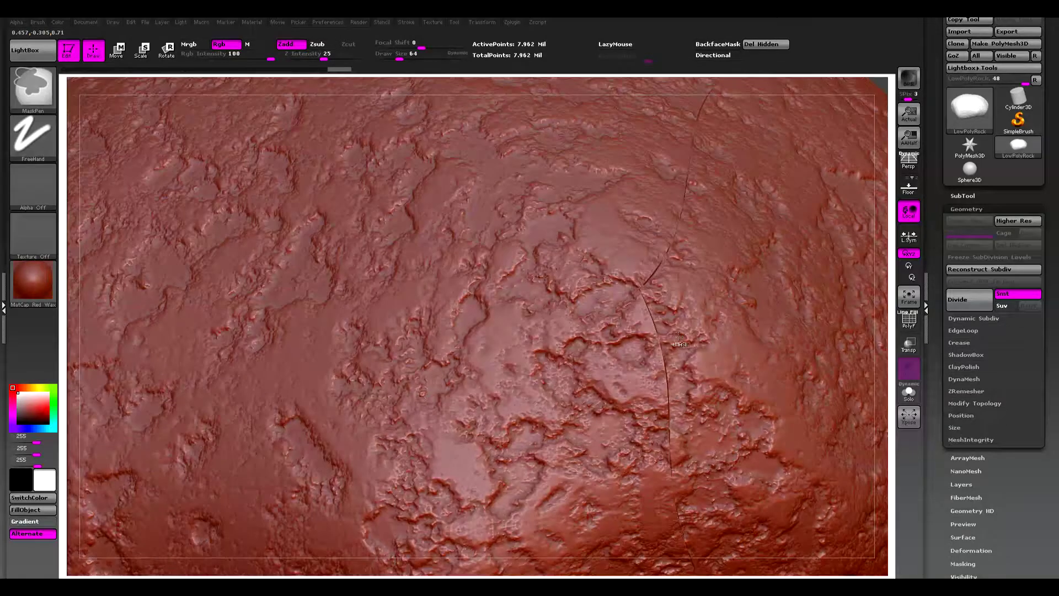
{"action": "left_click_drag", "start_coordinate": [679, 320], "coordinate": [668, 348]}
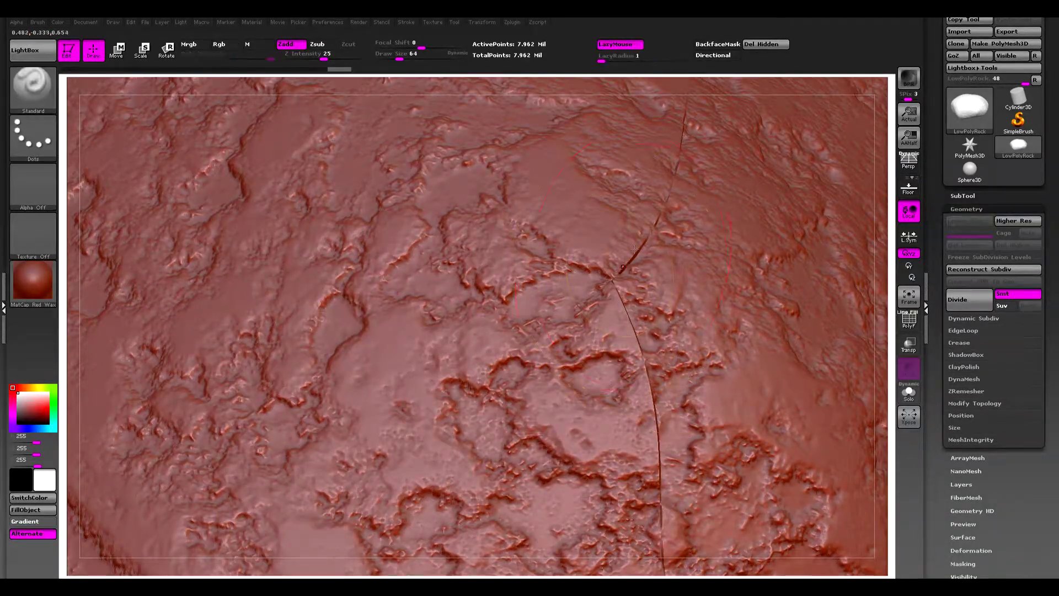
{"action": "mouse_move", "coordinate": [624, 272]}
{"action": "right_mouse_down"}
{"action": "mouse_move", "coordinate": [608, 267]}
{"action": "mouse_move", "coordinate": [626, 306]}
{"action": "mouse_move", "coordinate": [651, 259]}
{"action": "right_mouse_up"}
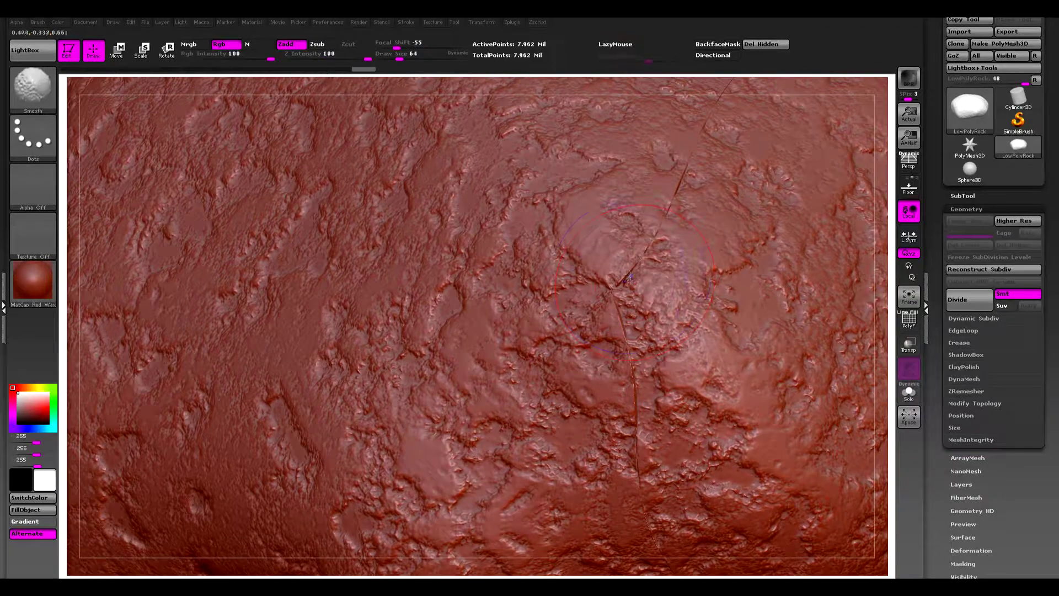
{"action": "mouse_move", "coordinate": [672, 236]}
{"action": "left_mouse_down", "text": "shift"}
{"action": "mouse_move", "coordinate": [620, 290]}
{"action": "mouse_move", "coordinate": [659, 248]}
{"action": "left_mouse_up", "text": "shift"}
{"action": "mouse_move", "coordinate": [612, 276]}
{"action": "right_mouse_down", "text": "ctrl"}
{"action": "mouse_move", "coordinate": [530, 237]}
{"action": "mouse_move", "coordinate": [502, 261]}
{"action": "mouse_move", "coordinate": [514, 292]}
{"action": "mouse_move", "coordinate": [496, 287]}
{"action": "mouse_move", "coordinate": [502, 265]}
{"action": "mouse_move", "coordinate": [516, 314]}
{"action": "mouse_move", "coordinate": [497, 265]}
{"action": "mouse_move", "coordinate": [531, 242]}
{"action": "right_mouse_up", "text": "ctrl"}
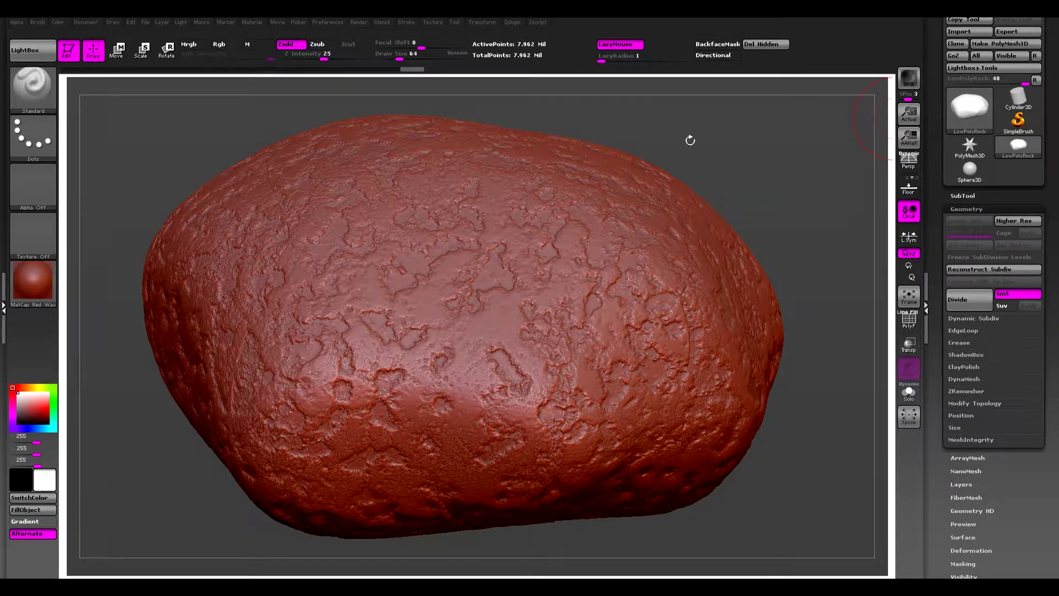
- Export all subtools through Decimation Master as the OBJ file HighPolyRock and check for it in the Baking Normals Low to High Workflow folder
{"action": "left_click", "coordinate": [536, 25]}
{"action": "mouse_move", "coordinate": [520, 24]}
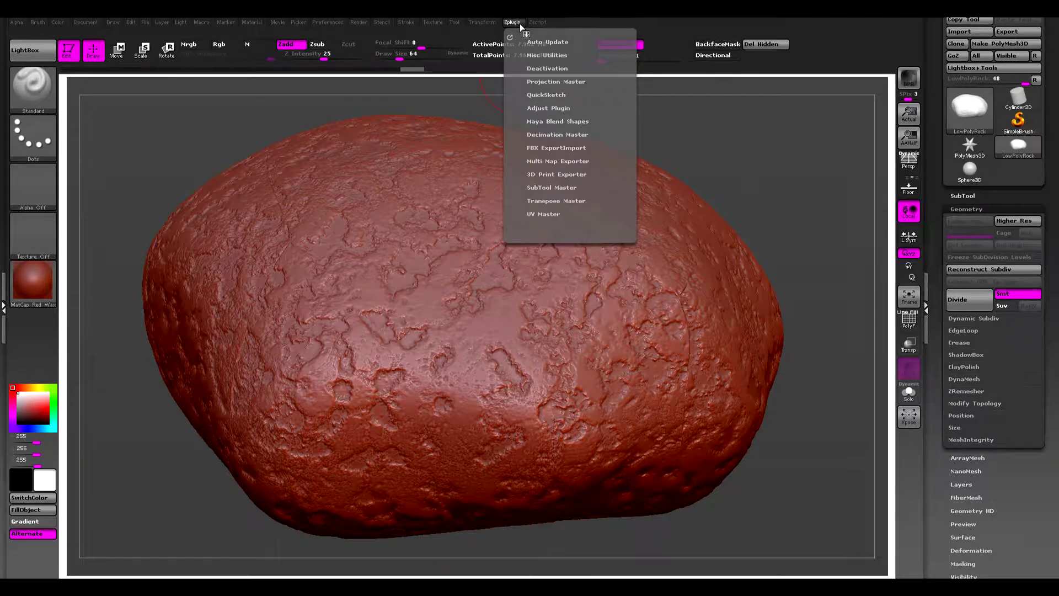
{"action": "left_click", "coordinate": [566, 135]}
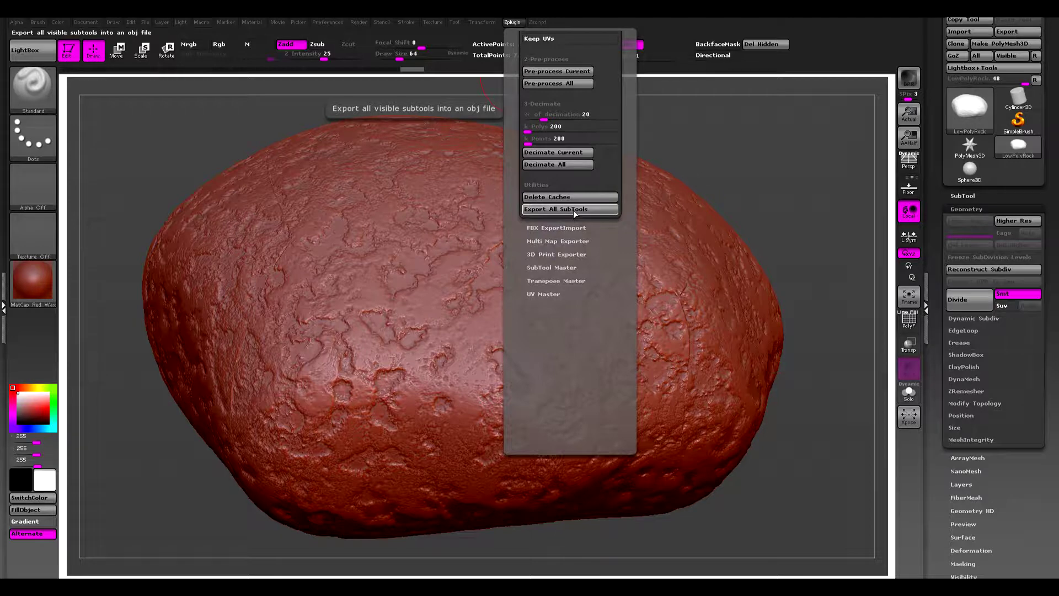
{"action": "left_click", "coordinate": [574, 211]}
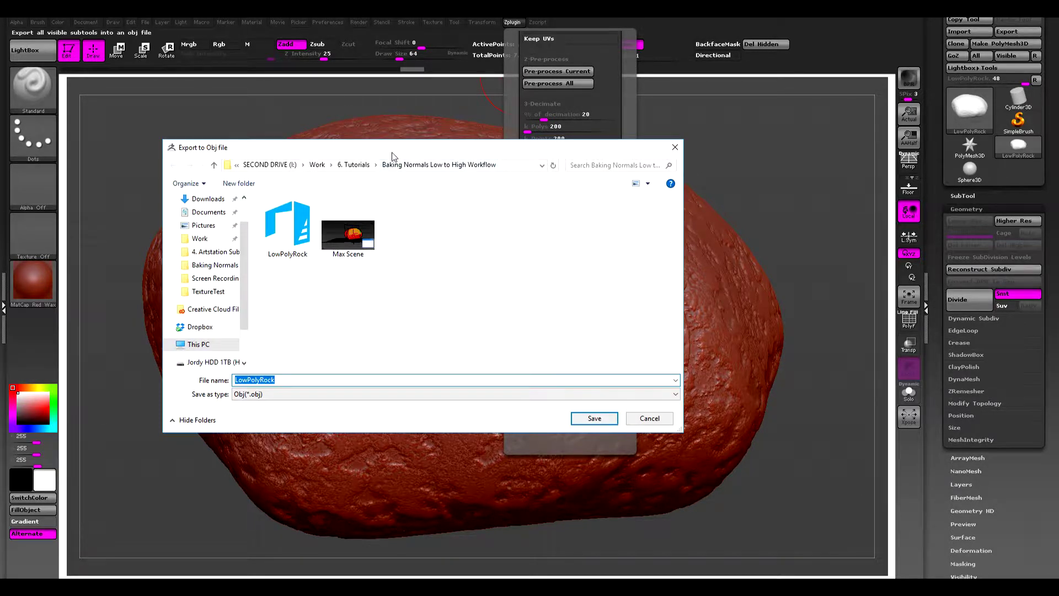
{"action": "left_click_drag", "start_coordinate": [392, 156], "coordinate": [380, 162]}
{"action": "left_click_drag", "start_coordinate": [284, 385], "coordinate": [230, 386]}
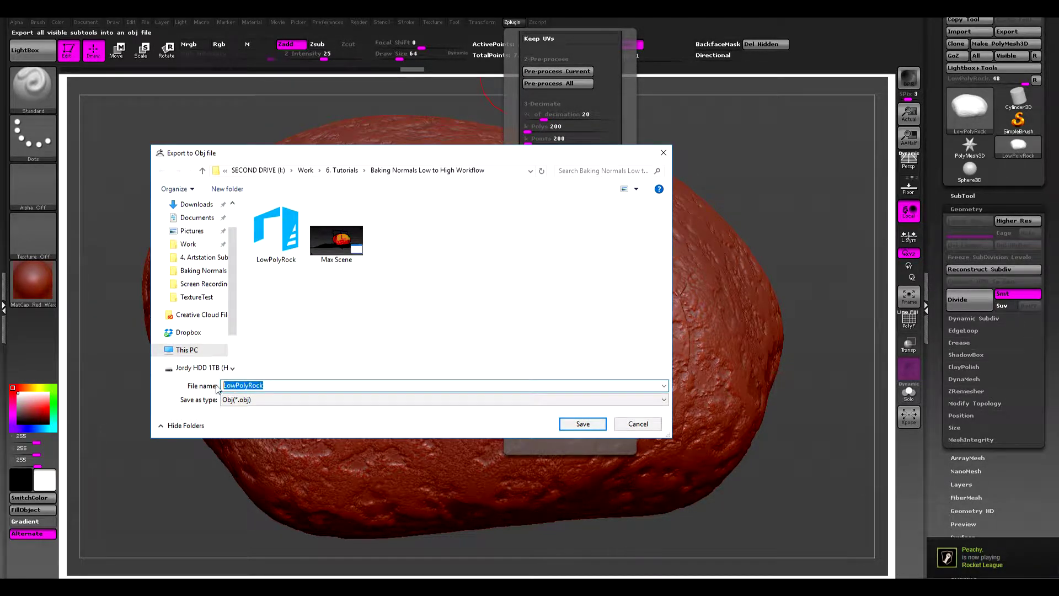
{"action": "type", "text": "High"}
{"action": "left_click", "coordinate": [588, 426]}
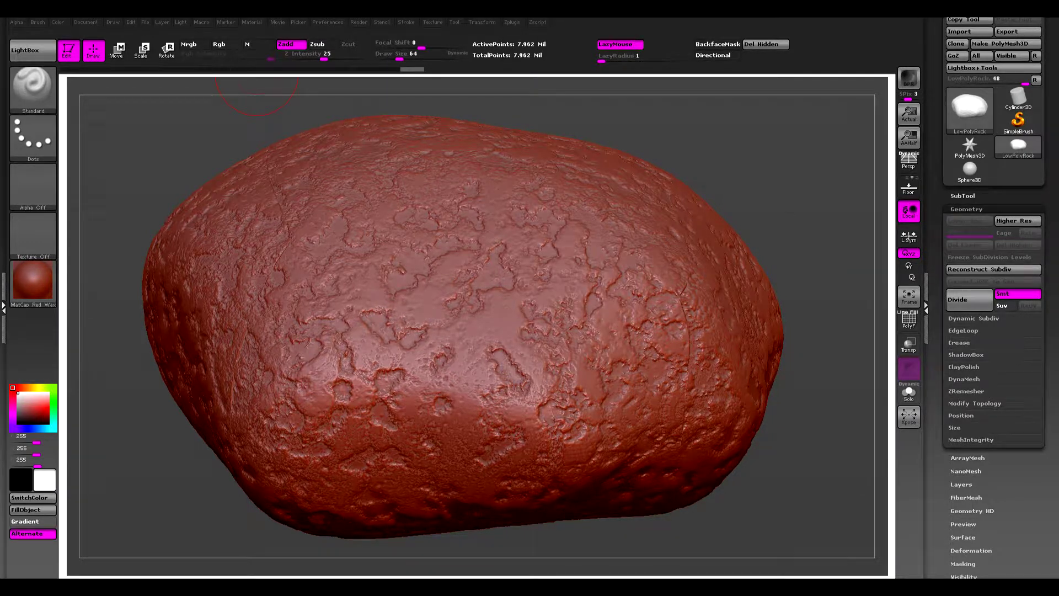
{"action": "left_click_drag", "start_coordinate": [1058, 126], "coordinate": [181, 154]}
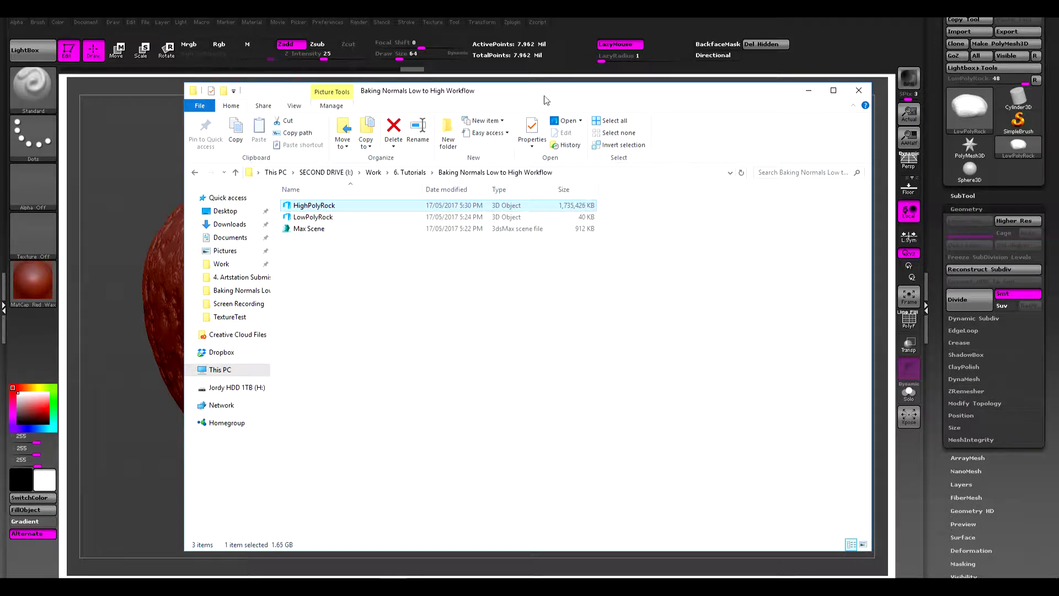
{"action": "mouse_move", "coordinate": [544, 96]}
{"action": "left_mouse_down"}
{"action": "mouse_move", "coordinate": [623, 110]}
{"action": "mouse_move", "coordinate": [519, 102]}
{"action": "mouse_move", "coordinate": [1058, 110]}
{"action": "left_mouse_up"}
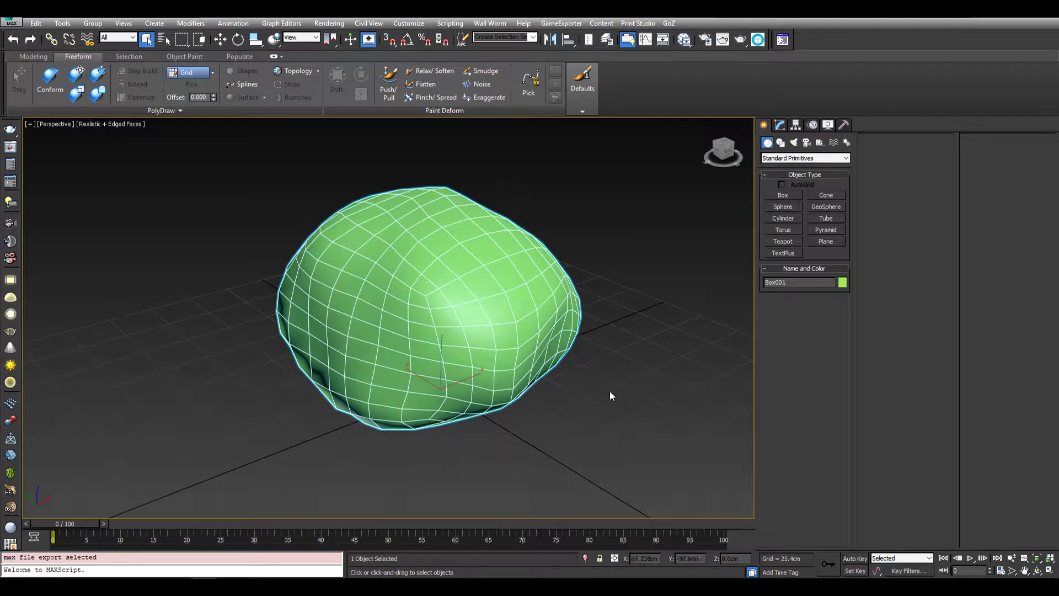
- Switch to 3ds Max and clone the low-poly rock as a copy named RockCAGE
{"action": "middle_click_drag", "start_coordinate": [609, 395], "coordinate": [588, 391], "text": "alt"}
{"action": "middle_click_drag", "start_coordinate": [479, 337], "coordinate": [707, 259]}
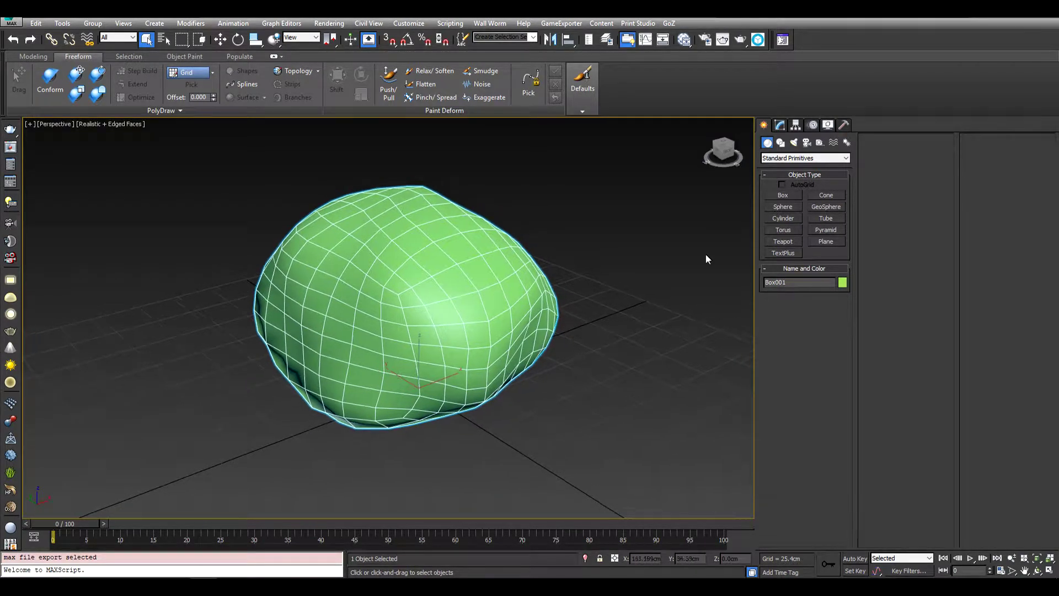
{"action": "left_click", "coordinate": [783, 128]}
{"action": "middle_click_drag", "start_coordinate": [508, 307], "coordinate": [558, 307], "text": "alt"}
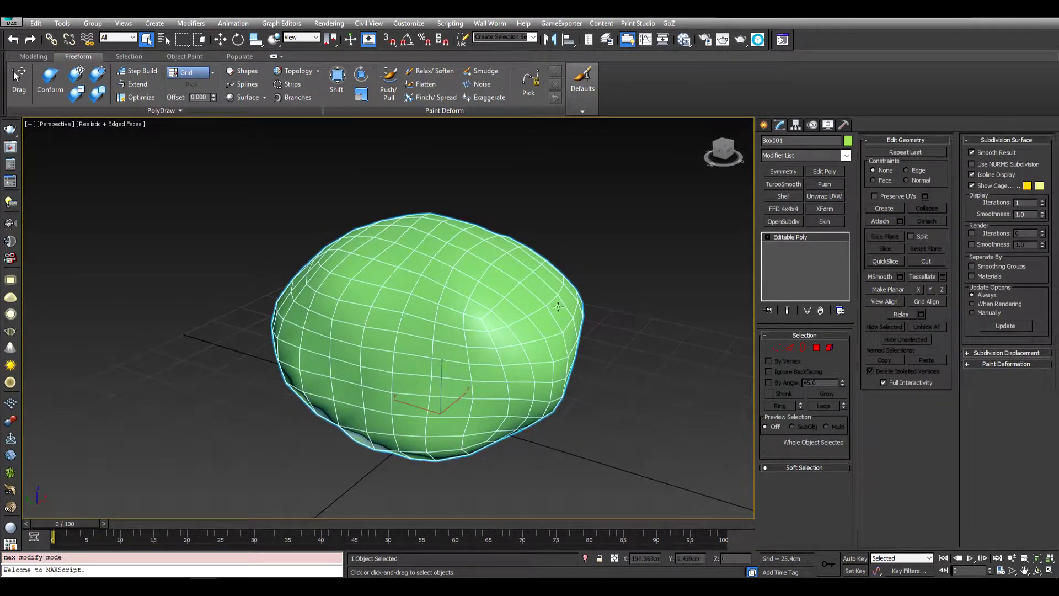
{"action": "middle_click_drag", "start_coordinate": [506, 327], "coordinate": [474, 309], "text": "alt"}
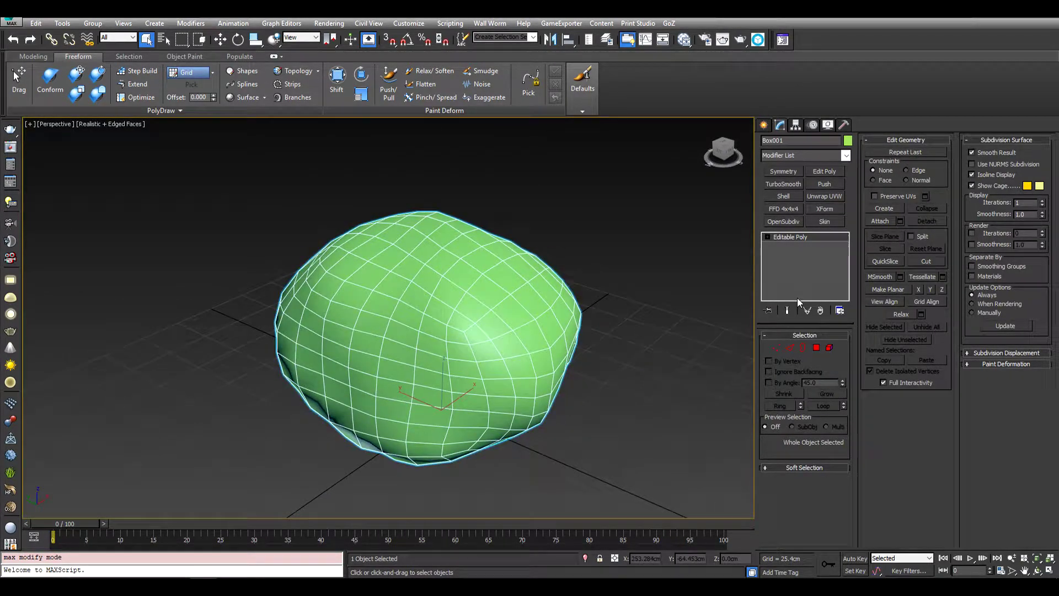
{"action": "right_click", "coordinate": [474, 311]}
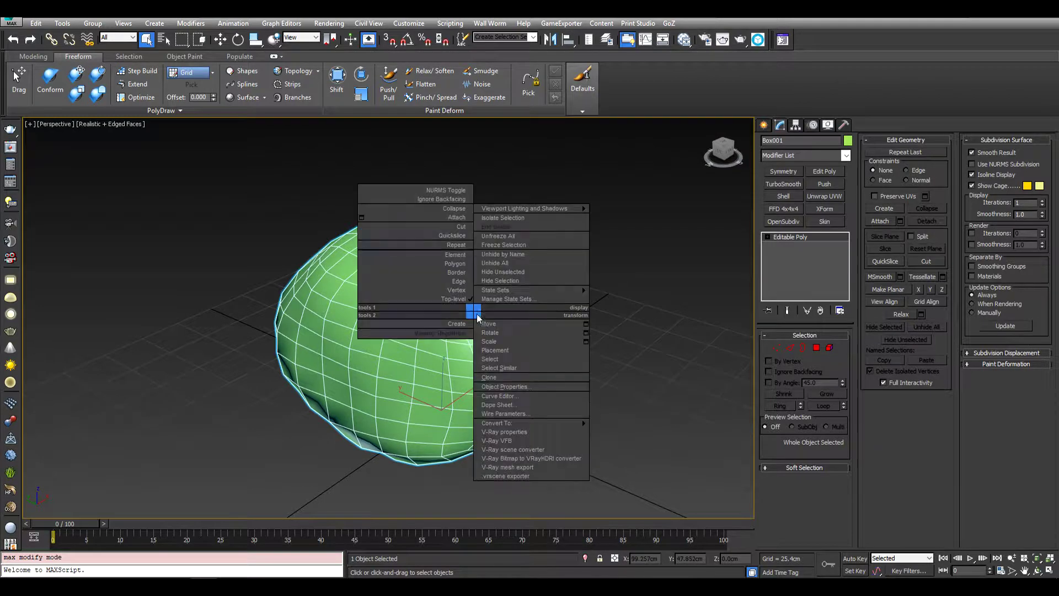
{"action": "left_click", "coordinate": [498, 378]}
{"action": "left_click_drag", "start_coordinate": [531, 318], "coordinate": [475, 318]}
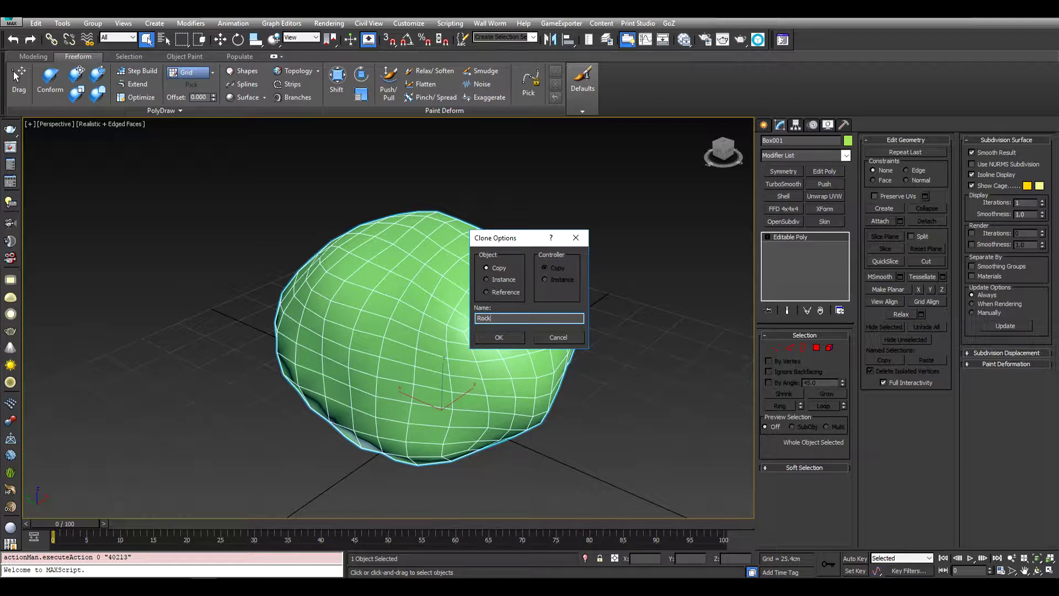
{"action": "left_click", "coordinate": [499, 337]}
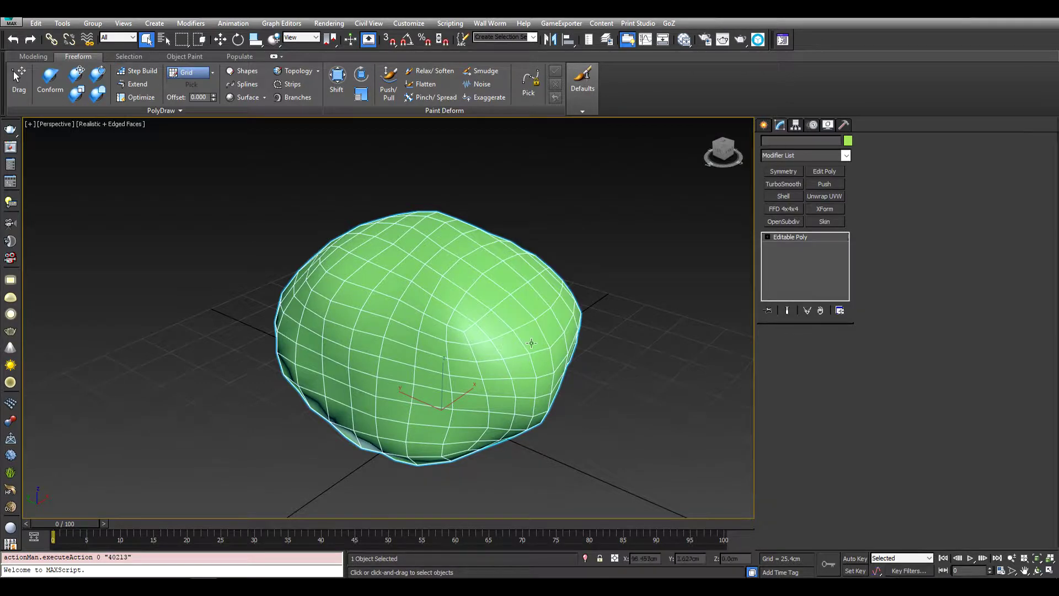
- Add a Push modifier to RockCAGE and set its push value to 5.486 cm in wireframe display
{"action": "mouse_move", "coordinate": [505, 338]}
{"action": "middle_mouse_down", "text": "alt"}
{"action": "mouse_move", "coordinate": [532, 347]}
{"action": "mouse_move", "coordinate": [552, 331]}
{"action": "mouse_move", "coordinate": [547, 307]}
{"action": "mouse_move", "coordinate": [617, 325]}
{"action": "middle_mouse_up", "text": "alt"}
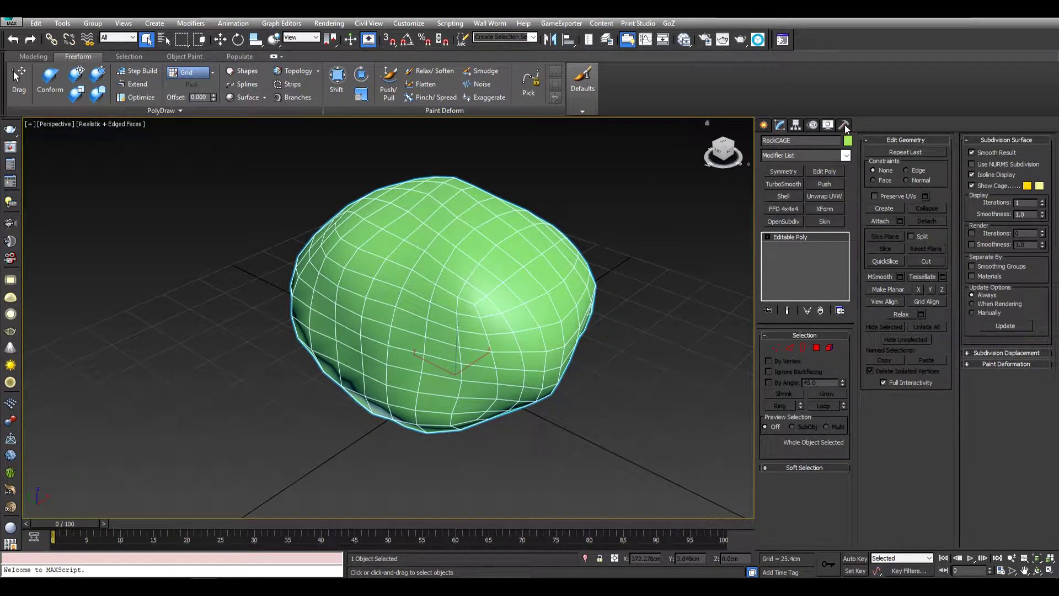
{"action": "middle_click_drag", "start_coordinate": [648, 238], "coordinate": [648, 286]}
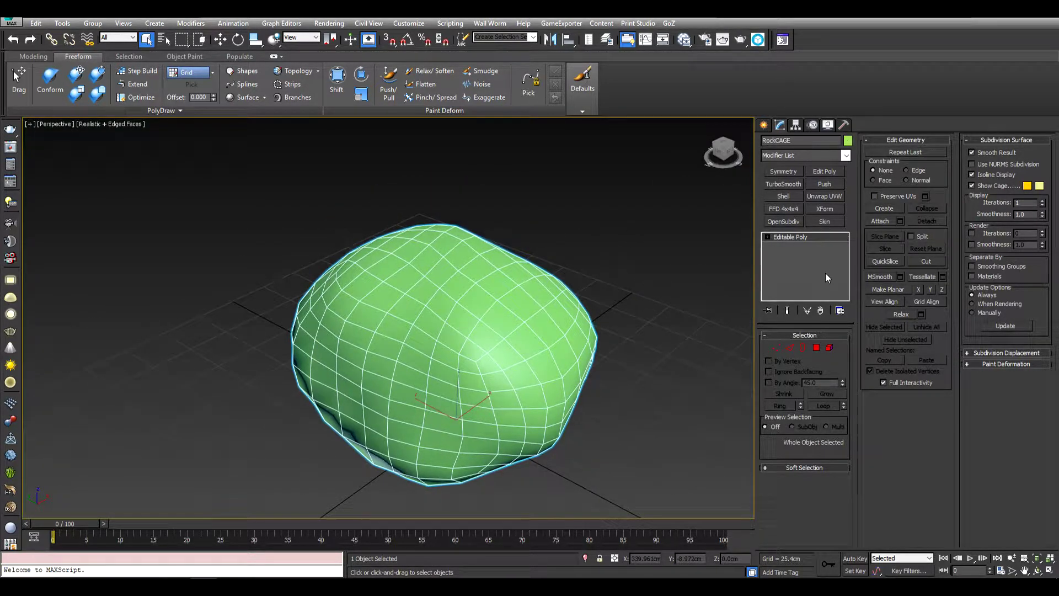
{"action": "left_click", "coordinate": [824, 184]}
{"action": "middle_click_drag", "start_coordinate": [587, 312], "coordinate": [589, 284]}
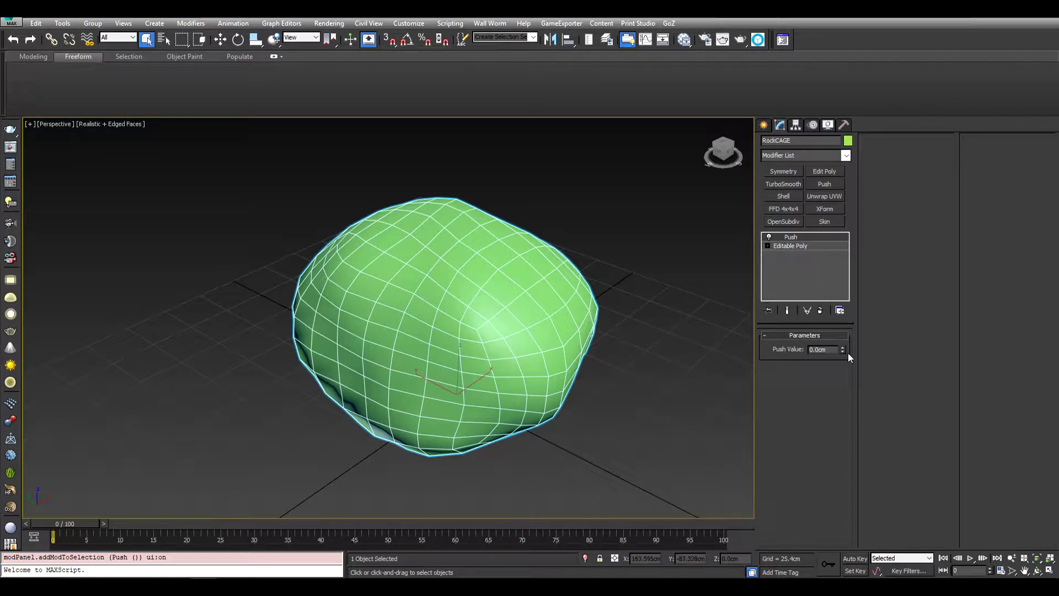
{"action": "key", "text": "F3"}
{"action": "scroll", "coordinate": [643, 347], "scroll_direction": "up", "scroll_amount": 5}
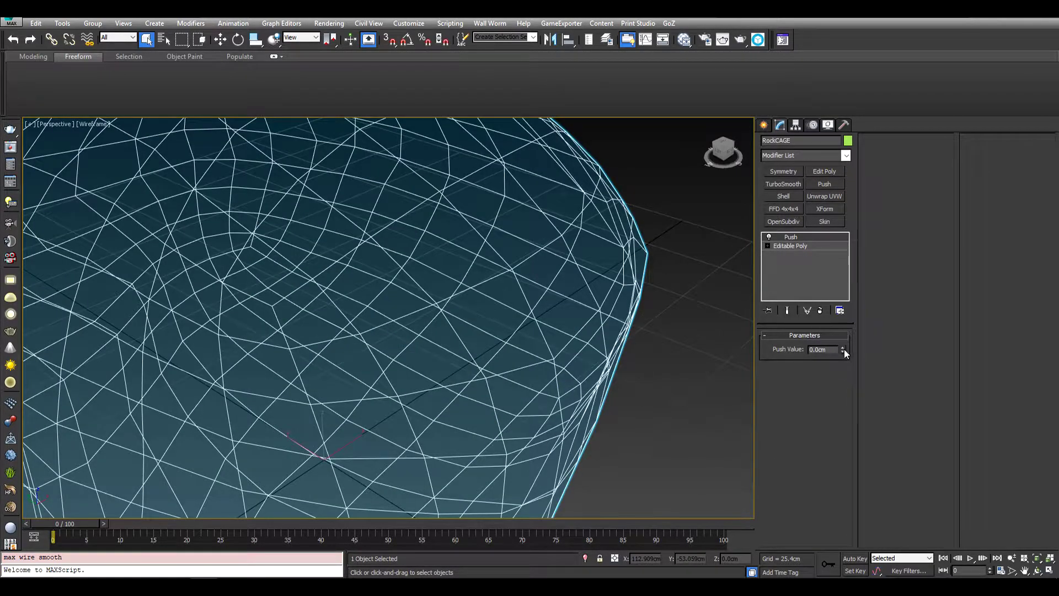
{"action": "left_click_drag", "start_coordinate": [845, 349], "coordinate": [854, 229]}
- Examine the gap between the pushed cage and the low-poly rock from the perspective and front views
{"action": "scroll", "coordinate": [608, 287], "scroll_direction": "down", "scroll_amount": 5}
{"action": "middle_click_drag", "start_coordinate": [610, 284], "coordinate": [637, 255], "text": "alt"}
{"action": "scroll", "coordinate": [634, 252], "scroll_direction": "up", "scroll_amount": 5}
{"action": "scroll", "coordinate": [633, 251], "scroll_direction": "down", "scroll_amount": 3}
{"action": "key", "text": "f"}
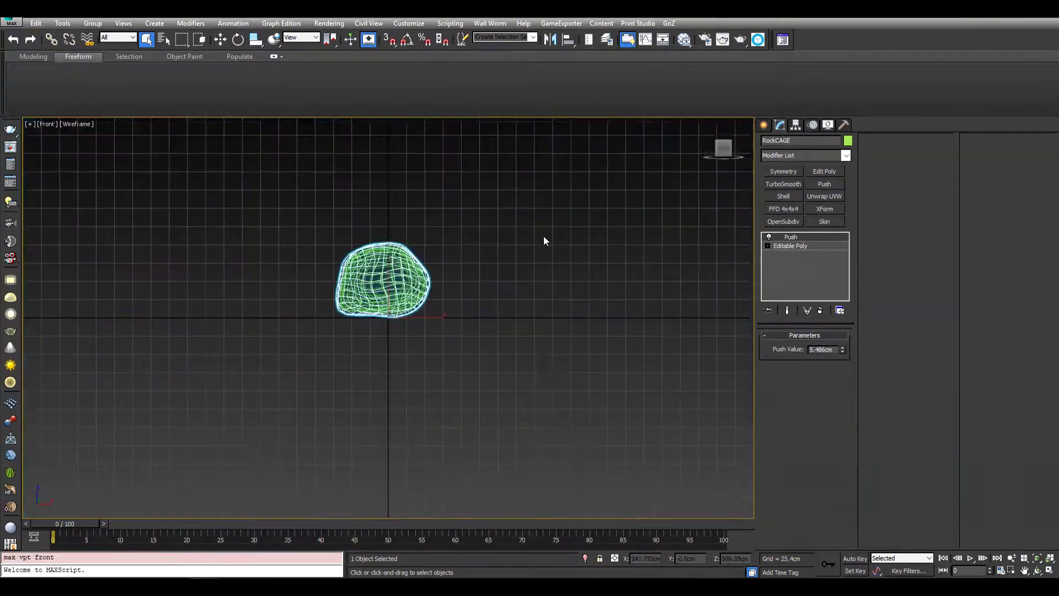
{"action": "scroll", "coordinate": [544, 241], "scroll_direction": "up", "scroll_amount": 5}
{"action": "middle_click_drag", "start_coordinate": [435, 300], "coordinate": [374, 319], "text": "alt"}
{"action": "scroll", "coordinate": [419, 284], "scroll_direction": "up", "scroll_amount": 4}
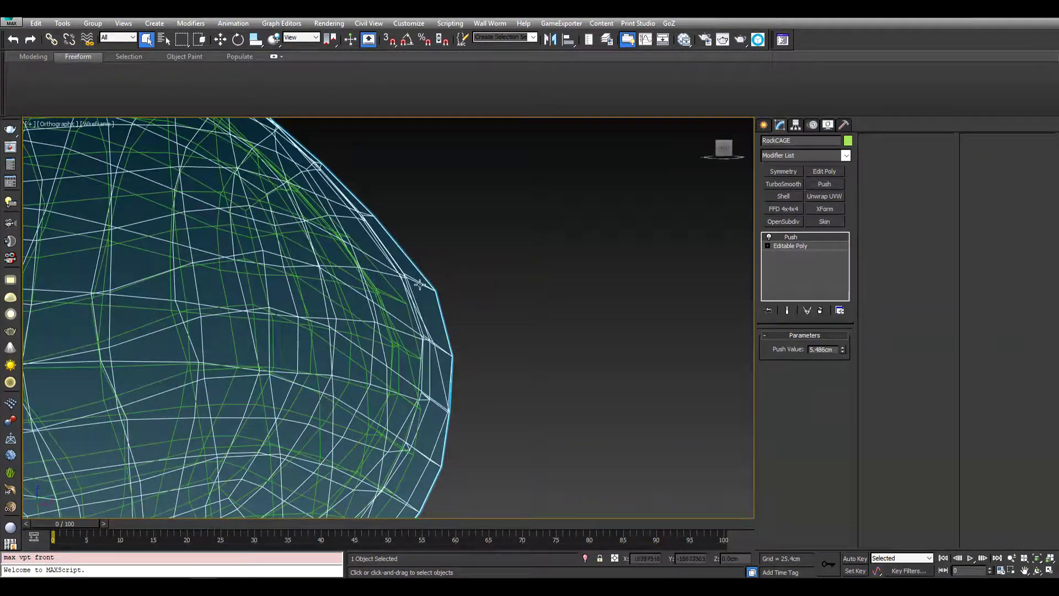
{"action": "middle_click_drag", "start_coordinate": [410, 289], "coordinate": [394, 252], "text": "alt"}
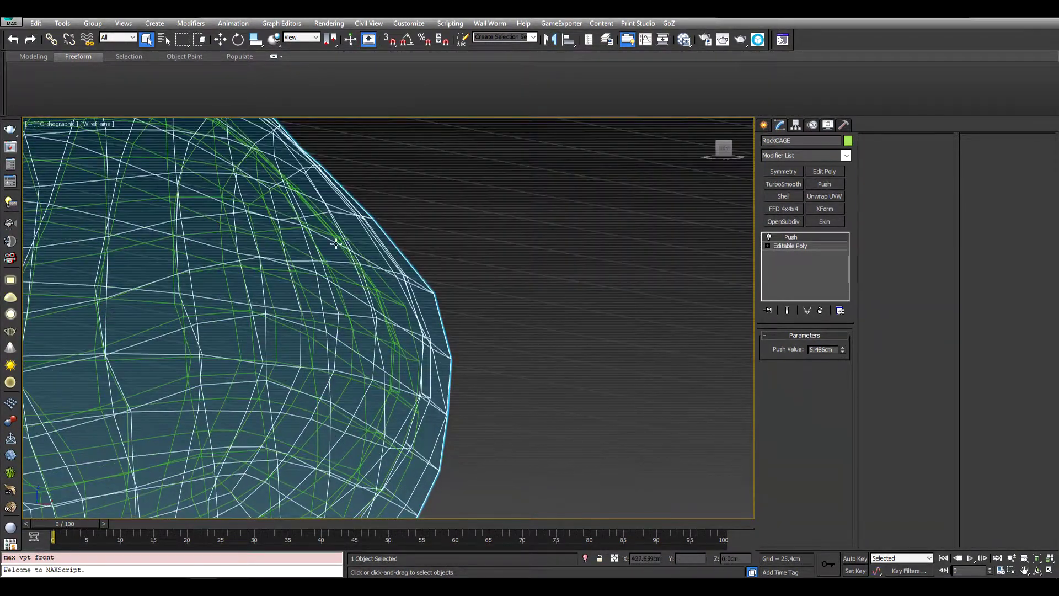
- Collapse the Push modifier on RockCAGE into its Editable Poly base
{"action": "middle_click_drag", "start_coordinate": [348, 205], "coordinate": [331, 184], "text": "alt"}
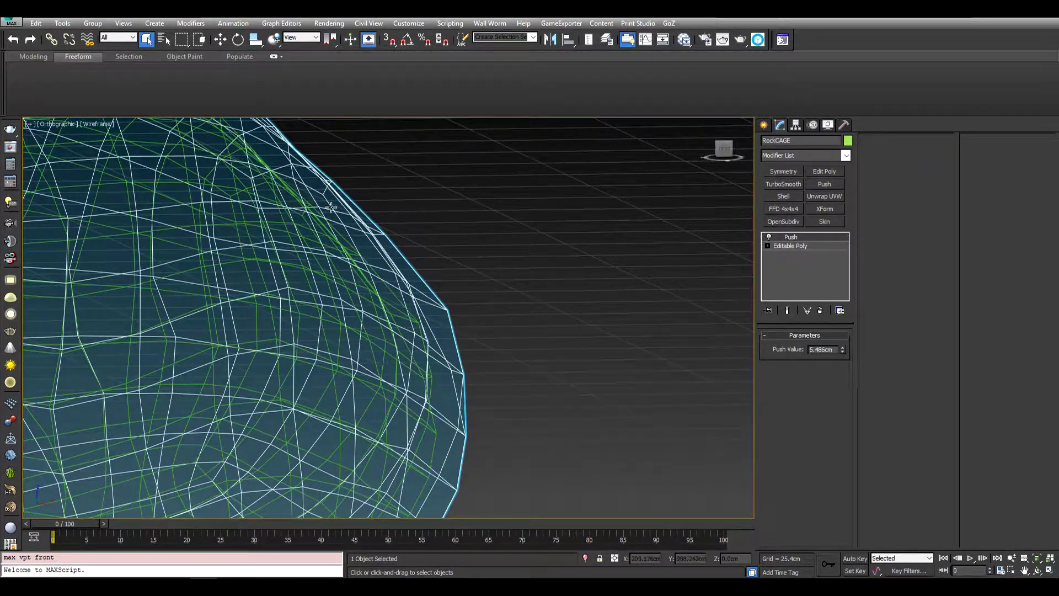
{"action": "scroll", "coordinate": [320, 218], "scroll_direction": "down", "scroll_amount": 3}
{"action": "middle_click_drag", "start_coordinate": [320, 218], "coordinate": [523, 262], "text": "alt"}
{"action": "scroll", "coordinate": [523, 262], "scroll_direction": "up", "scroll_amount": 3}
{"action": "scroll", "coordinate": [504, 274], "scroll_direction": "down", "scroll_amount": 5}
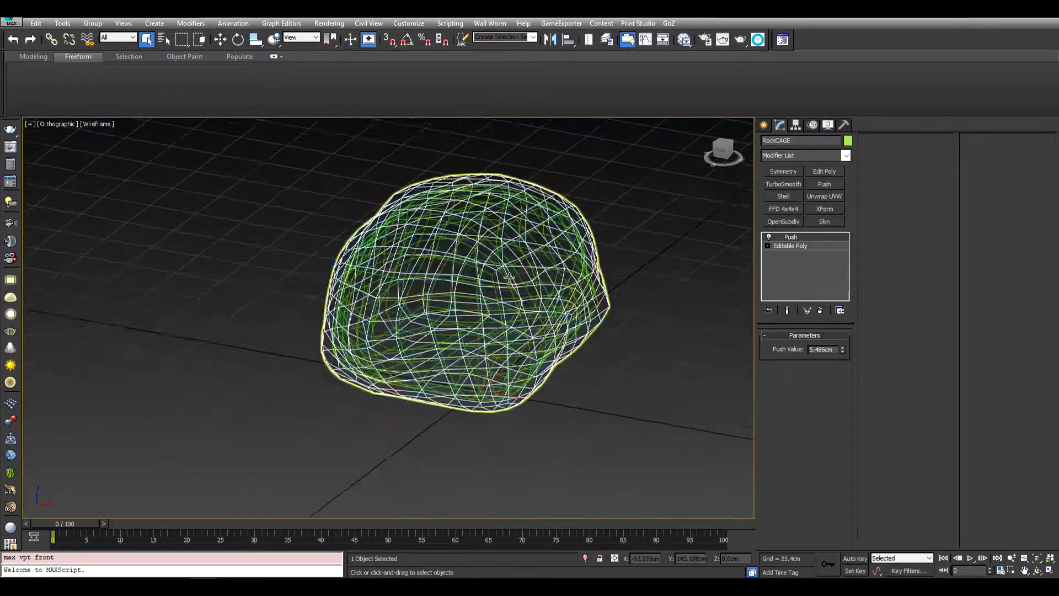
{"action": "left_click", "coordinate": [765, 125]}
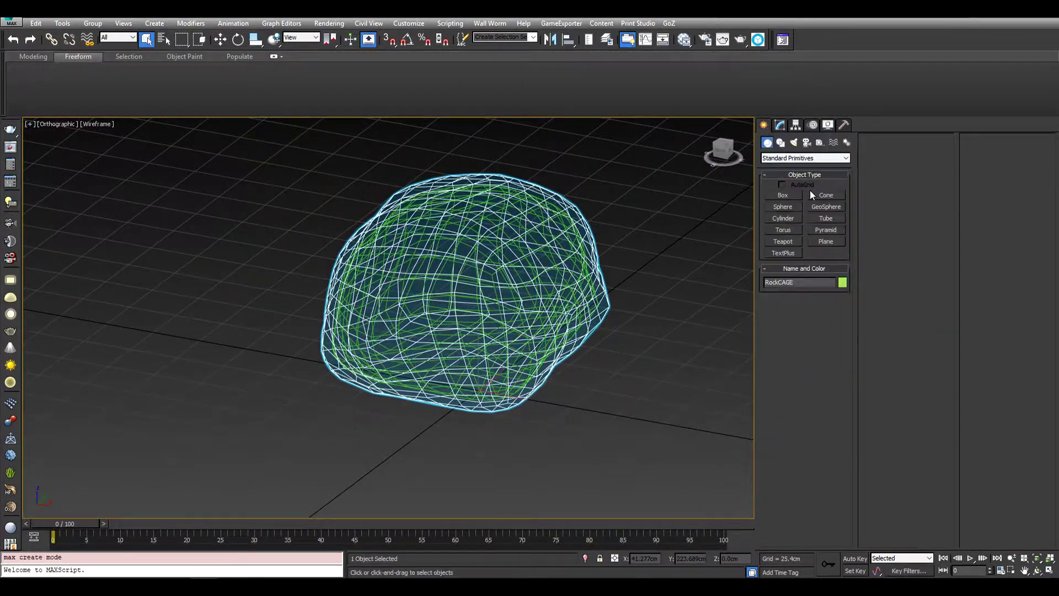
{"action": "middle_click_drag", "start_coordinate": [634, 309], "coordinate": [620, 307], "text": "alt"}
{"action": "left_click", "coordinate": [780, 125]}
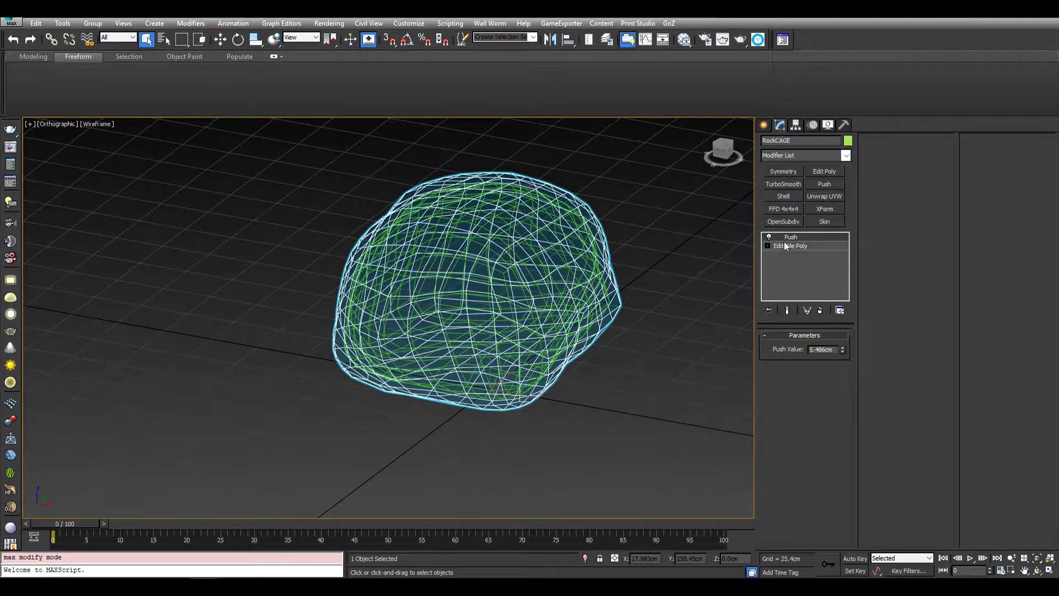
{"action": "right_click", "coordinate": [791, 237]}
{"action": "left_click", "coordinate": [826, 337]}
{"action": "left_click", "coordinate": [586, 342]}
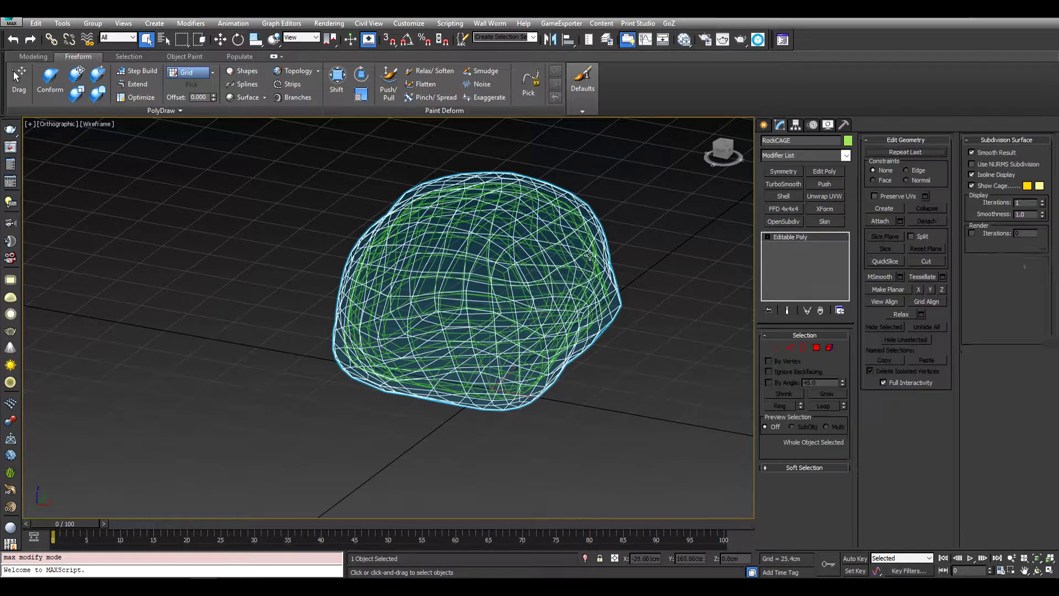
- Export only RockCAGE as an OBJ file named RockCAGE in the Baking Normals Low to High Workflow folder
{"action": "middle_click_drag", "start_coordinate": [642, 269], "coordinate": [647, 280]}
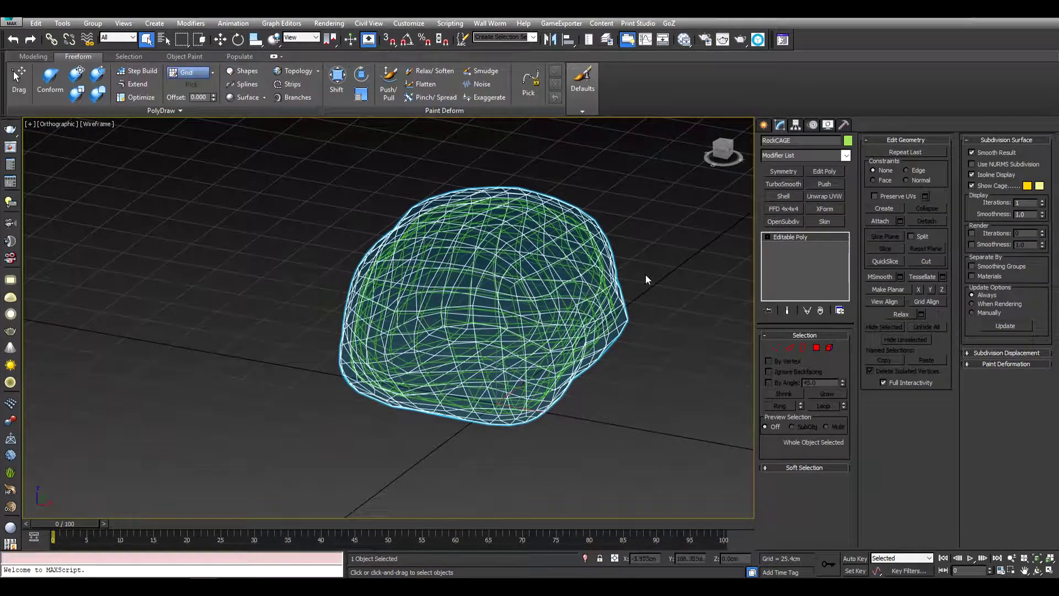
{"action": "left_click", "coordinate": [11, 22]}
{"action": "mouse_move", "coordinate": [70, 198]}
{"action": "left_click", "coordinate": [132, 130]}
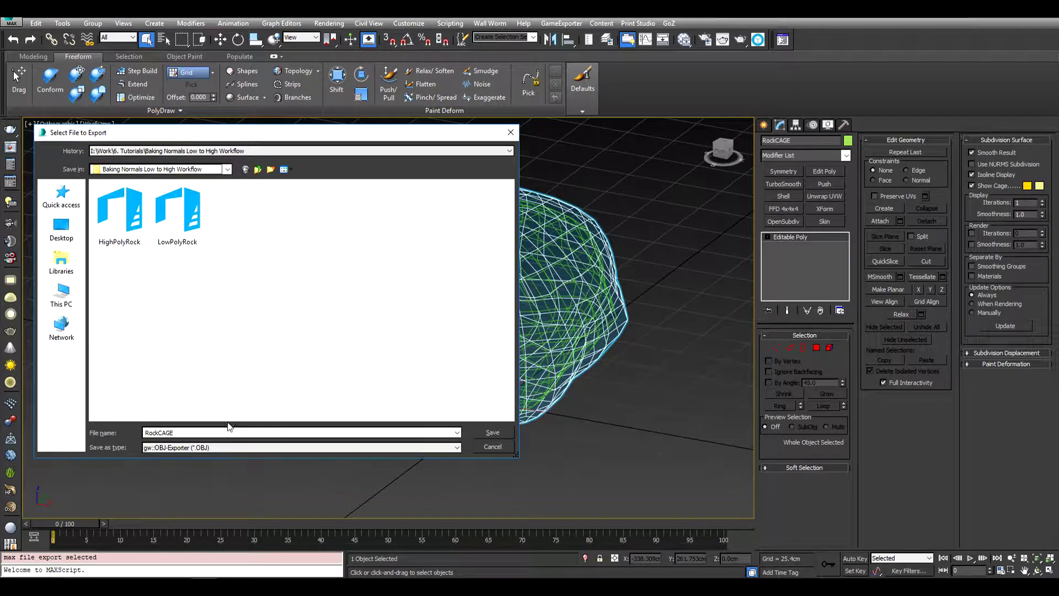
{"action": "left_click", "coordinate": [492, 432]}
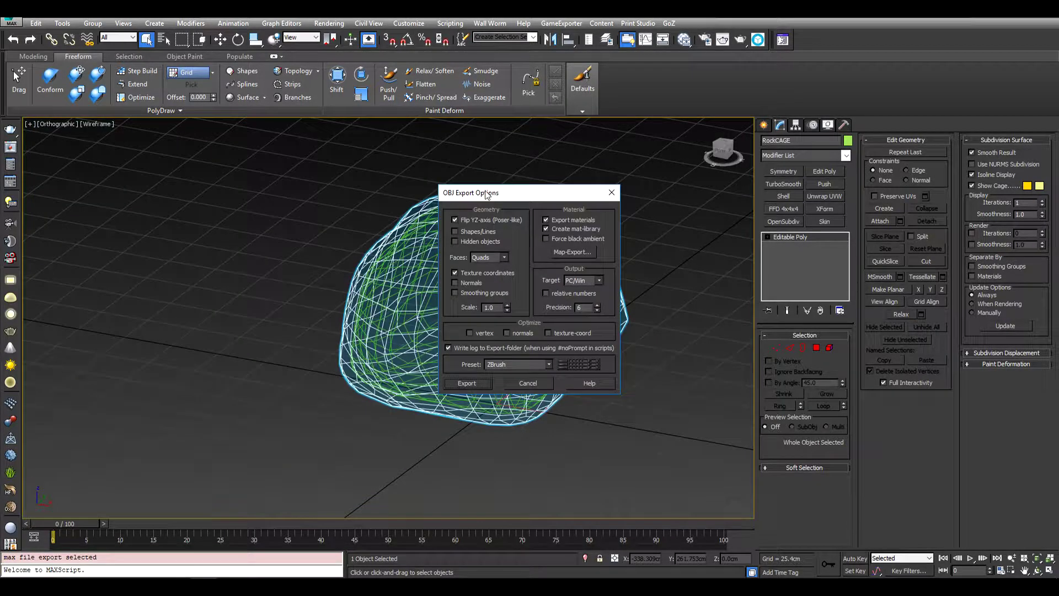
- Turn off material and mat-library export with the ZBrush preset and complete the RockCAGE export
{"action": "left_click_drag", "start_coordinate": [487, 195], "coordinate": [331, 196]}
{"action": "left_click", "coordinate": [395, 227]}
{"action": "left_click", "coordinate": [395, 218]}
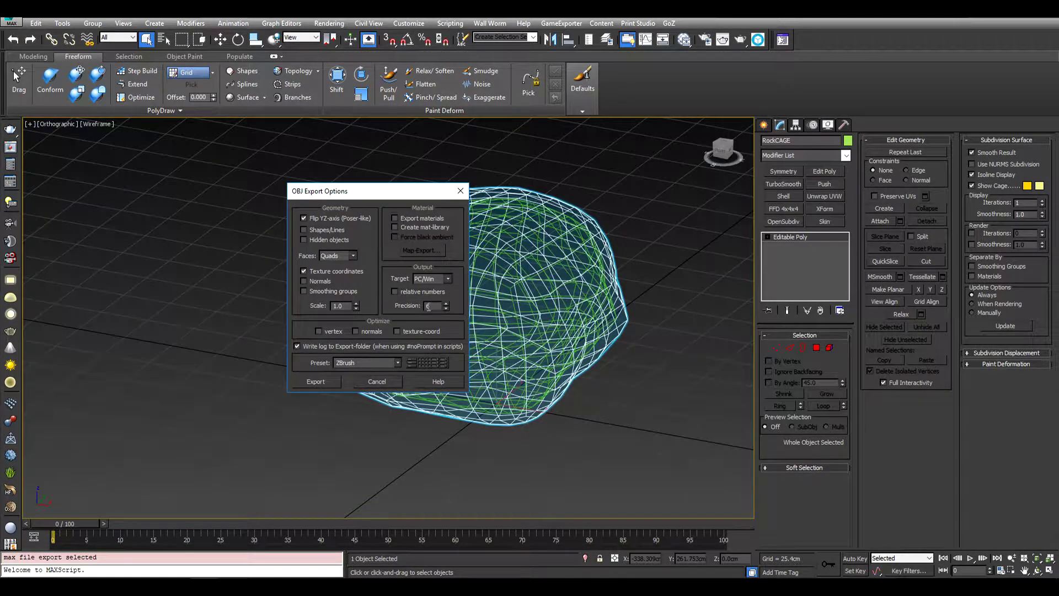
{"action": "left_click", "coordinate": [317, 382]}
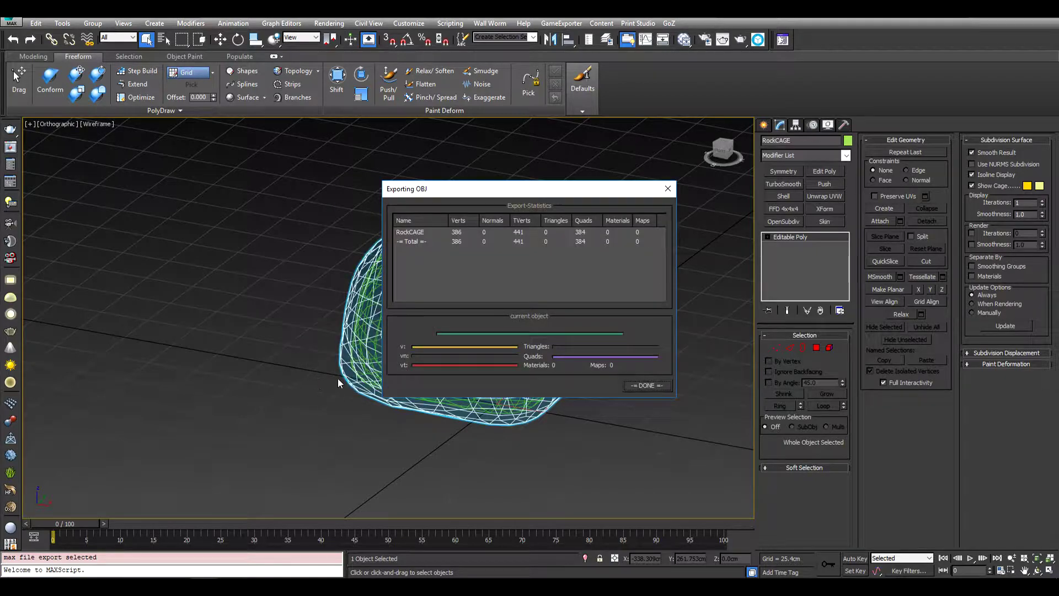
{"action": "left_click", "coordinate": [647, 385]}
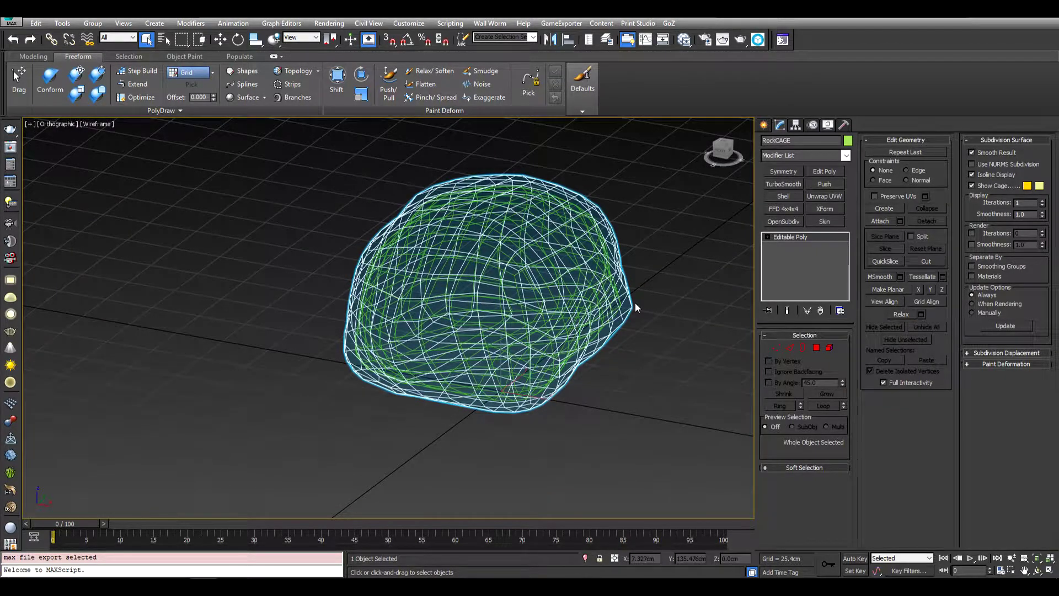
- Hide RockCAGE and select the low-poly rock, displaying it shaded with edged faces
{"action": "right_click", "coordinate": [630, 306]}
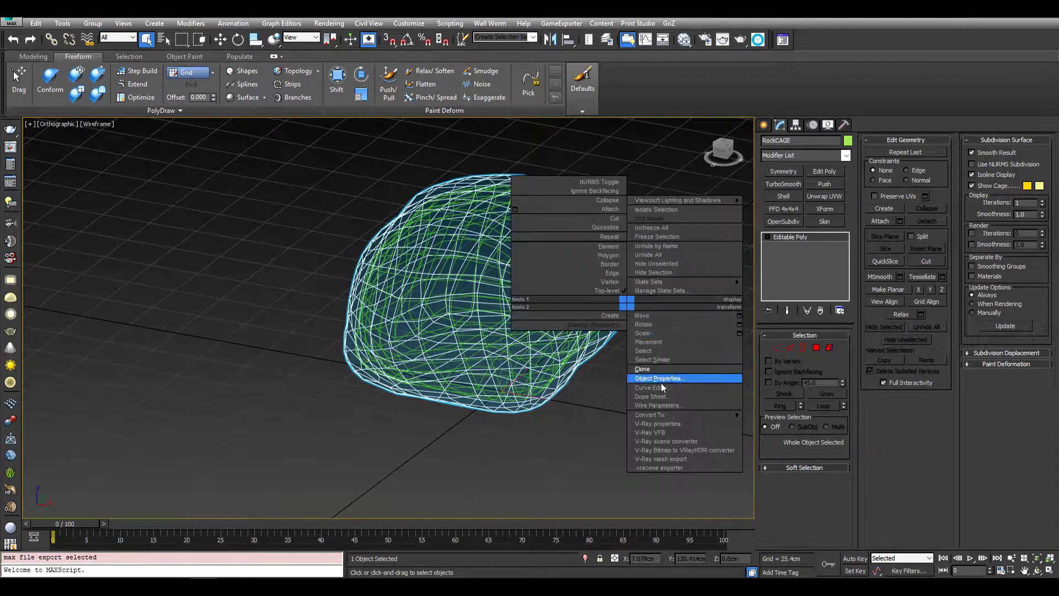
{"action": "left_click", "coordinate": [669, 273]}
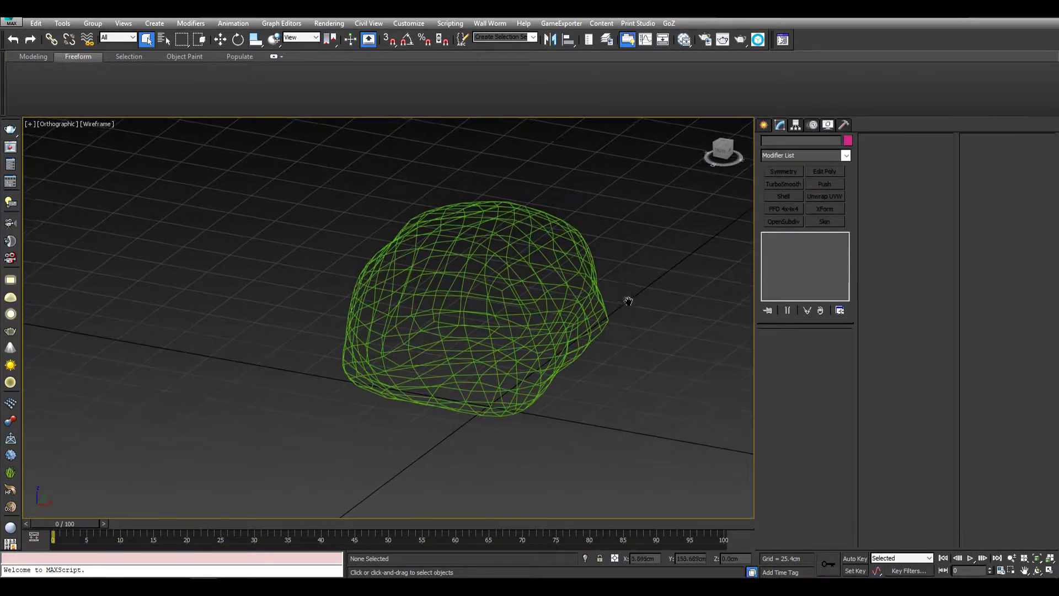
{"action": "left_click", "coordinate": [598, 289]}
{"action": "key", "text": "F3"}
{"action": "middle_click_drag", "start_coordinate": [489, 312], "coordinate": [490, 286]}
- Export only the selected low-poly rock as an OBJ, replacing the existing LowPolyRock file
{"action": "left_click", "coordinate": [11, 23]}
{"action": "mouse_move", "coordinate": [72, 201]}
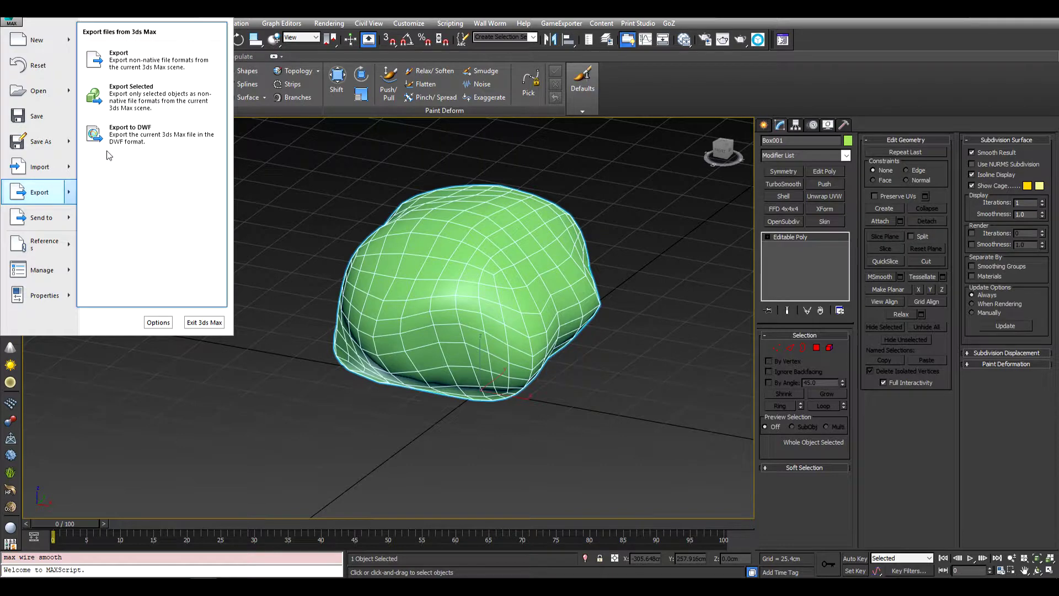
{"action": "left_click", "coordinate": [110, 96]}
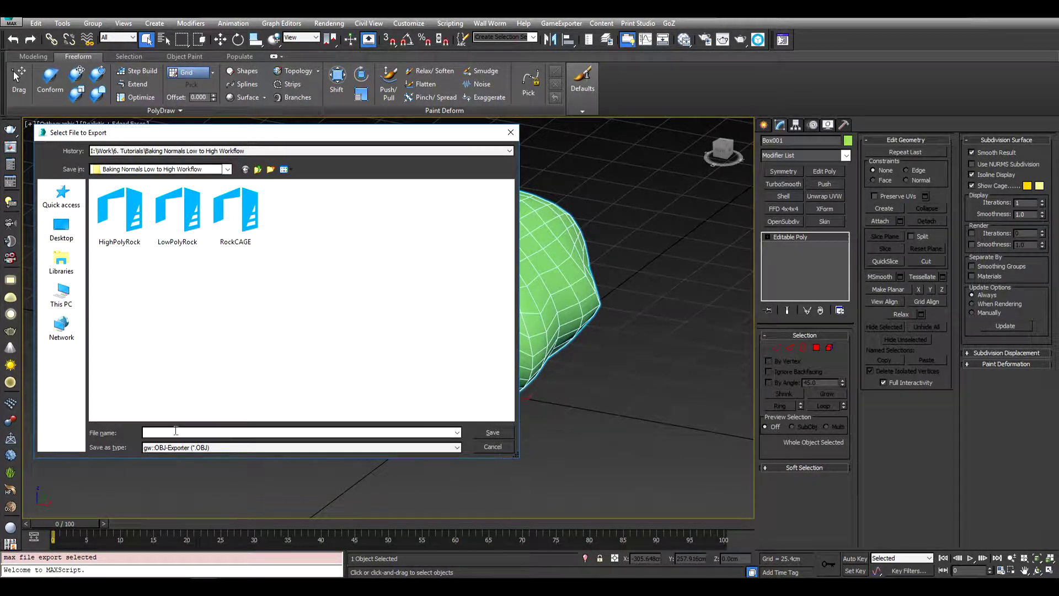
{"action": "left_click", "coordinate": [185, 230]}
{"action": "left_click", "coordinate": [493, 432]}
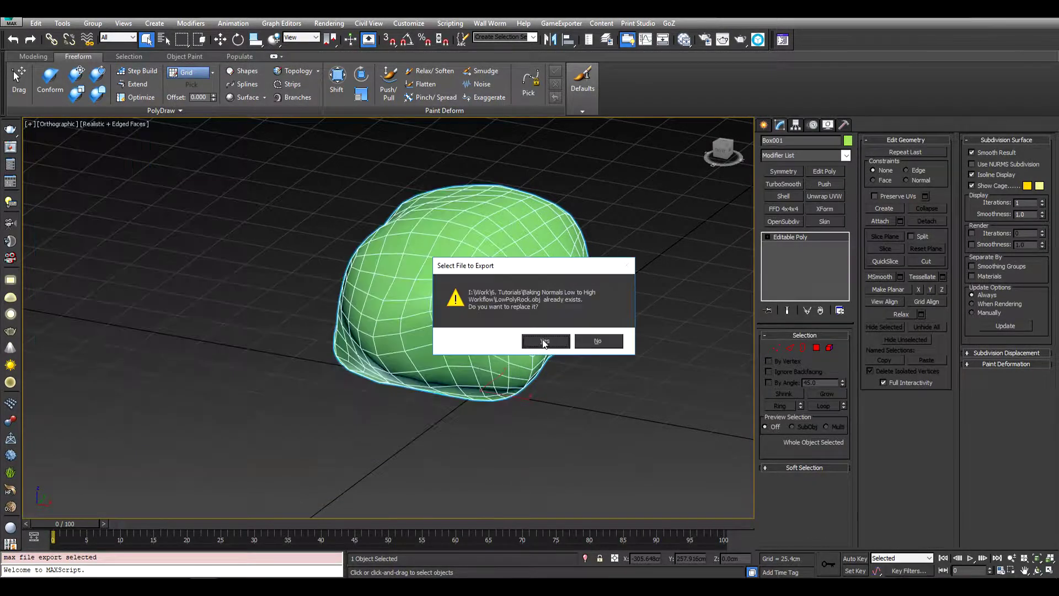
{"action": "left_click", "coordinate": [543, 341]}
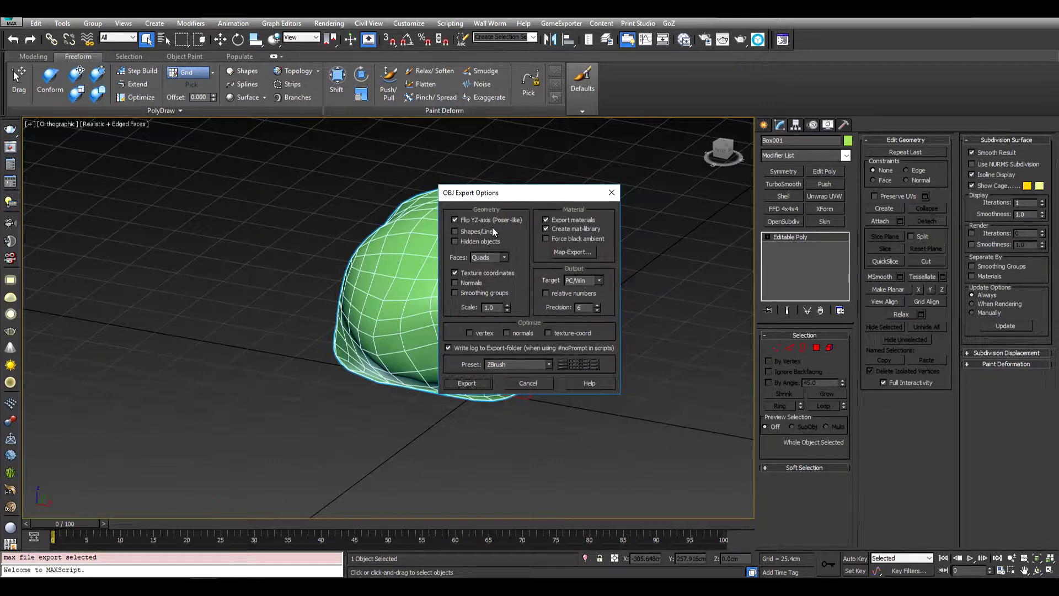
- Export LowPolyRock with normals and smoothing groups on, and materials and mat-library off
{"action": "left_click", "coordinate": [556, 220]}
{"action": "left_click_drag", "start_coordinate": [503, 201], "coordinate": [156, 193]}
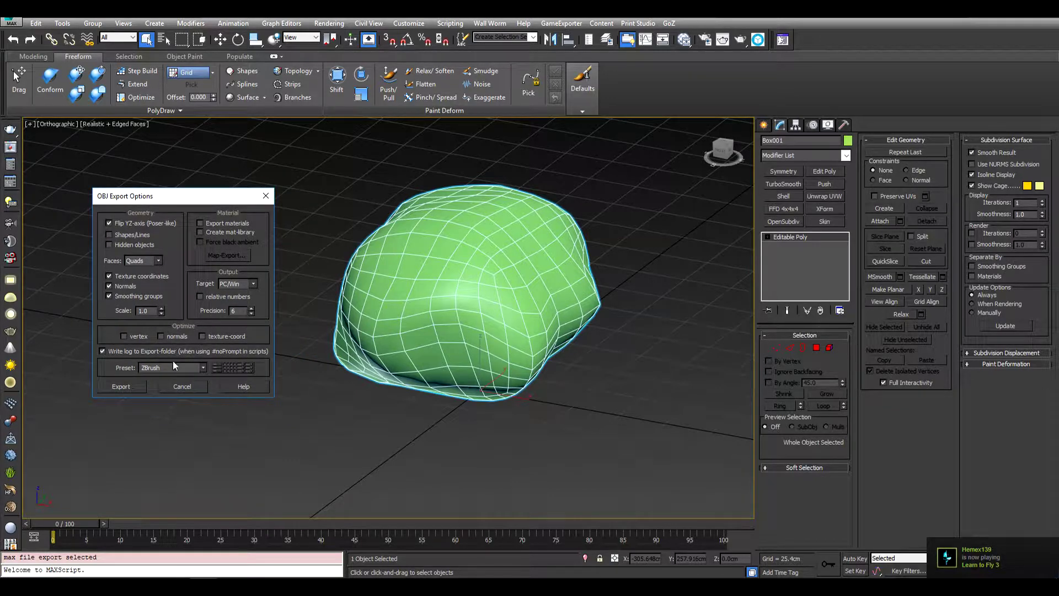
{"action": "left_click", "coordinate": [121, 386]}
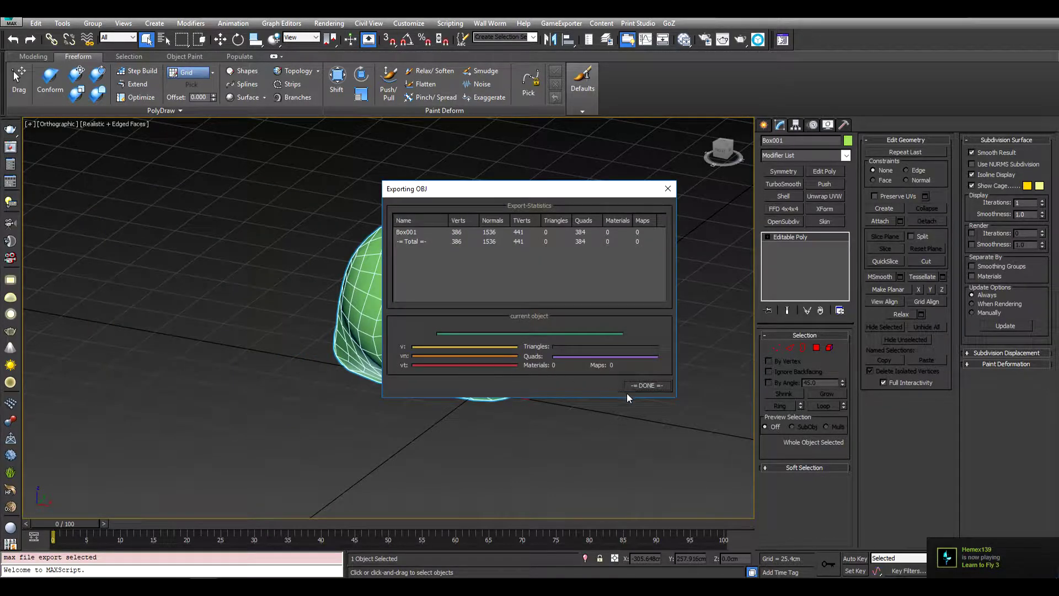
- Switch to xNormal and arrange it beside the Baking Normals Low to High Workflow folder window
{"action": "key", "text": "alt+Tab"}
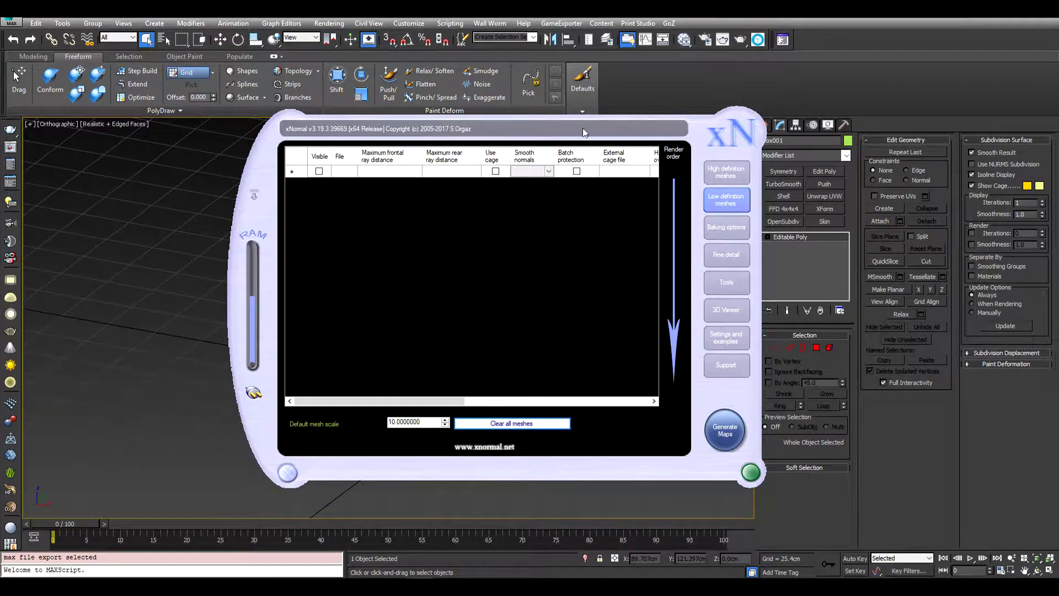
{"action": "left_click_drag", "start_coordinate": [584, 132], "coordinate": [312, 146]}
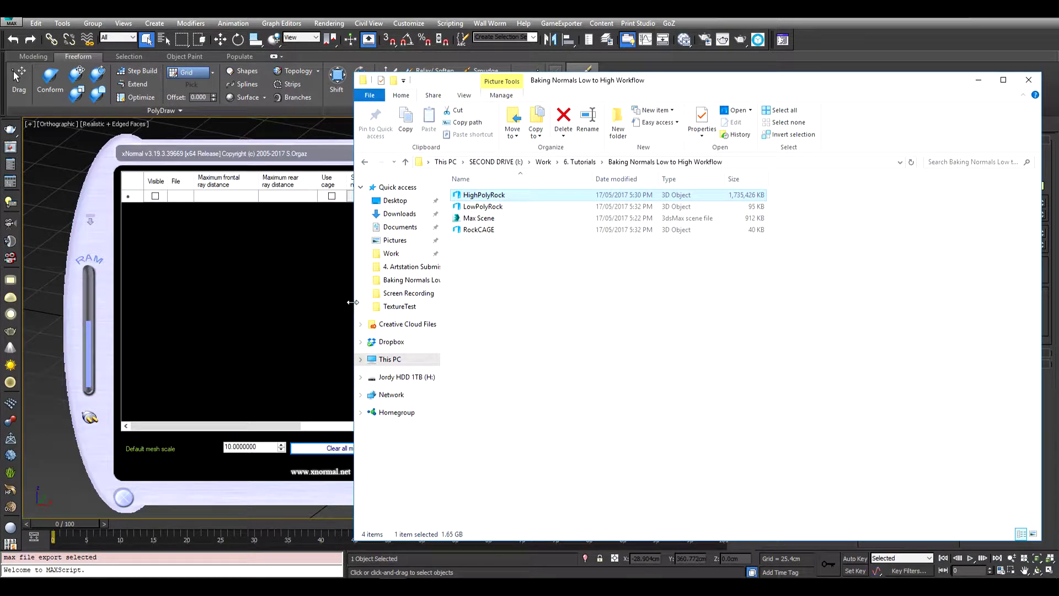
{"action": "left_click_drag", "start_coordinate": [352, 303], "coordinate": [521, 302]}
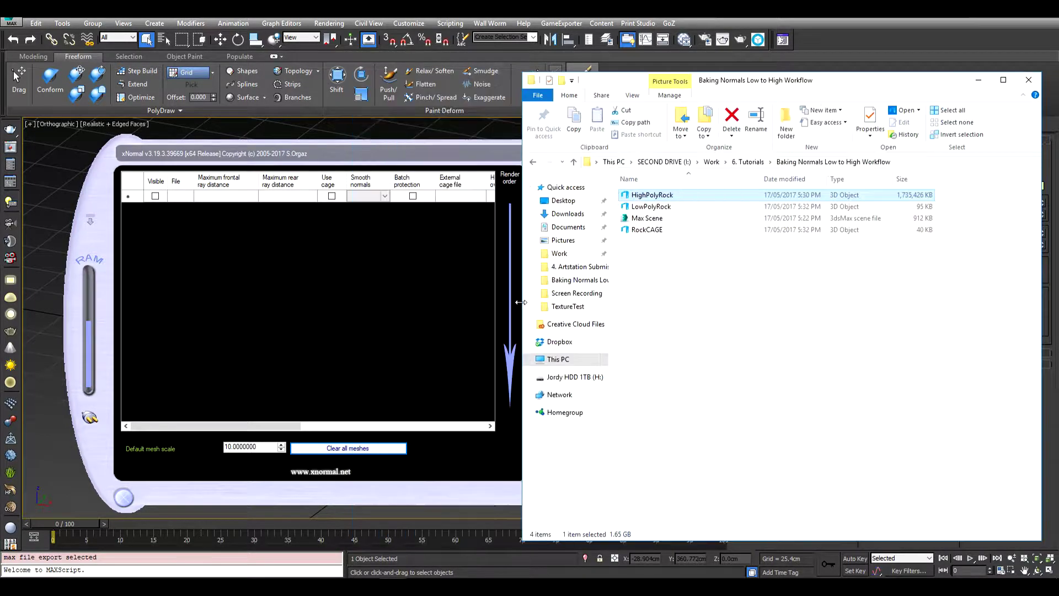
{"action": "left_click_drag", "start_coordinate": [409, 154], "coordinate": [358, 133]}
- Add HighPolyRock from the workflow folder to the high definition meshes
{"action": "left_click", "coordinate": [544, 168]}
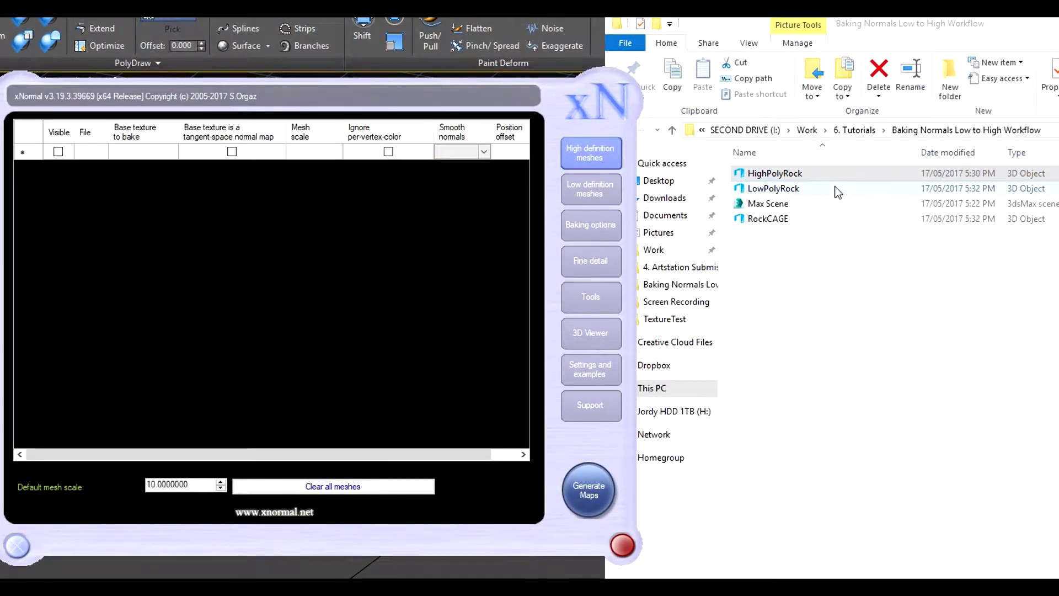
{"action": "left_click", "coordinate": [771, 174]}
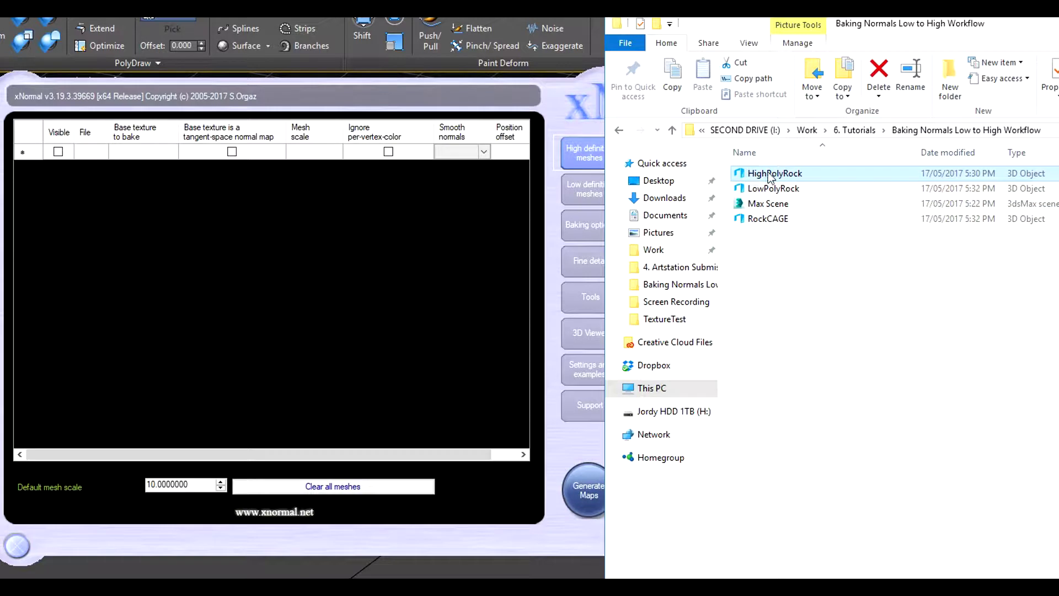
{"action": "left_click_drag", "start_coordinate": [449, 224], "coordinate": [348, 231]}
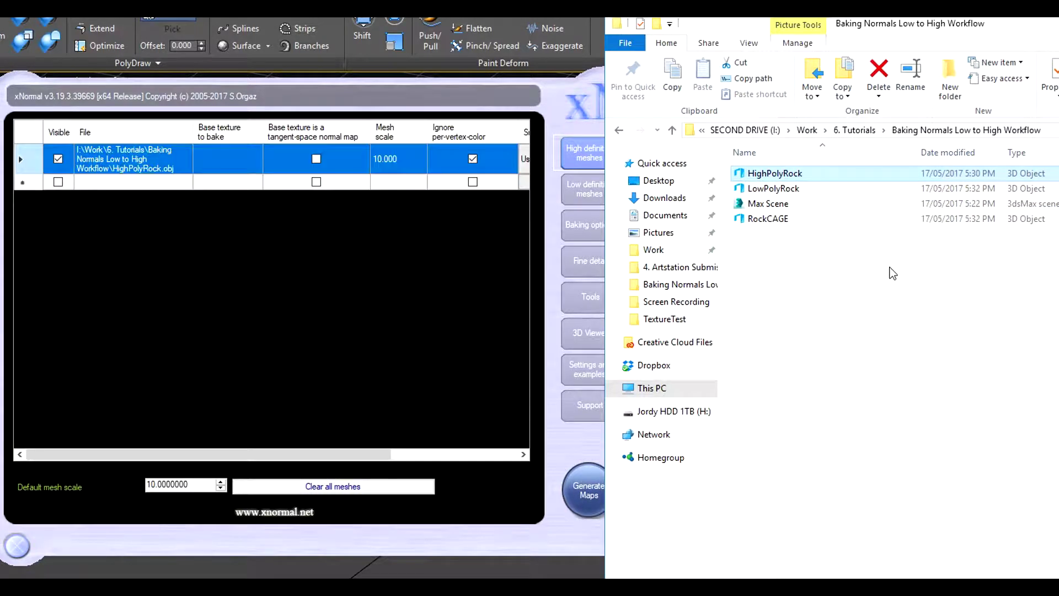
- Add LowPolyRock from the workflow folder to the low definition meshes
{"action": "left_click", "coordinate": [581, 198]}
{"action": "left_click", "coordinate": [779, 188]}
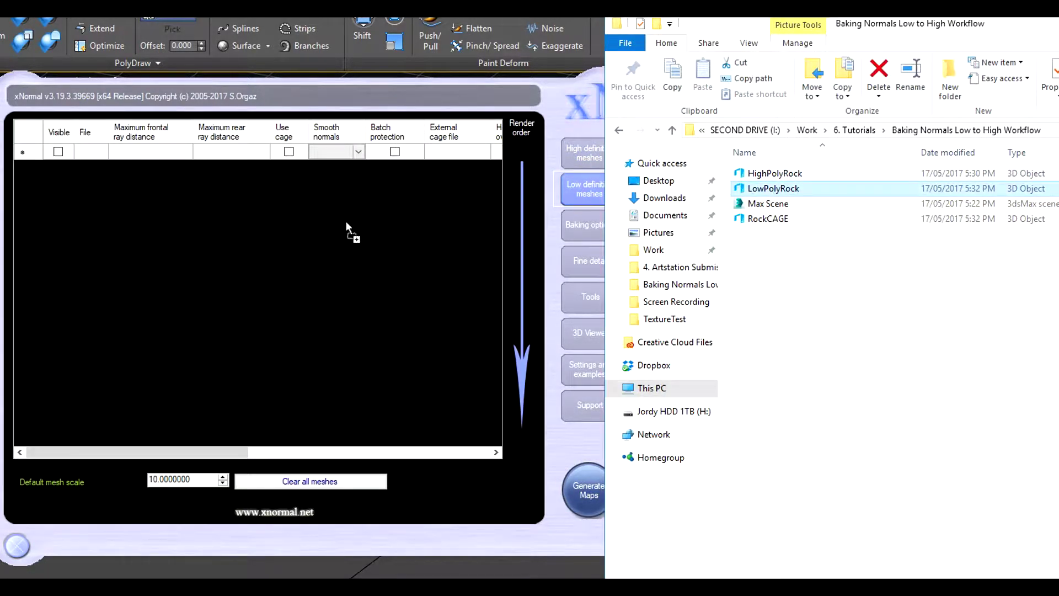
{"action": "left_click_drag", "start_coordinate": [347, 223], "coordinate": [353, 229]}
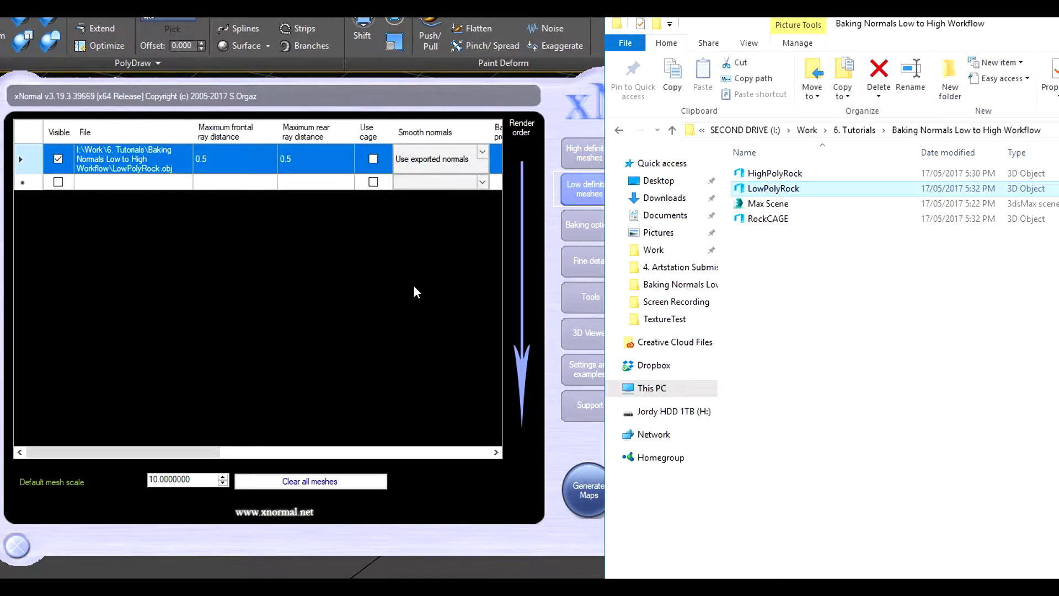
- Assign RockCAGE from the Baking Normals Low to High Workflow folder as the external cage file for LowPolyRock
{"action": "left_click", "coordinate": [205, 448]}
{"action": "right_click", "coordinate": [239, 156]}
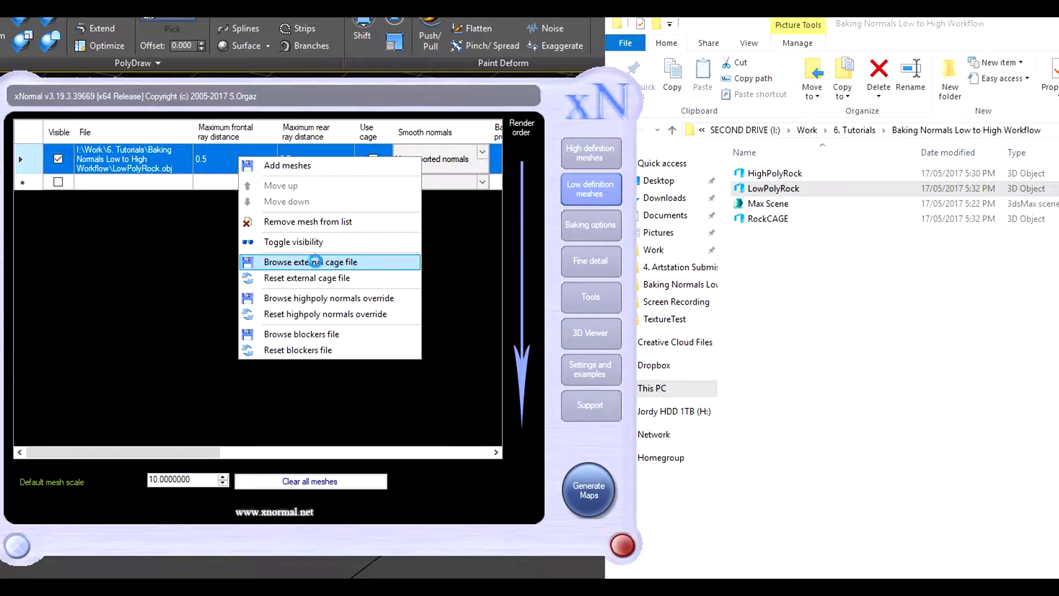
{"action": "left_click", "coordinate": [312, 263]}
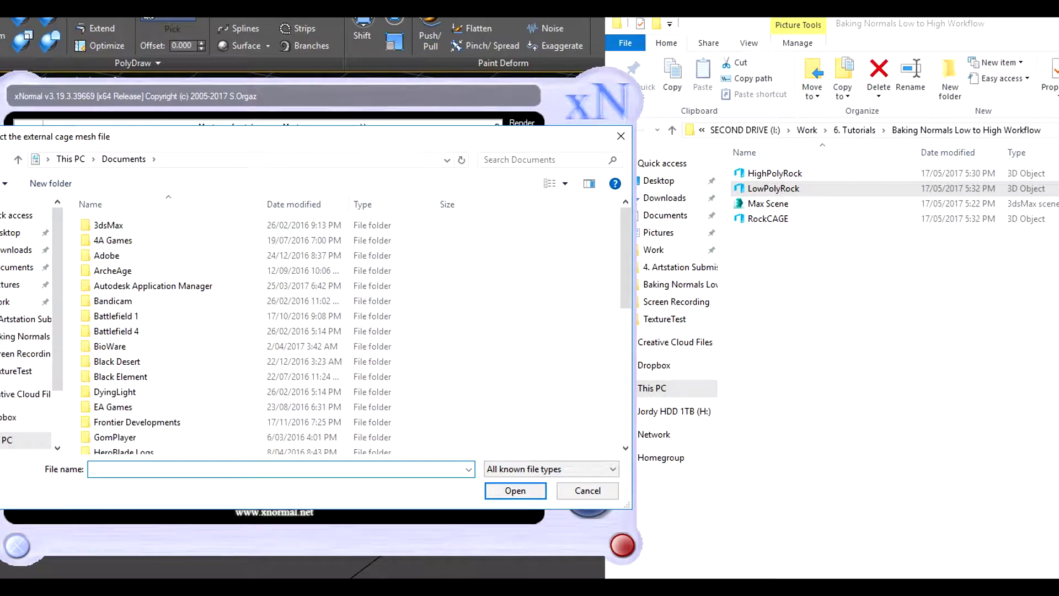
{"action": "left_click", "coordinate": [827, 130]}
{"action": "key", "text": "ctrl+c"}
{"action": "left_click", "coordinate": [411, 165]}
{"action": "key", "text": "ctrl+v"}
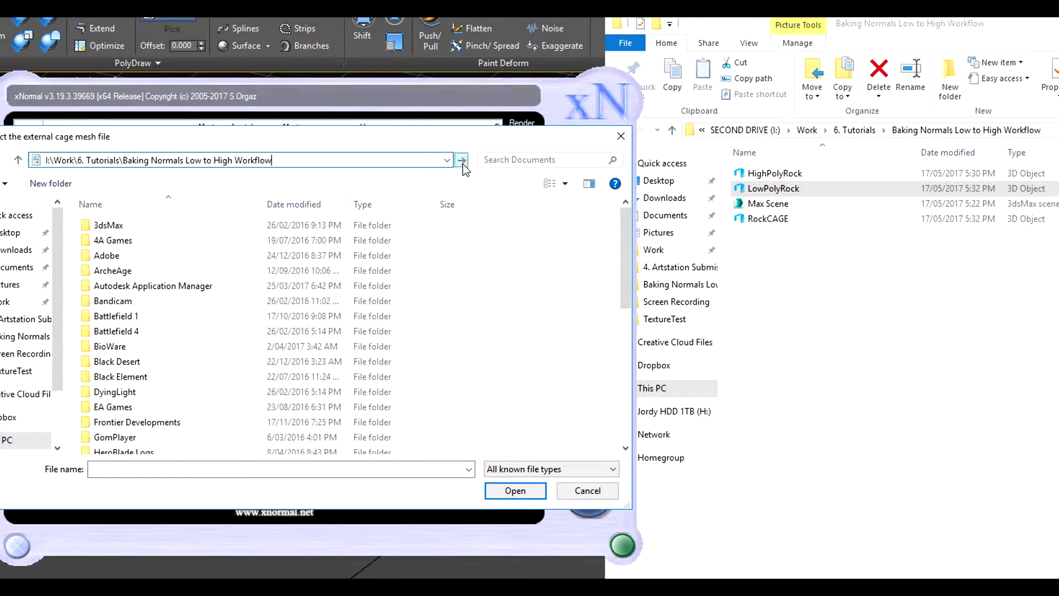
{"action": "left_click", "coordinate": [462, 160]}
{"action": "left_click", "coordinate": [276, 241]}
{"action": "left_click", "coordinate": [518, 489]}
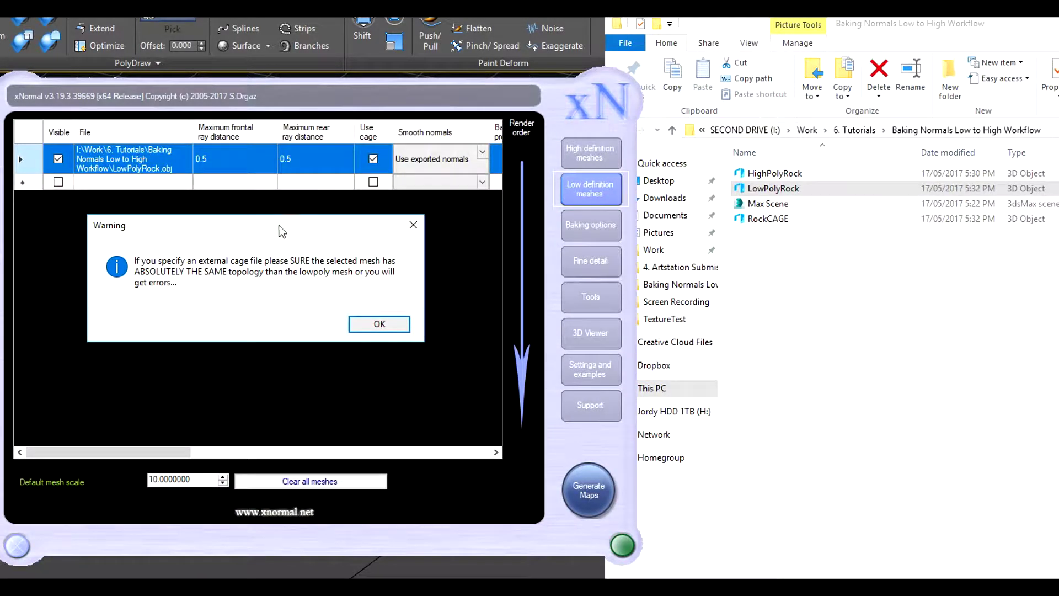
{"action": "left_click_drag", "start_coordinate": [280, 231], "coordinate": [369, 227]}
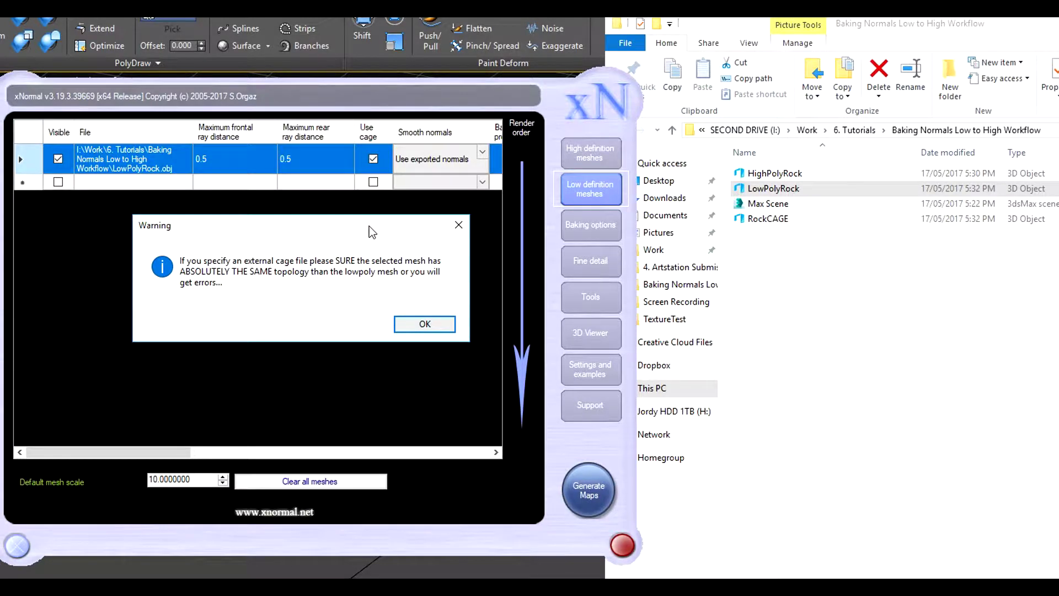
{"action": "left_click", "coordinate": [433, 326]}
- Review the list of maps to render and the normal map's bake settings in the baking options
{"action": "left_click", "coordinate": [607, 226]}
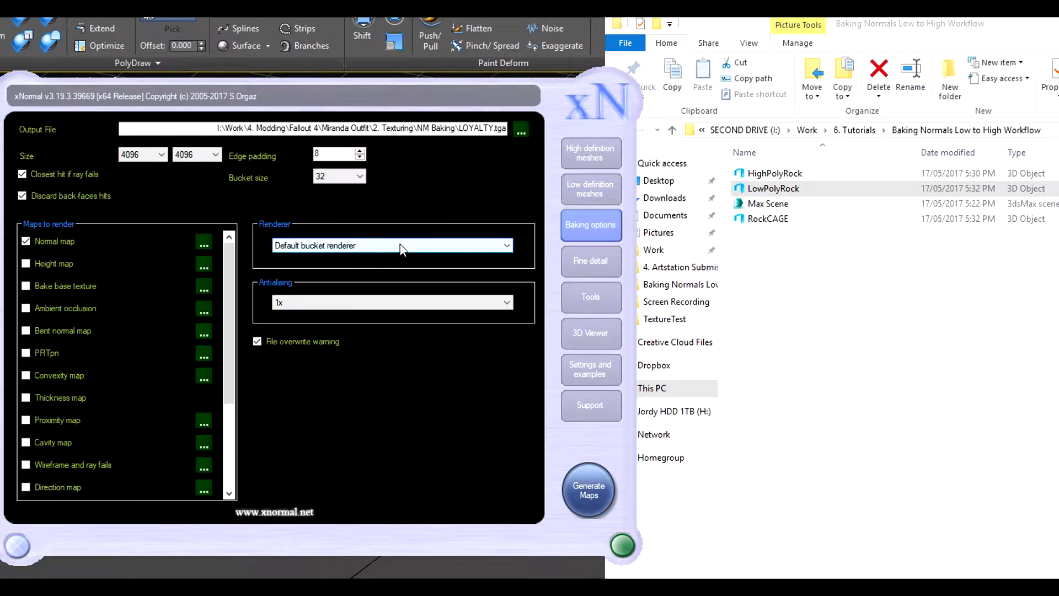
{"action": "left_click_drag", "start_coordinate": [230, 267], "coordinate": [221, 359]}
{"action": "left_click_drag", "start_coordinate": [230, 375], "coordinate": [226, 286]}
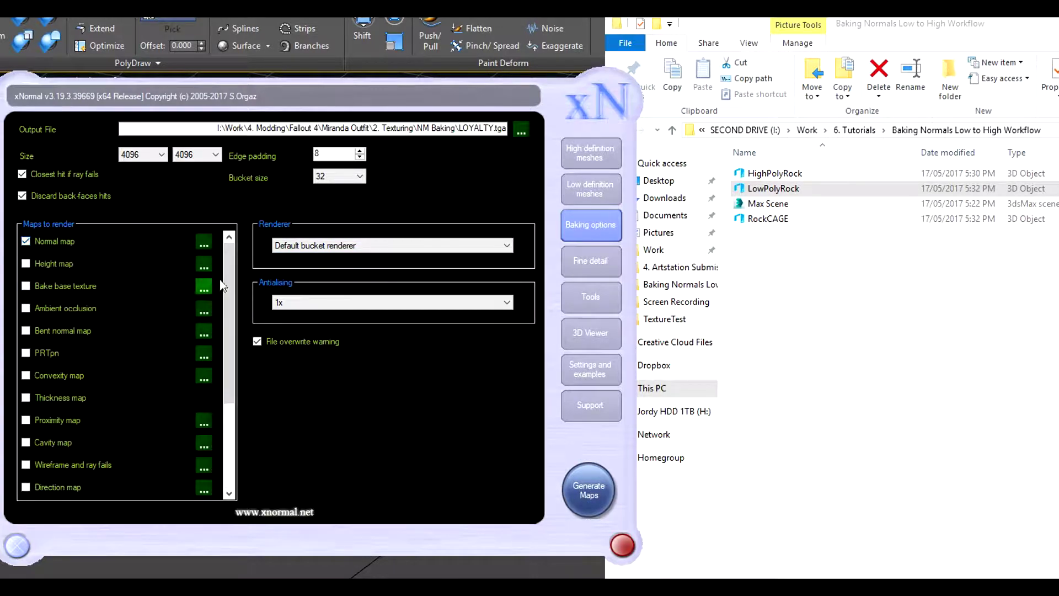
{"action": "left_click", "coordinate": [204, 243]}
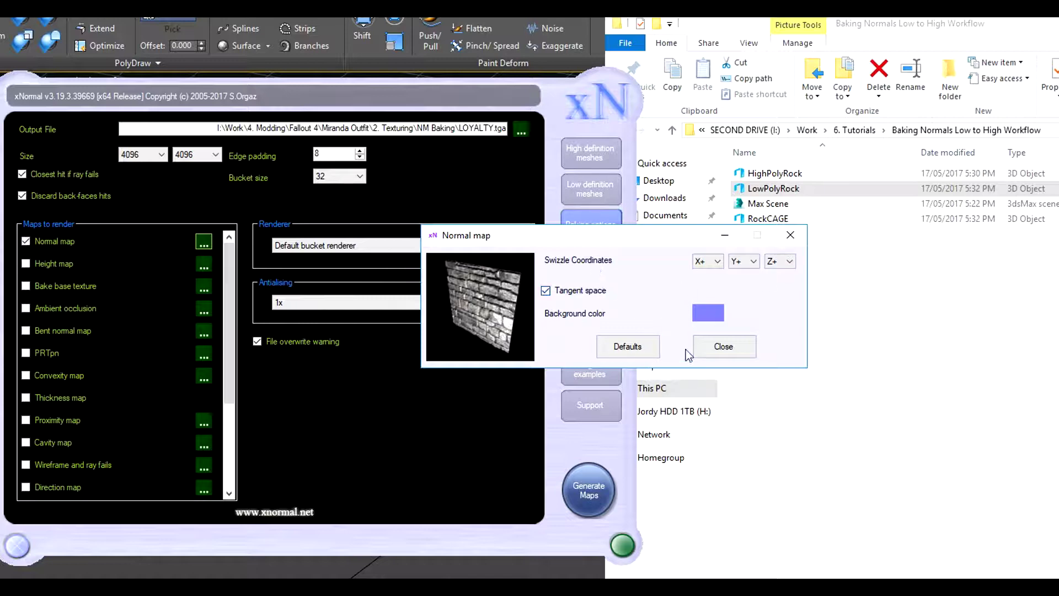
{"action": "left_click", "coordinate": [704, 349]}
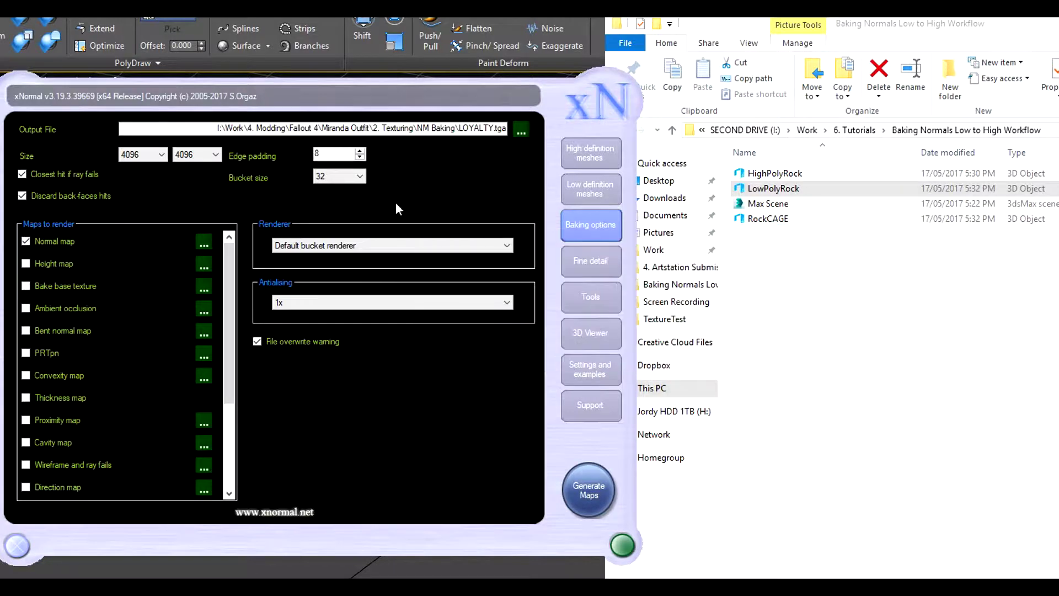
- Set the bake width to 4096 and the output file to a TGA named Normal in the Baking Normals Low to High Workflow folder
{"action": "left_click", "coordinate": [161, 154]}
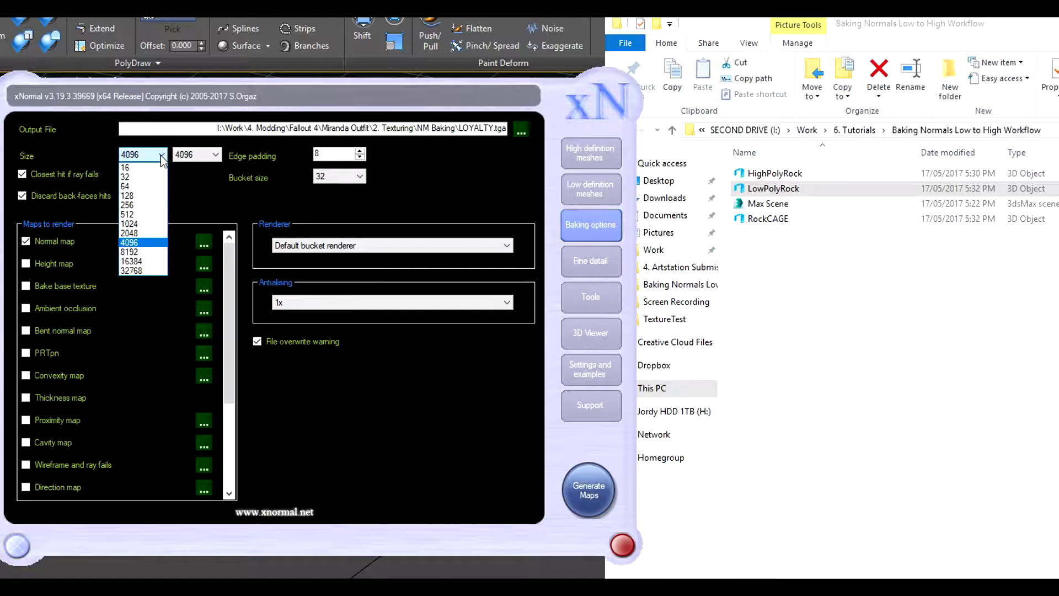
{"action": "left_click", "coordinate": [138, 246]}
{"action": "left_click_drag", "start_coordinate": [309, 106], "coordinate": [294, 108]}
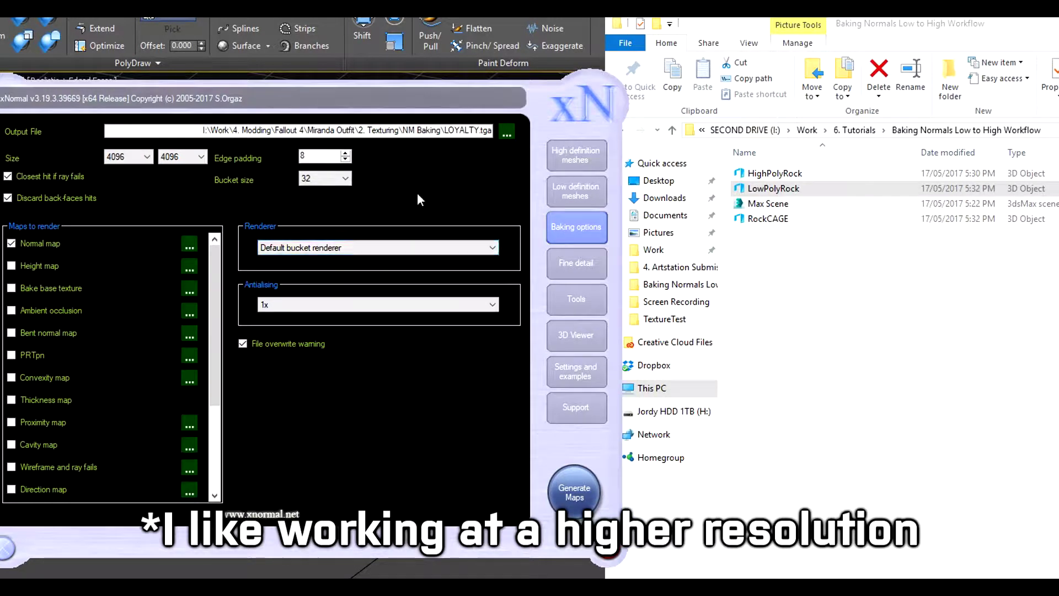
{"action": "left_click", "coordinate": [506, 136]}
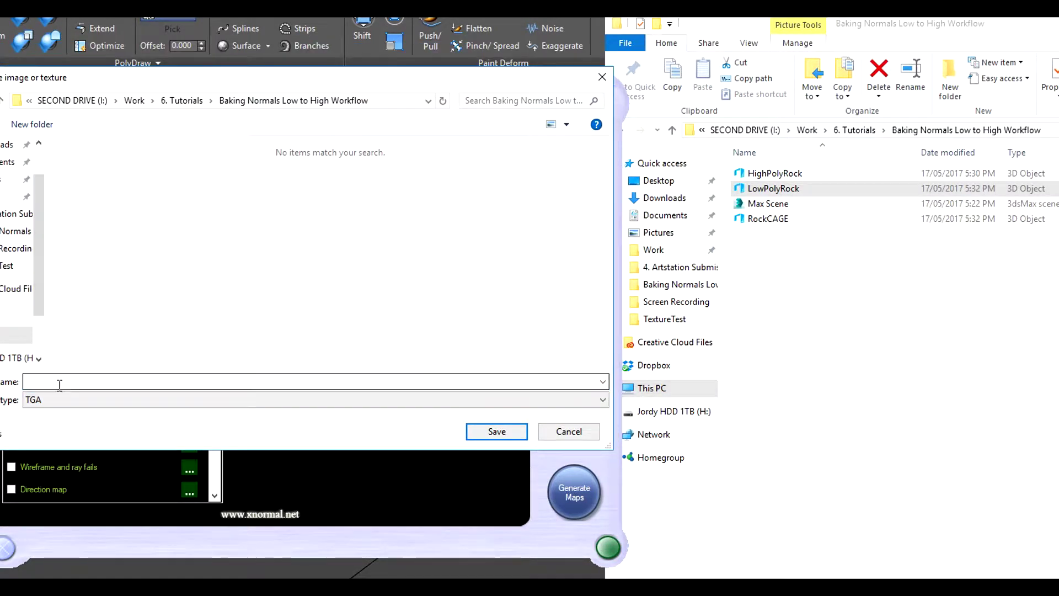
{"action": "type", "text": "Normal"}
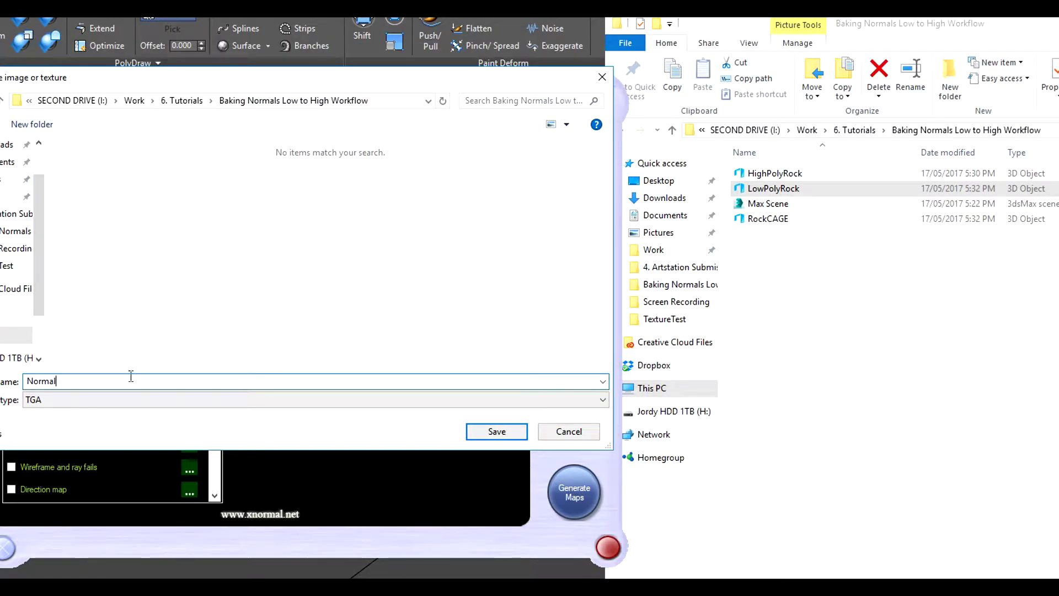
{"action": "left_click", "coordinate": [498, 433]}
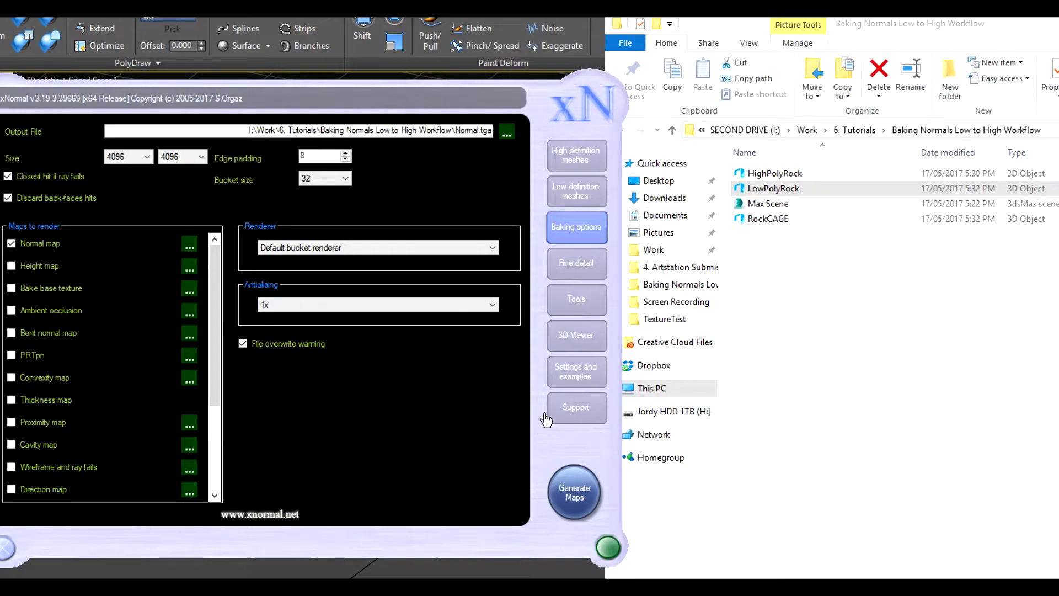
- Check the HighPolyRock entry in the high definition meshes and LowPolyRock's external cage file in the low definition meshes
{"action": "left_click", "coordinate": [576, 157]}
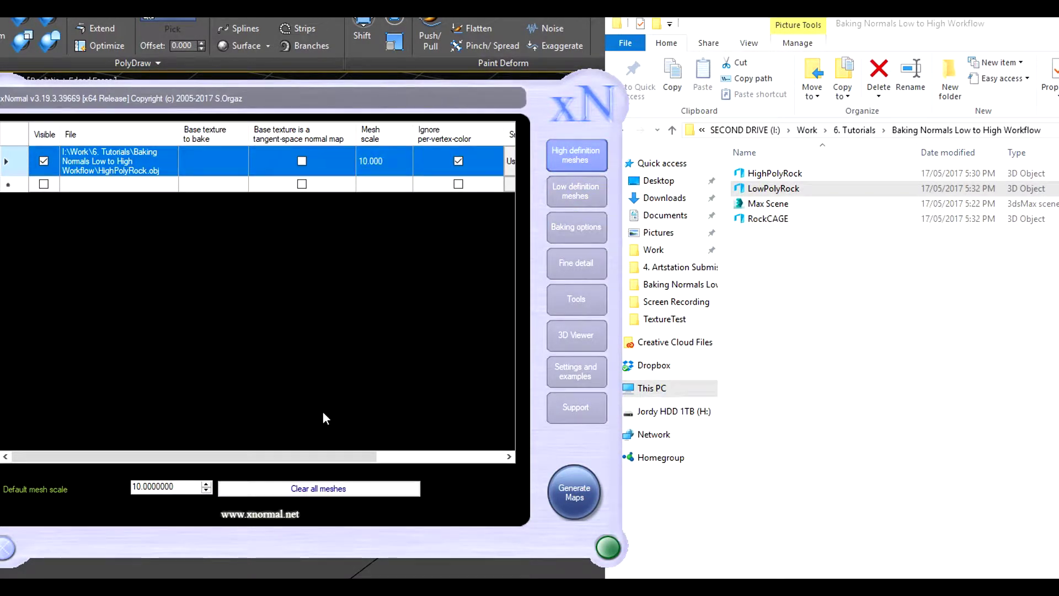
{"action": "mouse_move", "coordinate": [231, 458]}
{"action": "left_mouse_down"}
{"action": "mouse_move", "coordinate": [355, 465]}
{"action": "mouse_move", "coordinate": [225, 461]}
{"action": "left_mouse_up"}
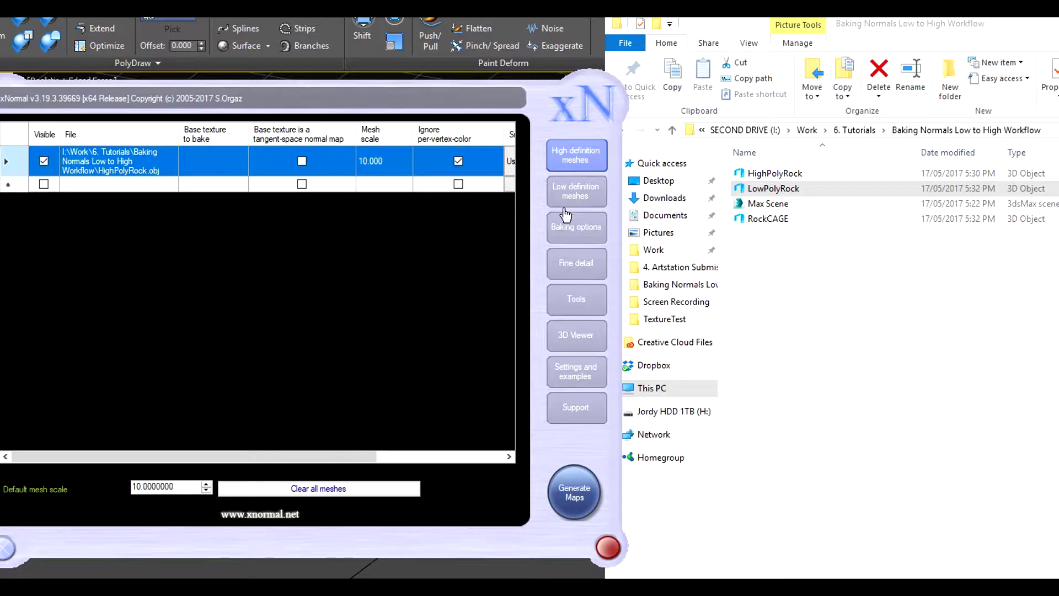
{"action": "left_click", "coordinate": [566, 201]}
{"action": "left_click_drag", "start_coordinate": [156, 453], "coordinate": [264, 456]}
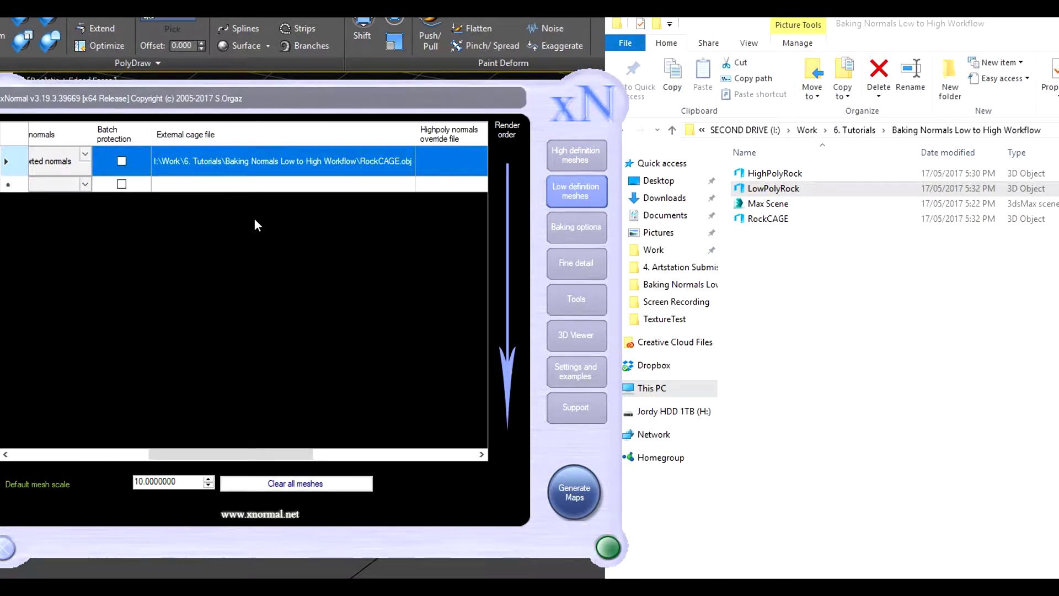
{"action": "left_click_drag", "start_coordinate": [171, 454], "coordinate": [151, 453]}
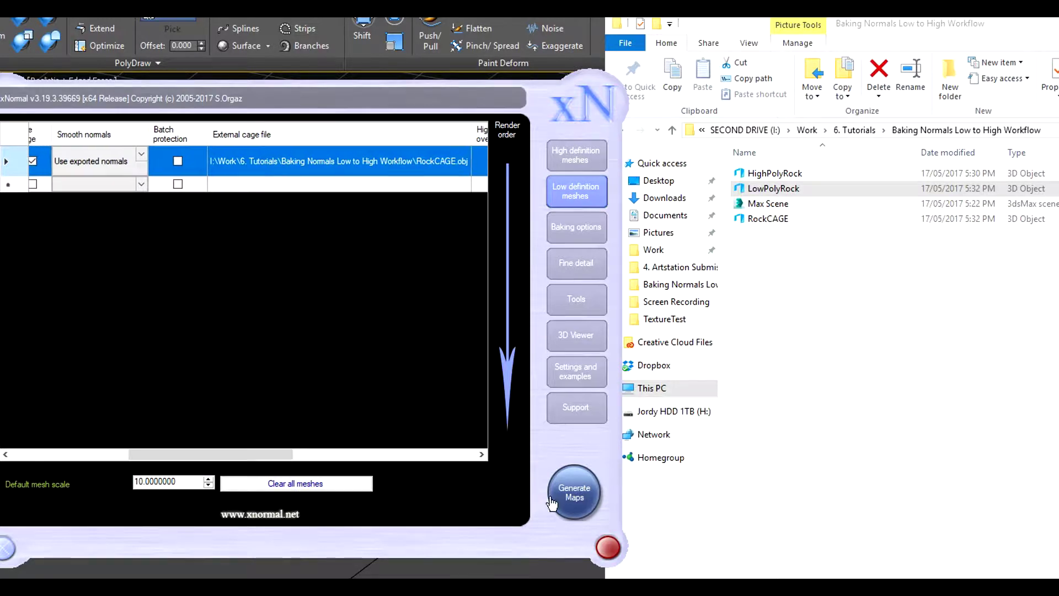
- Generate the normal map and position the bake preview within view
{"action": "left_click", "coordinate": [573, 496]}
{"action": "left_click_drag", "start_coordinate": [551, 93], "coordinate": [214, 105]}
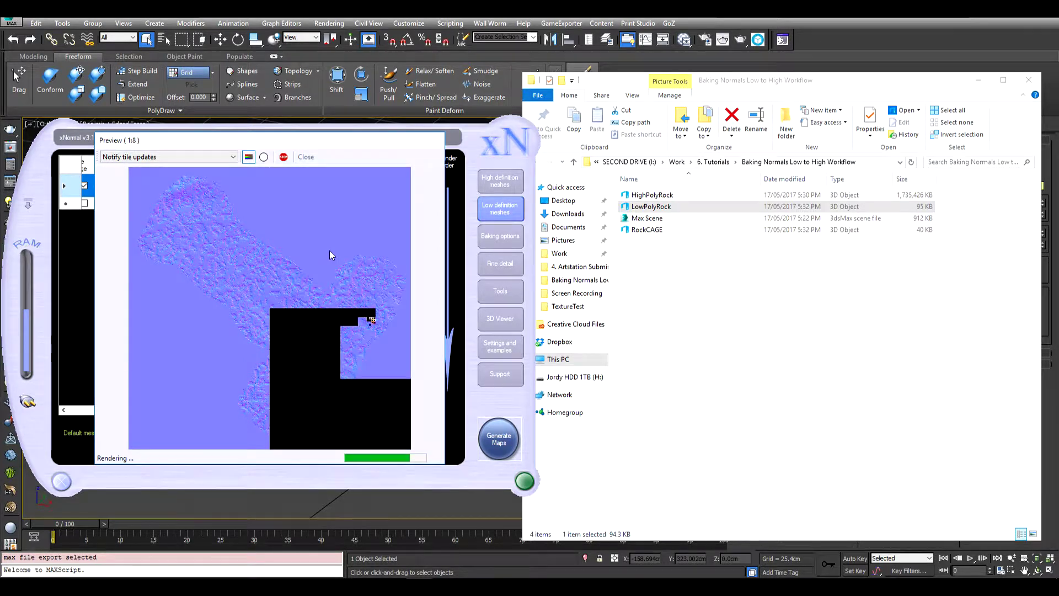
{"action": "left_click_drag", "start_coordinate": [343, 148], "coordinate": [339, 150]}
- Switch to Marmoset Toolbag and arrange its window beside the Baking Normals Low to High Workflow folder
{"action": "left_click", "coordinate": [782, 359]}
{"action": "left_click", "coordinate": [689, 230]}
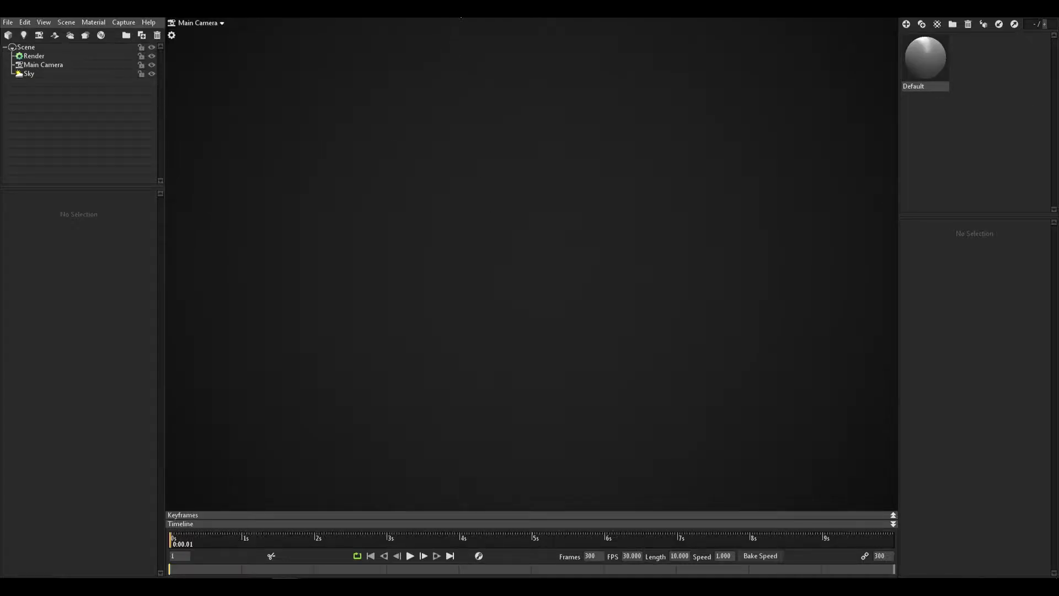
{"action": "left_click_drag", "start_coordinate": [459, 11], "coordinate": [326, 74]}
- Import LowPolyRock from the workflow folder into the Marmoset scene and select its mesh
{"action": "left_click", "coordinate": [825, 325]}
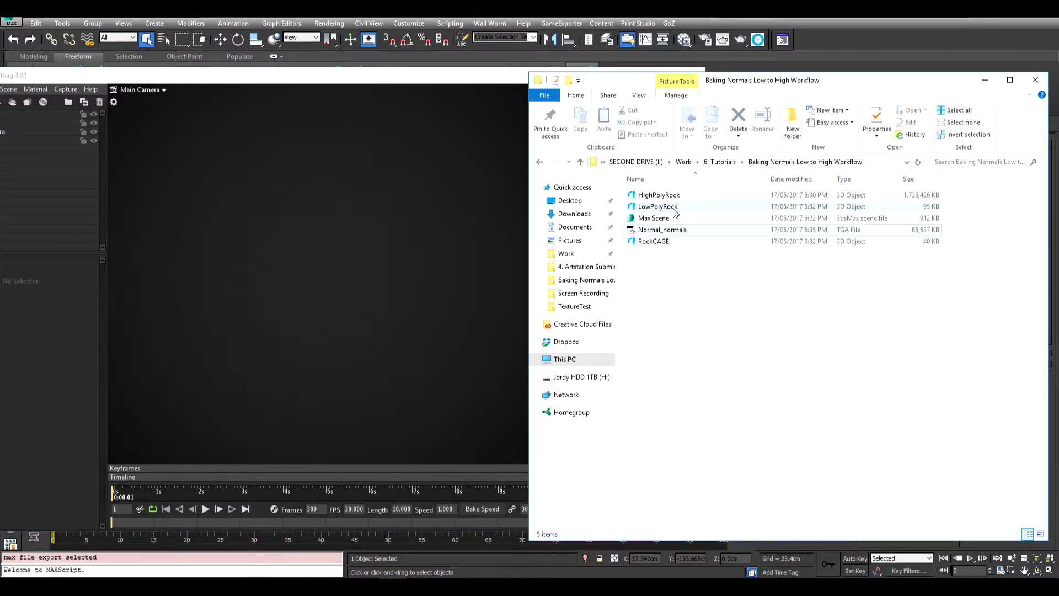
{"action": "left_click", "coordinate": [665, 209]}
{"action": "left_click_drag", "start_coordinate": [396, 245], "coordinate": [396, 245]}
{"action": "left_click", "coordinate": [497, 260]}
{"action": "left_click", "coordinate": [403, 277]}
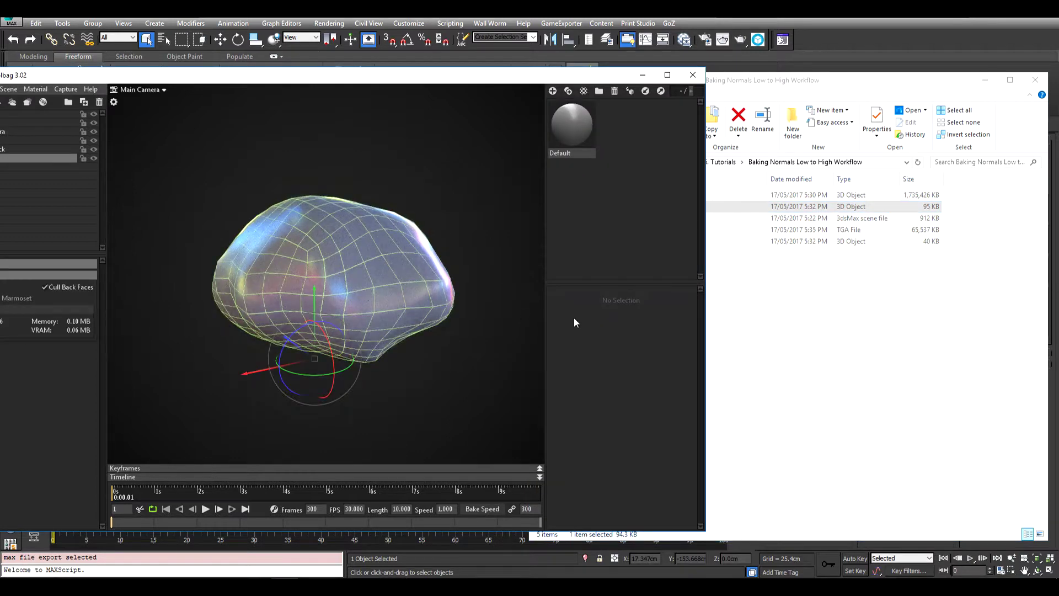
- Create a new material and assign the Normal_normals file from the workflow folder as its normal map
{"action": "left_click", "coordinate": [791, 327]}
{"action": "left_click_drag", "start_coordinate": [447, 81], "coordinate": [304, 83]}
{"action": "left_click", "coordinate": [409, 92]}
{"action": "left_click", "coordinate": [665, 230]}
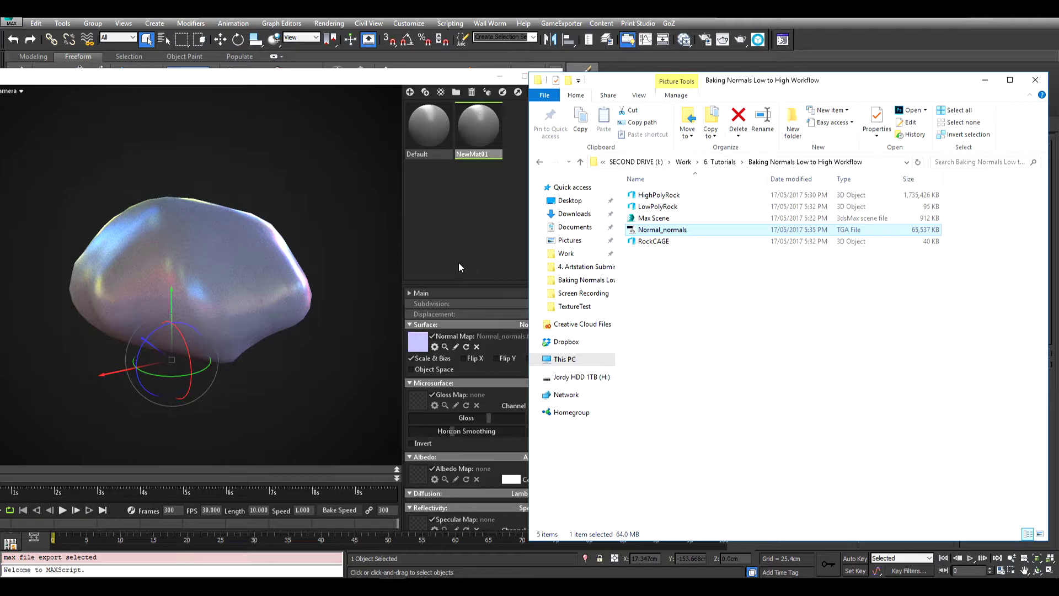
- Maximize Marmoset Toolbag, apply the NewMat01 material to the low-poly rock and inspect the baked detail from several sides
{"action": "double_click", "coordinate": [368, 82]}
{"action": "left_click_drag", "start_coordinate": [989, 87], "coordinate": [712, 274]}
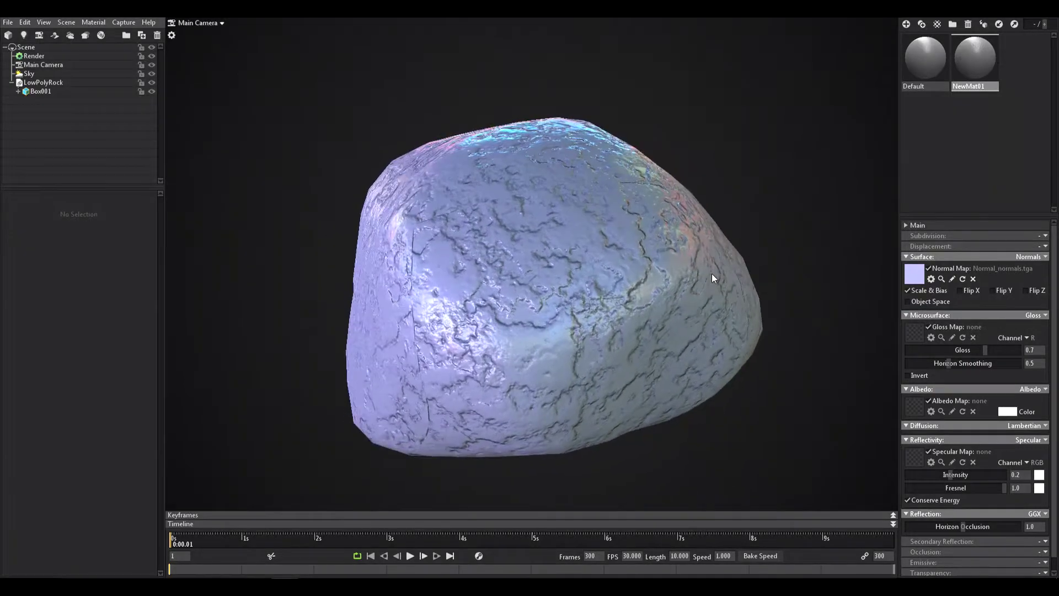
{"action": "left_click_drag", "start_coordinate": [519, 290], "coordinate": [617, 251]}
{"action": "left_click", "coordinate": [655, 279]}
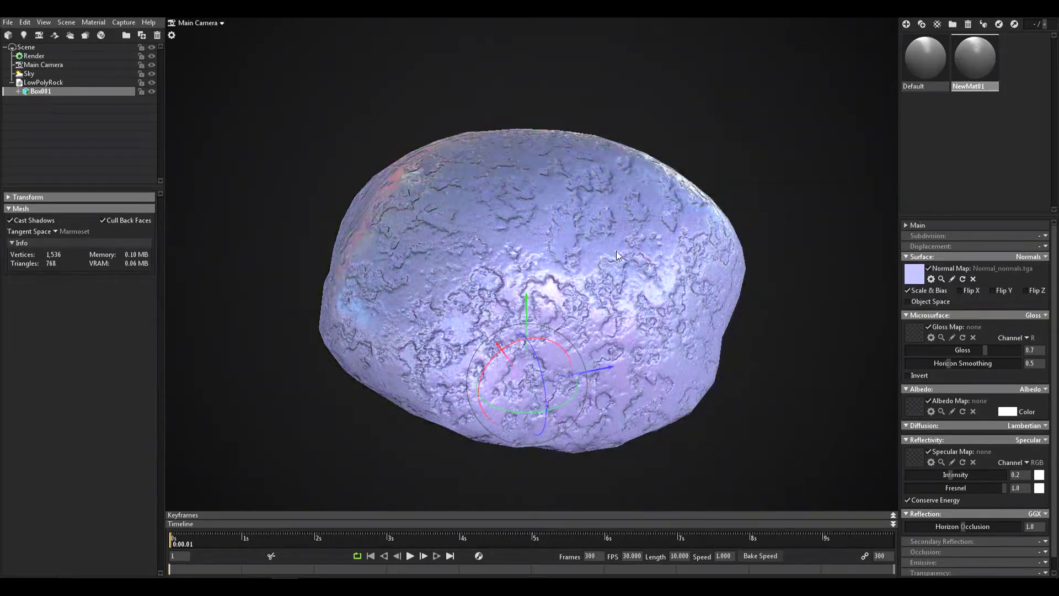